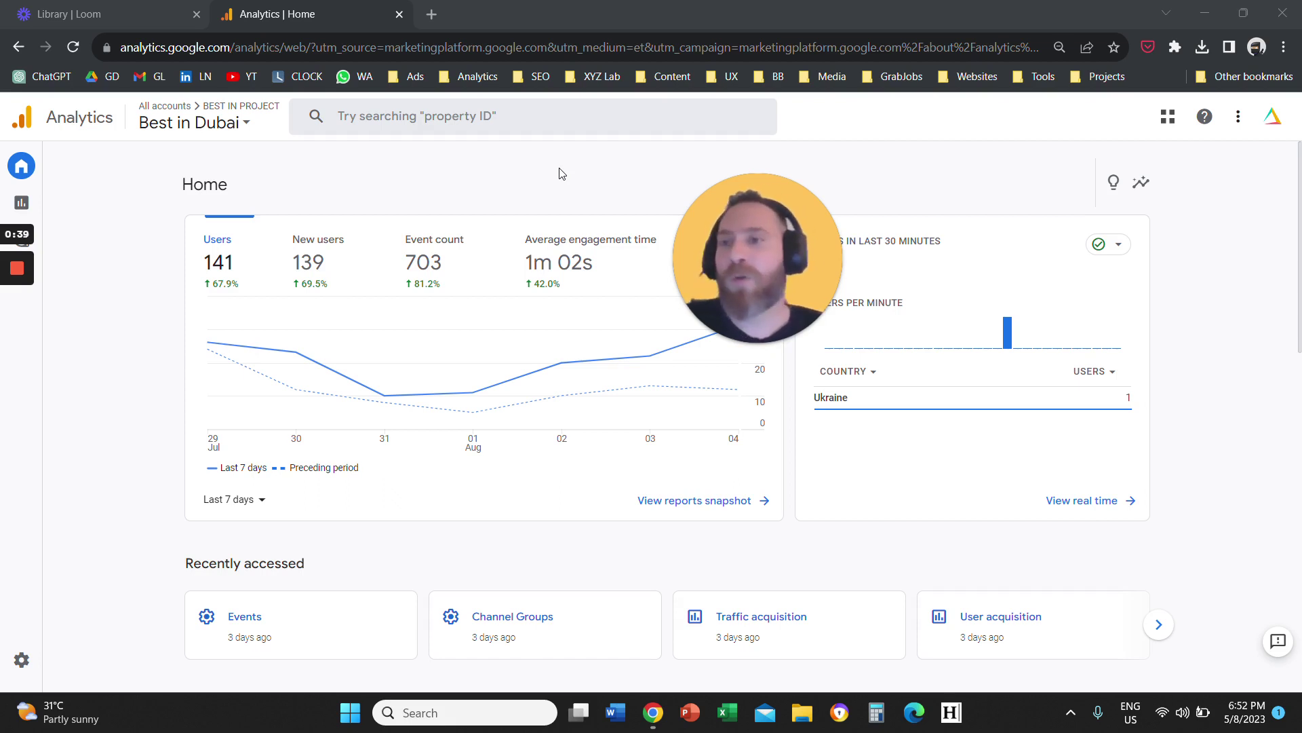
Move from the Reports snapshot to the Explorations page with its Blank, Free-form, Funnel and Path templates
mouse_move(30, 170)
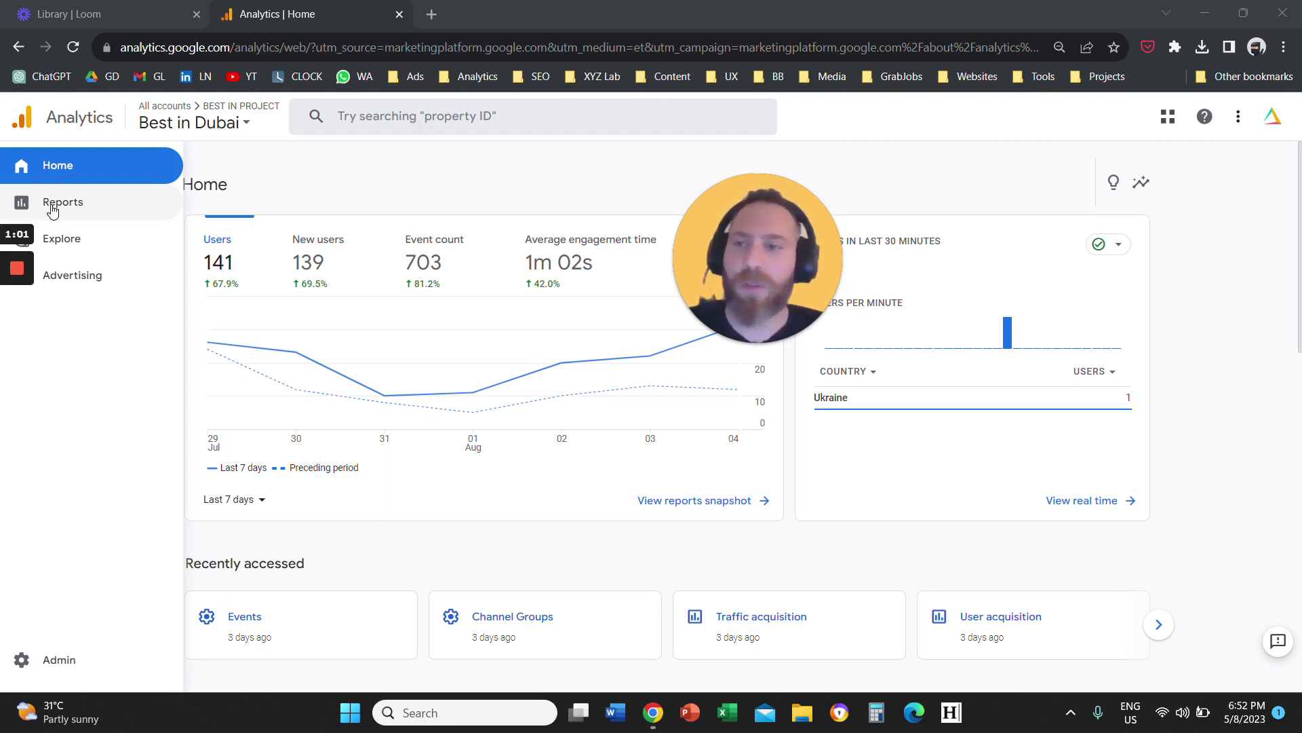
click(99, 206)
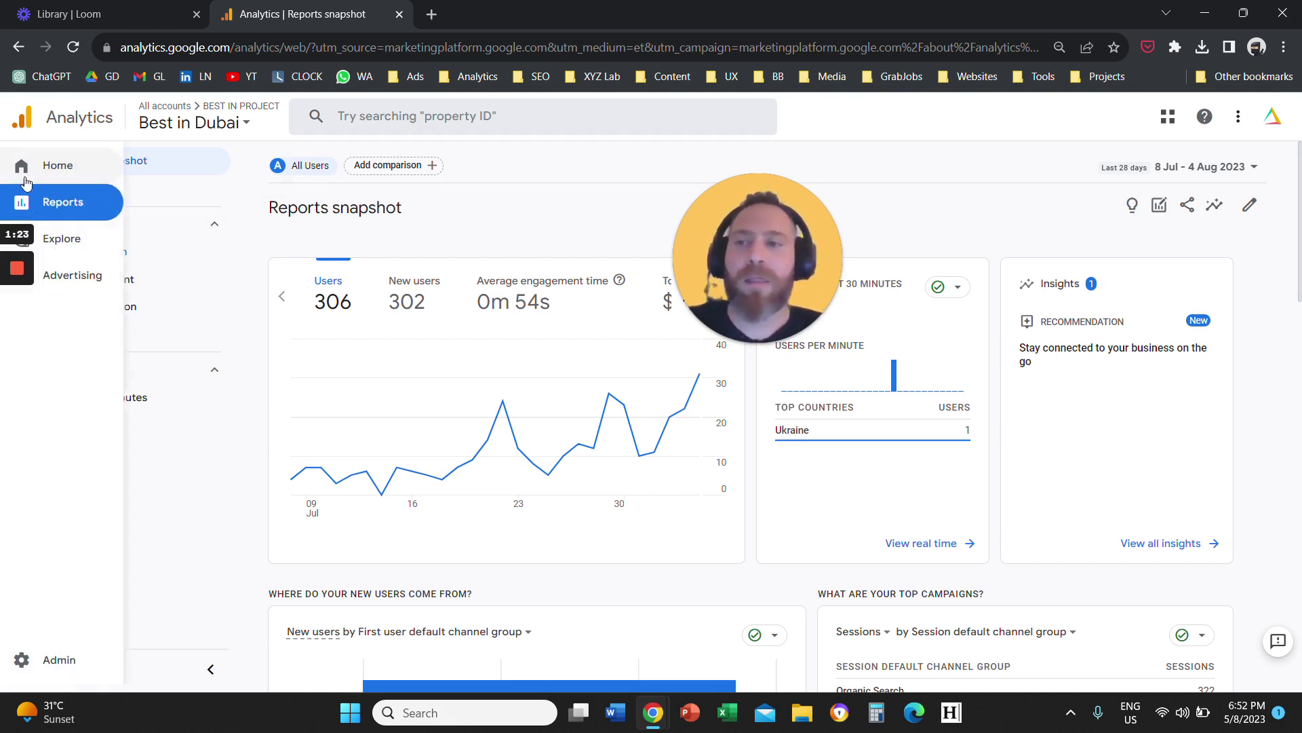
click(112, 244)
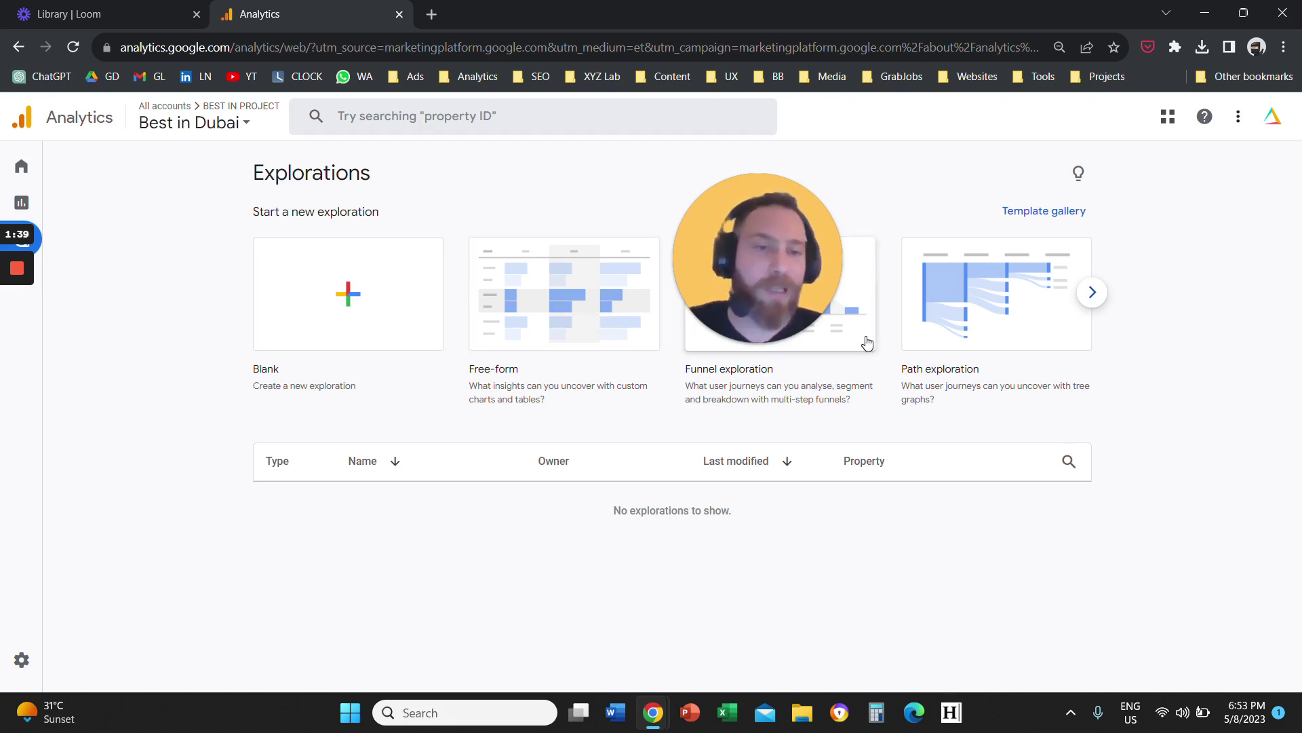
click(1092, 293)
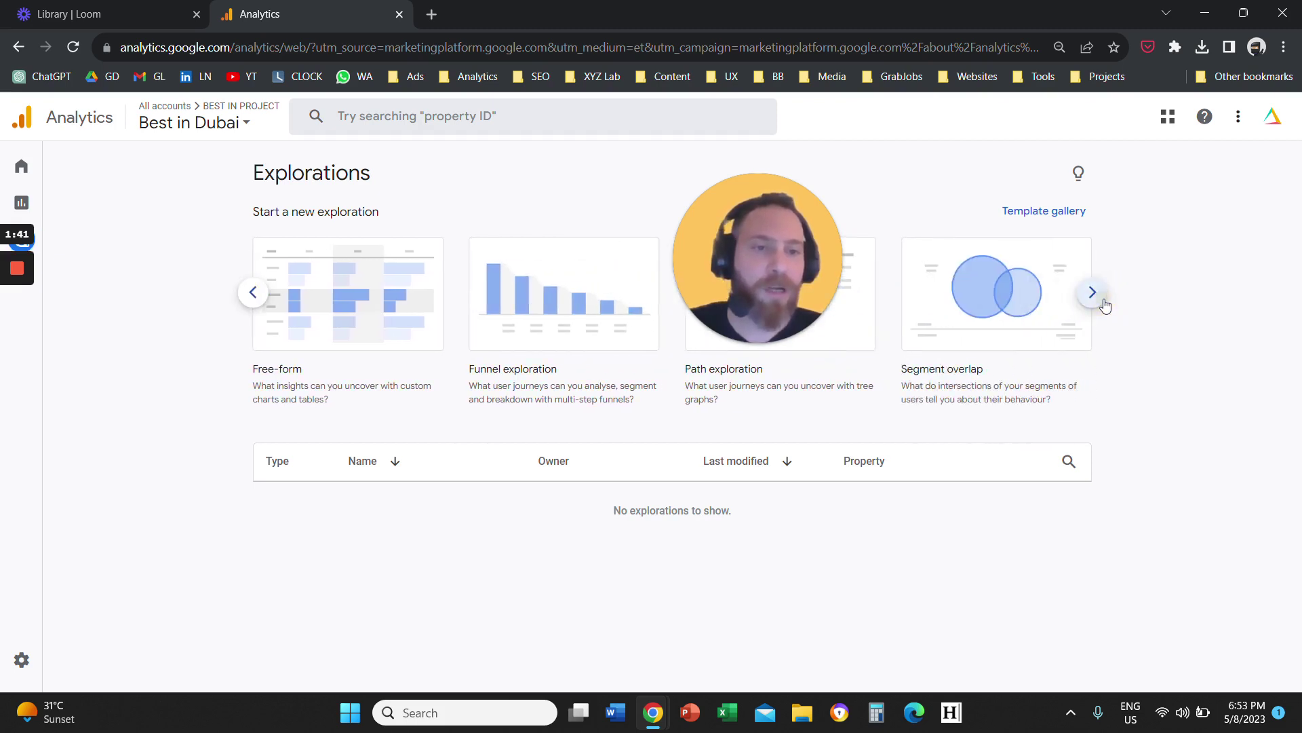
click(1104, 301)
click(1104, 302)
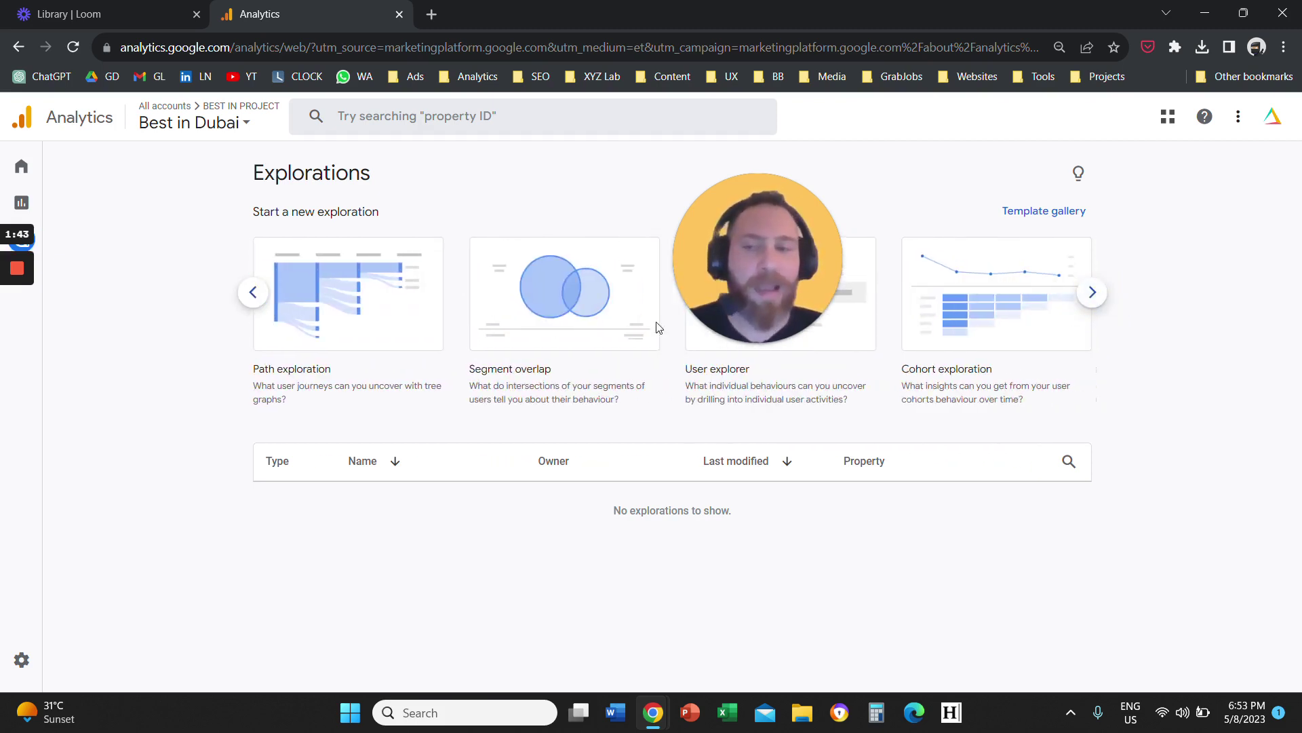
click(260, 303)
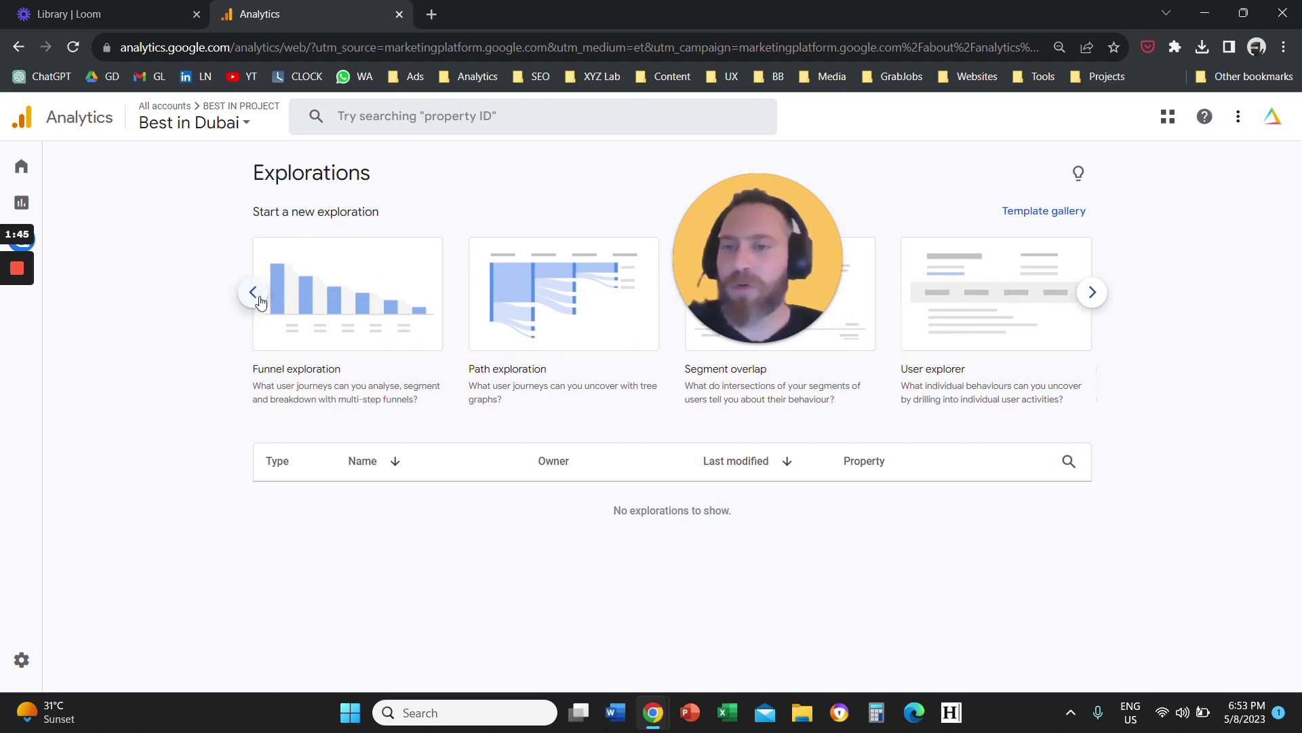
click(261, 302)
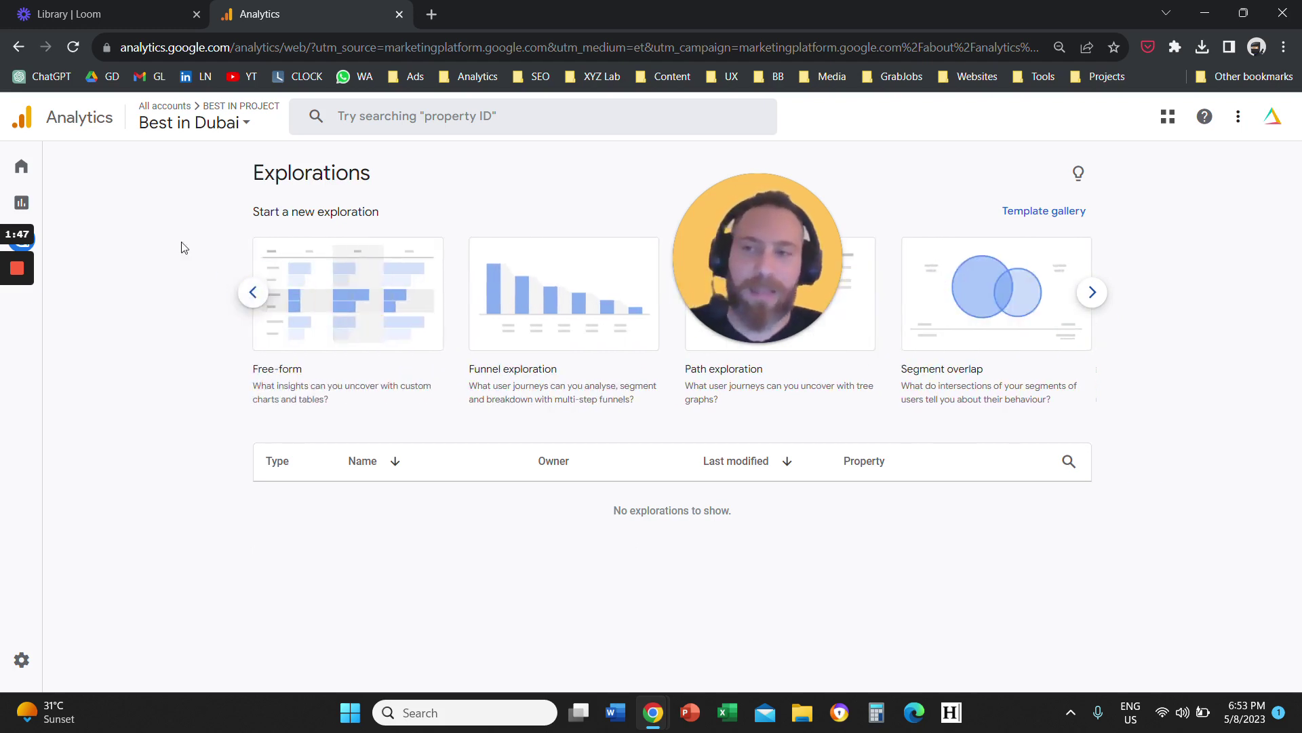
mouse_move(125, 244)
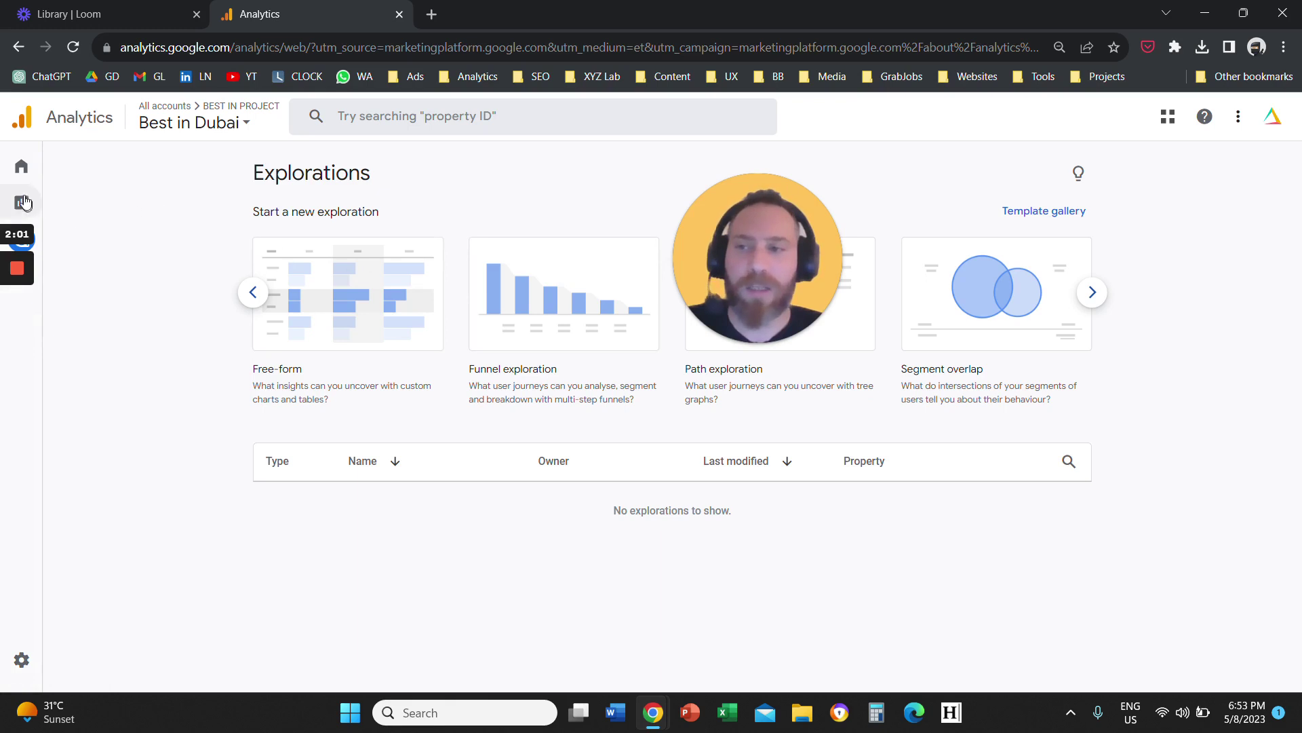
mouse_move(78, 203)
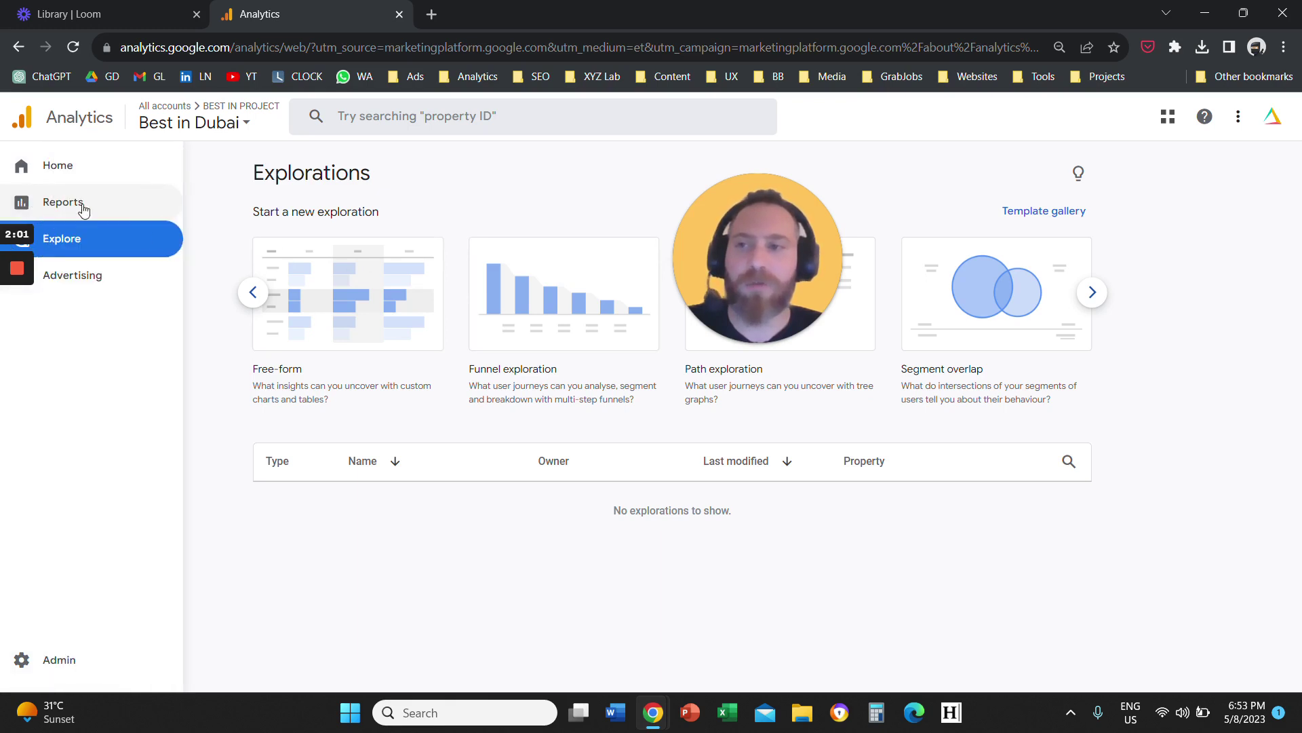
View the empty Advertising Conversion paths report, then go back to the Reports snapshot
click(94, 283)
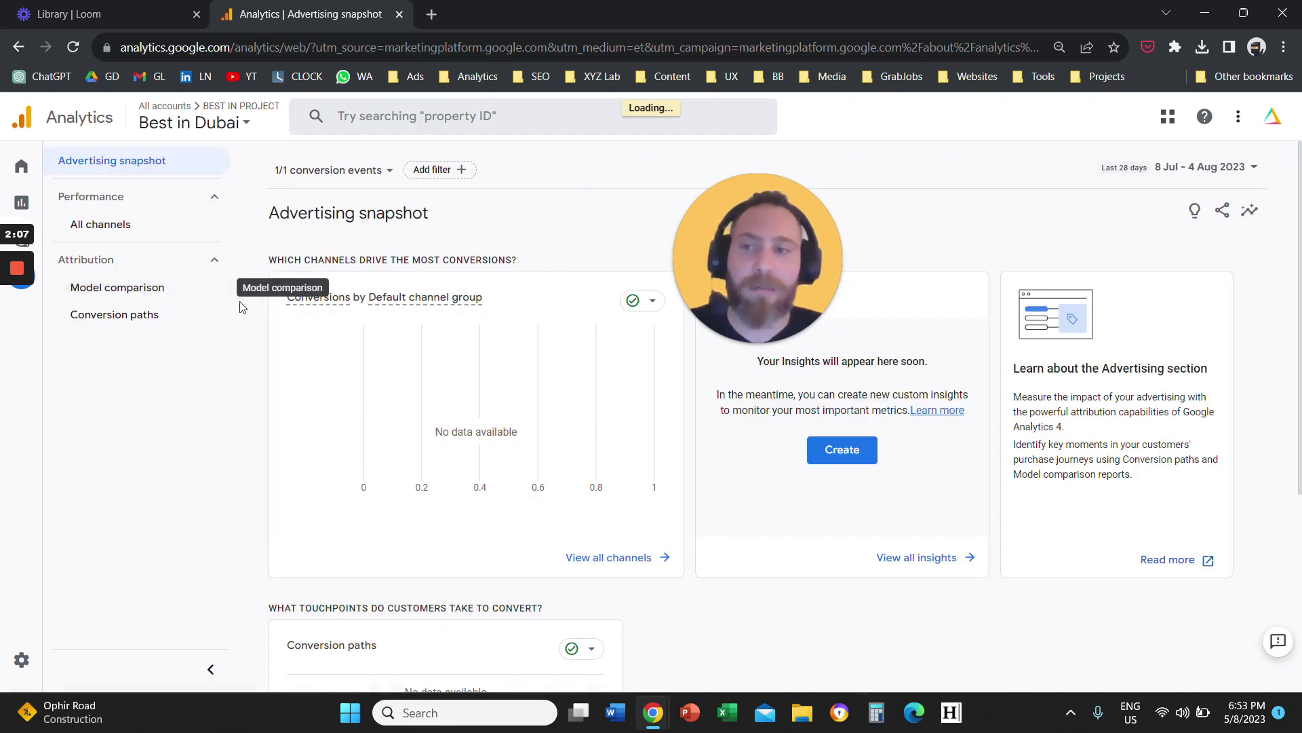
click(155, 327)
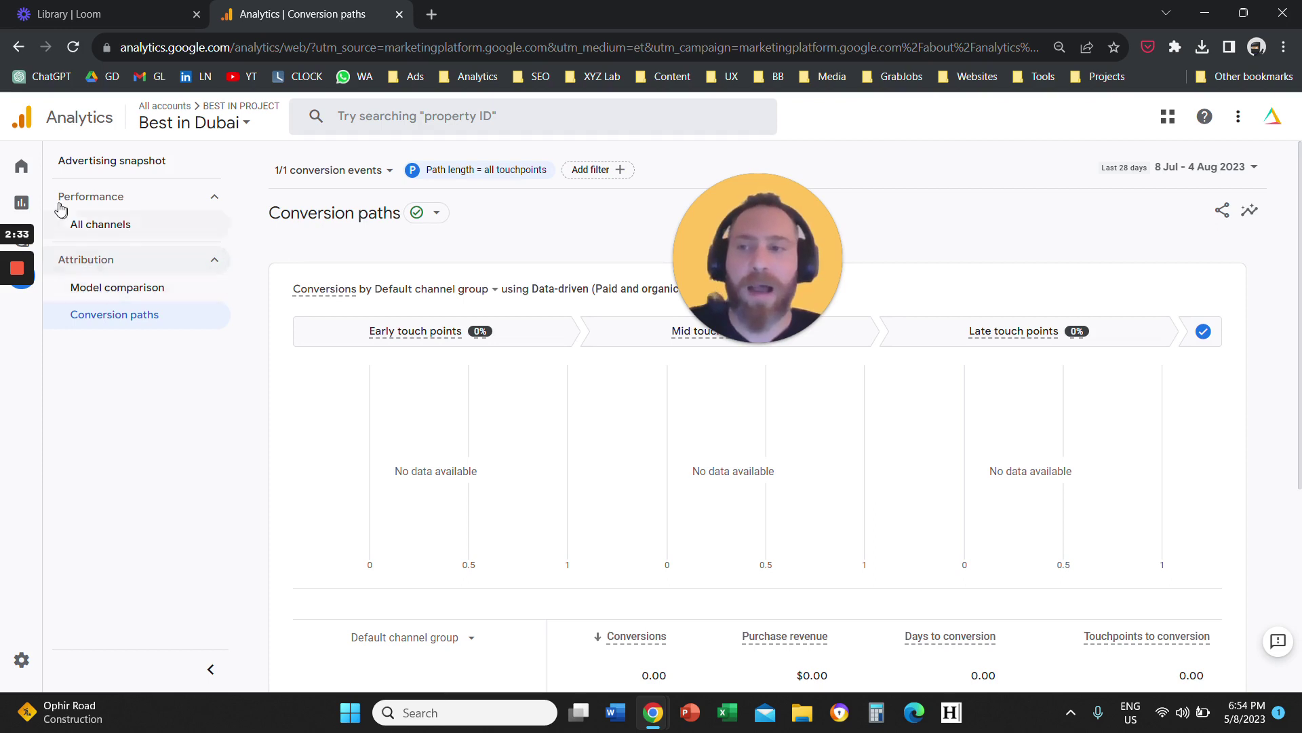
mouse_move(70, 207)
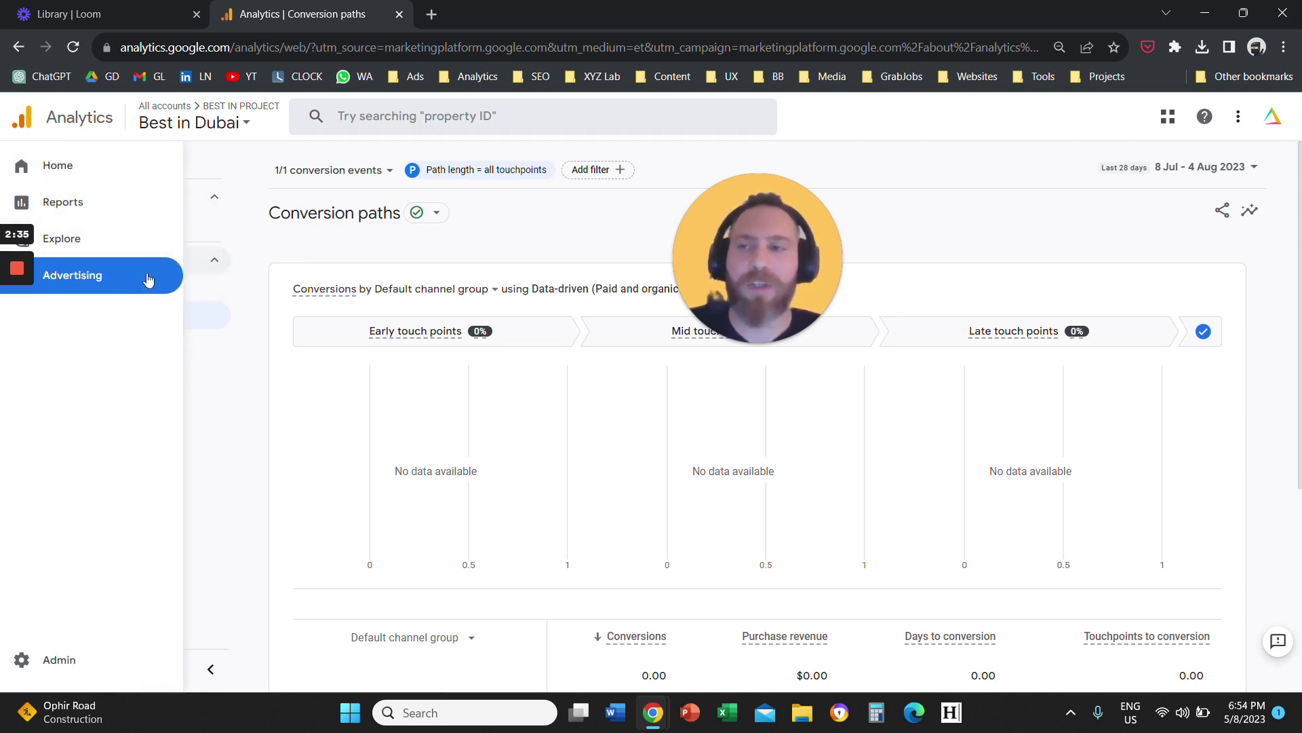
click(135, 211)
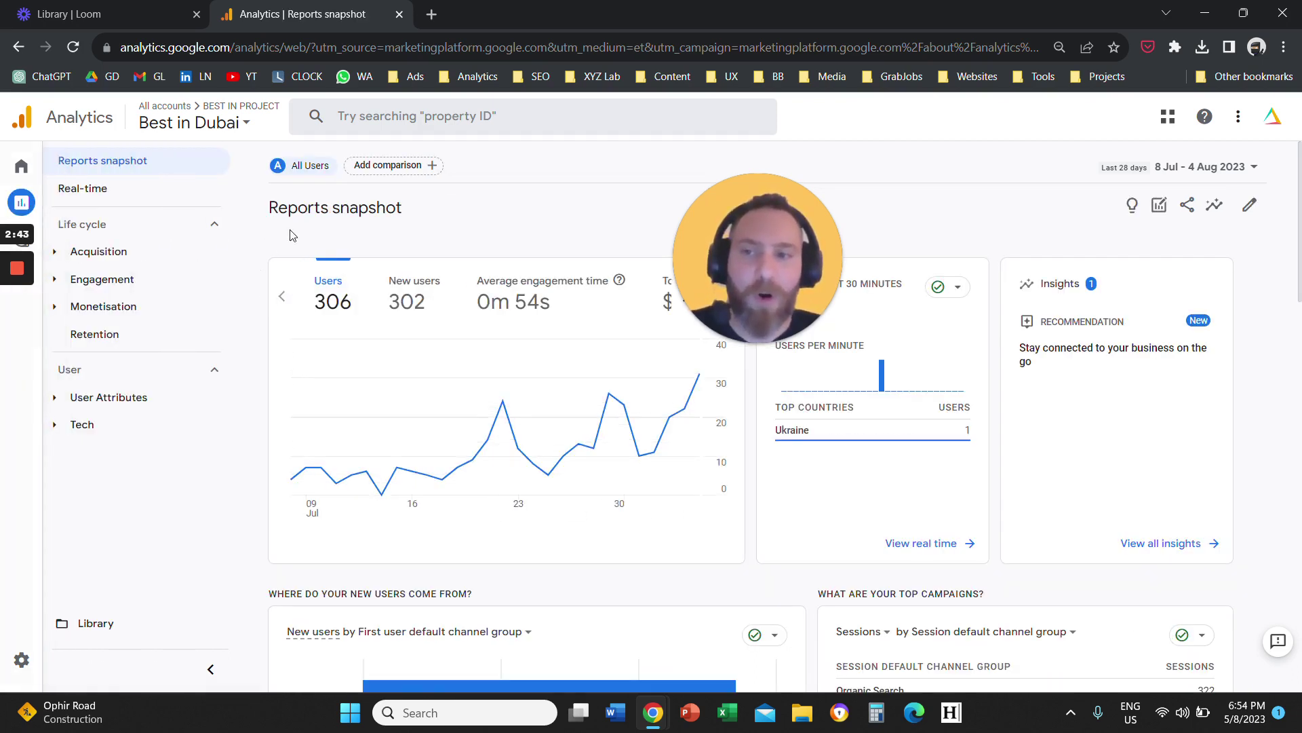
Open Acquisition > Traffic acquisition and view its table: Organic Search 274, Direct 31, Referral 3
click(58, 252)
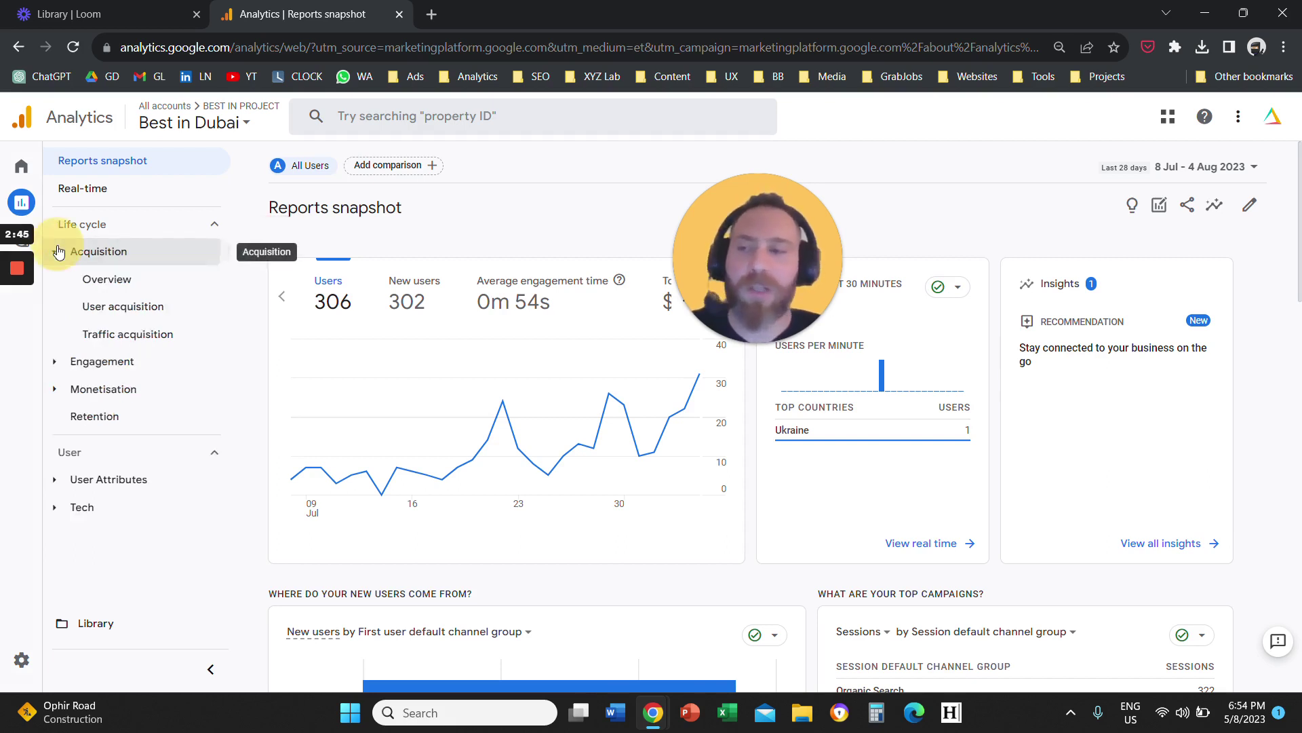
click(157, 336)
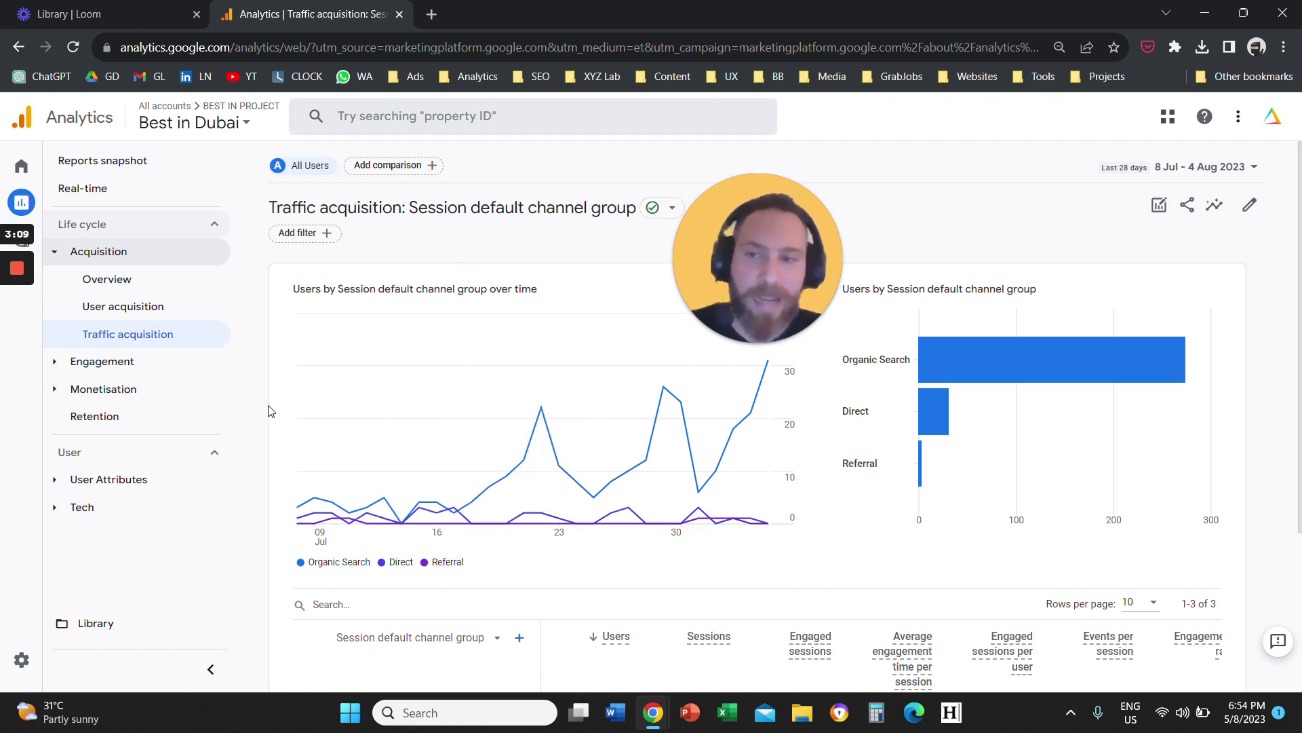
scroll(268, 409, down, 3)
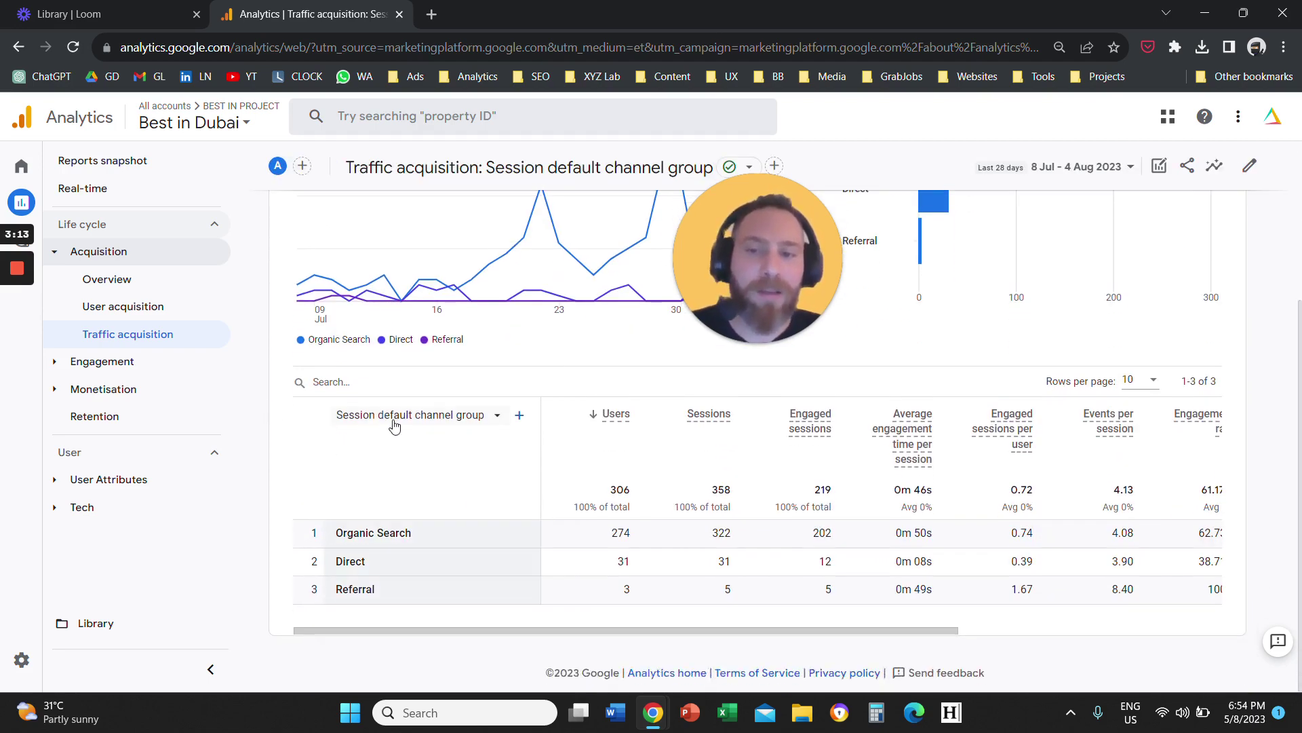
Switch the traffic table dimension from Session default channel group to Session source/medium
click(487, 416)
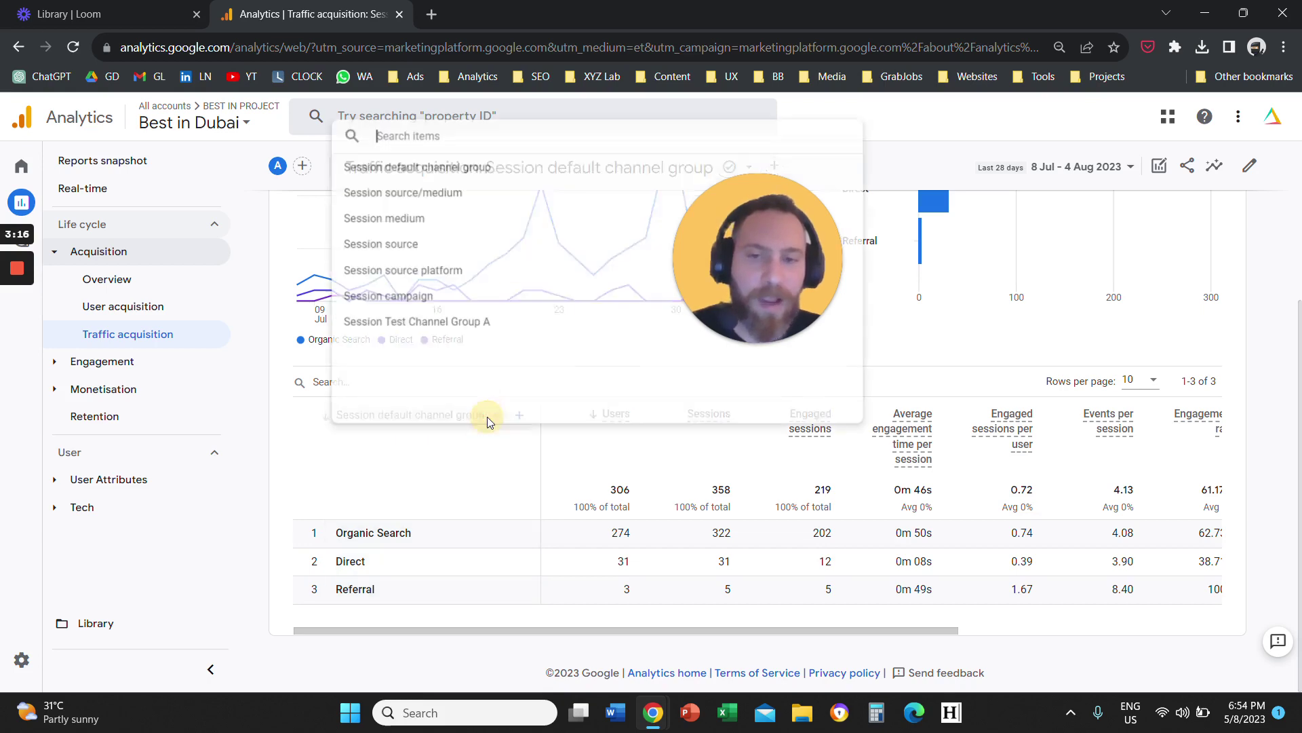
click(291, 444)
click(422, 421)
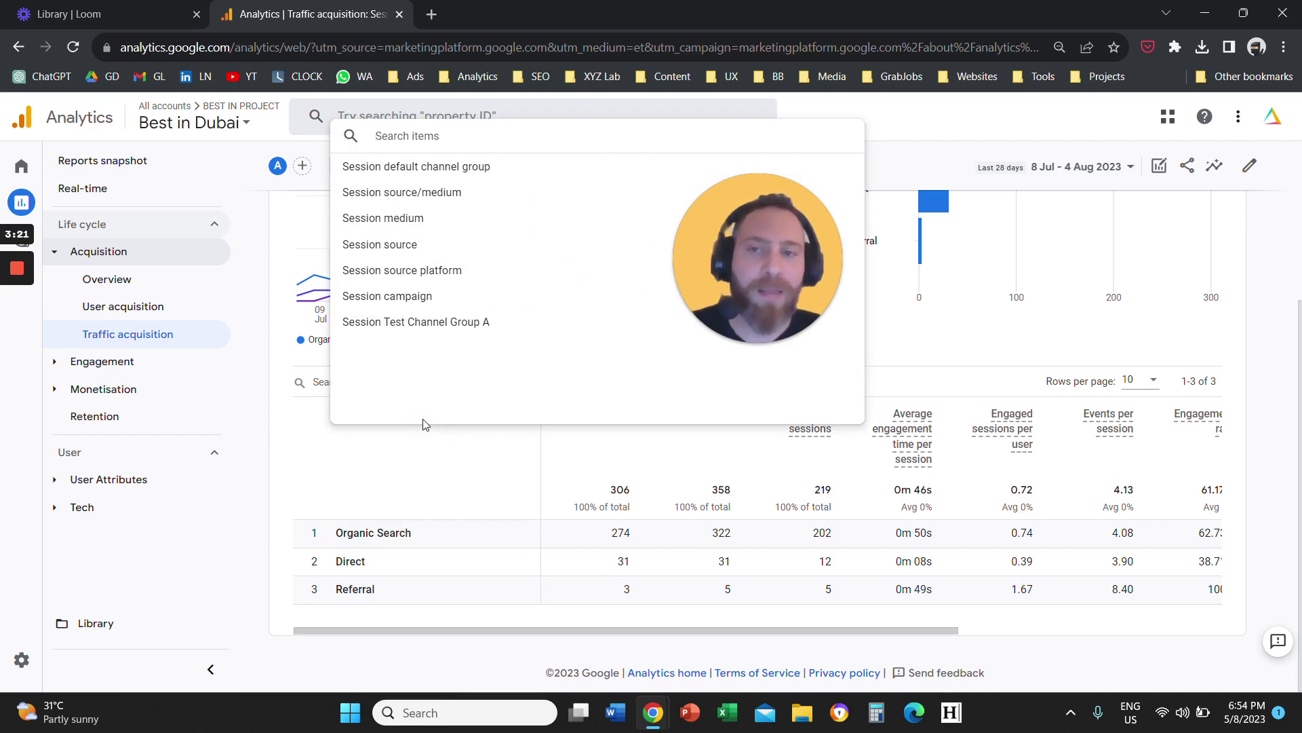
click(272, 443)
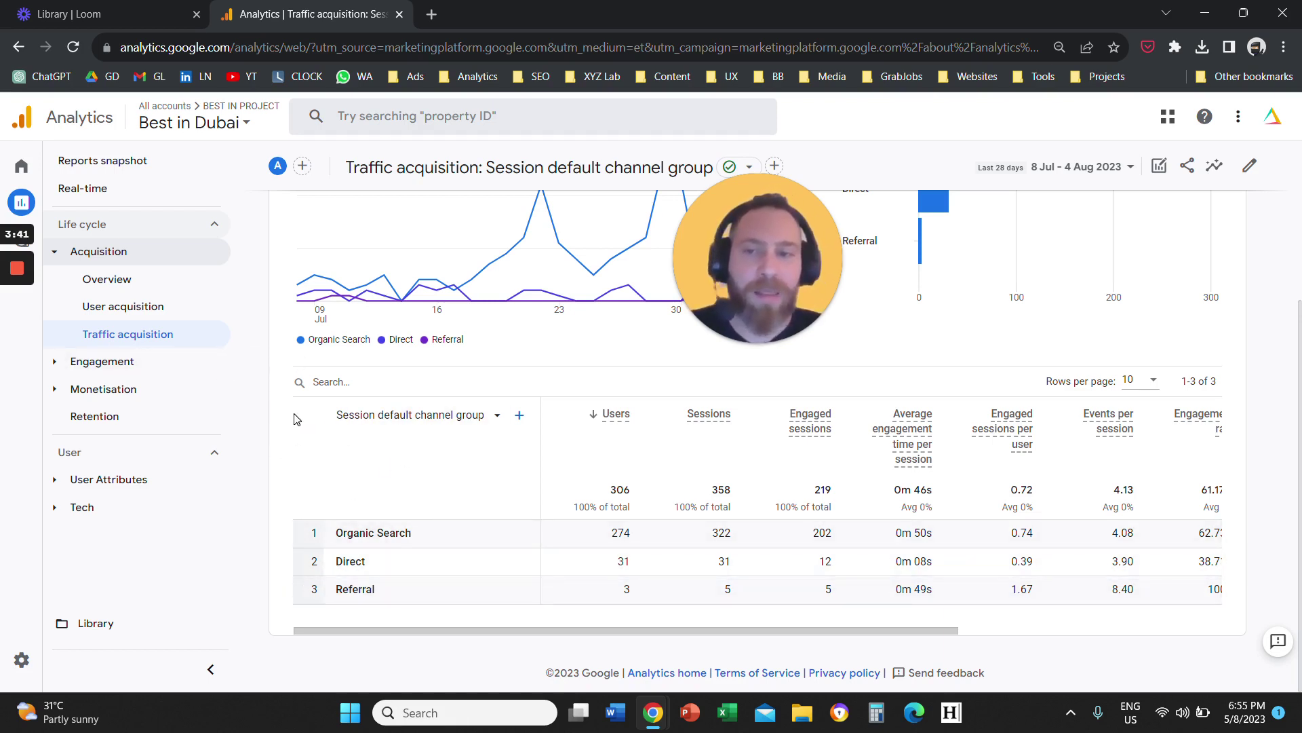
click(455, 419)
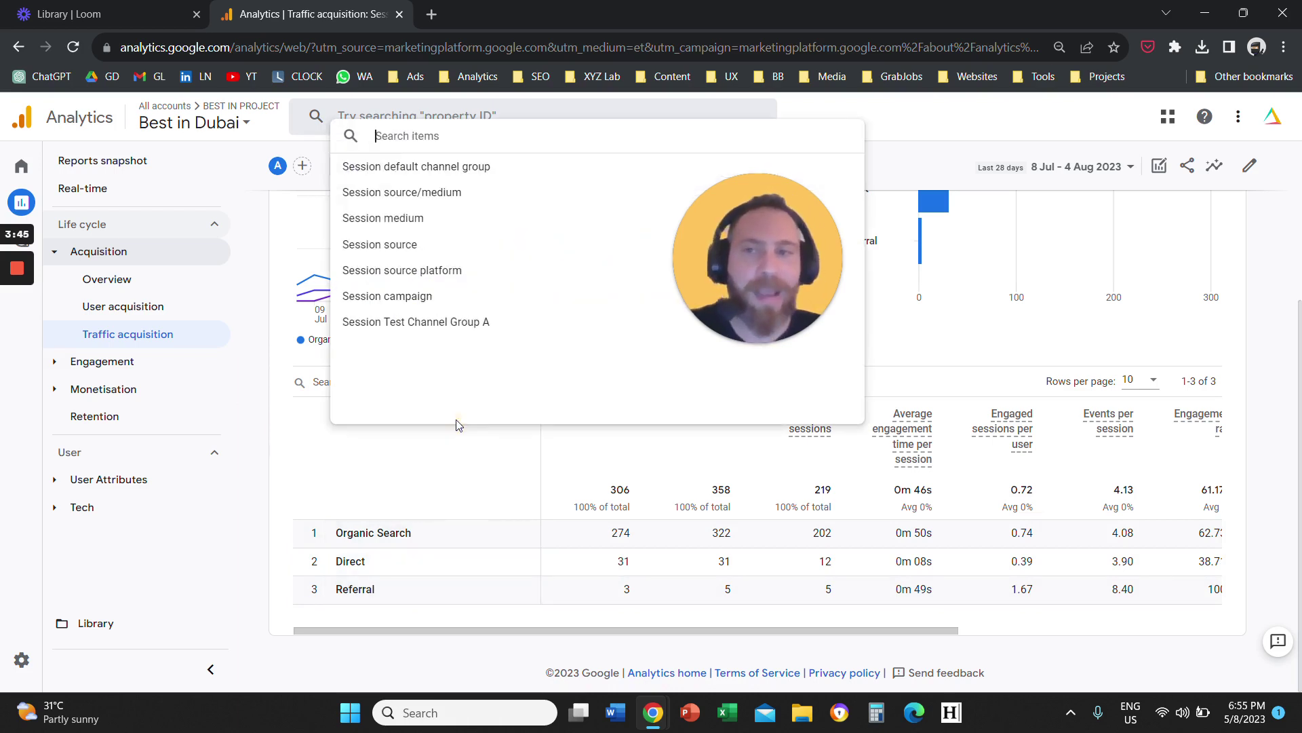
click(429, 194)
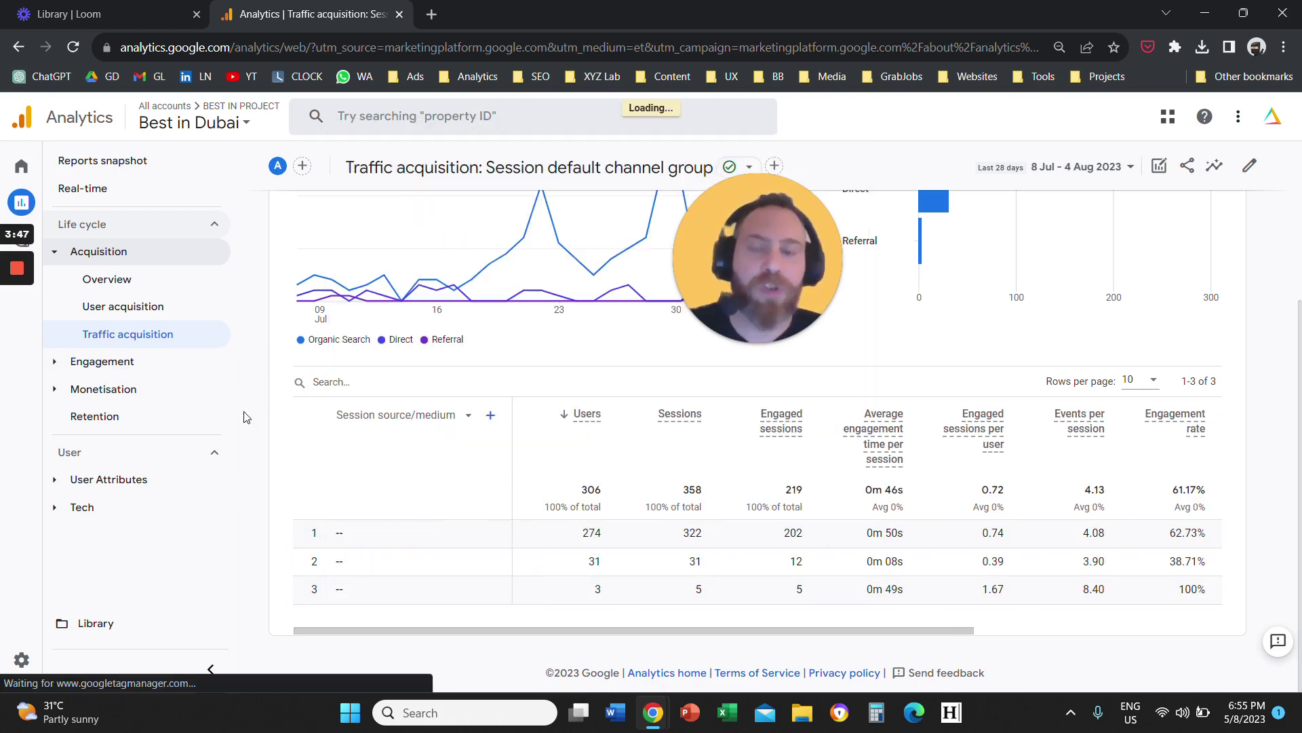
In Demographic details, show the table by Town/City, then by Language
click(55, 479)
click(170, 535)
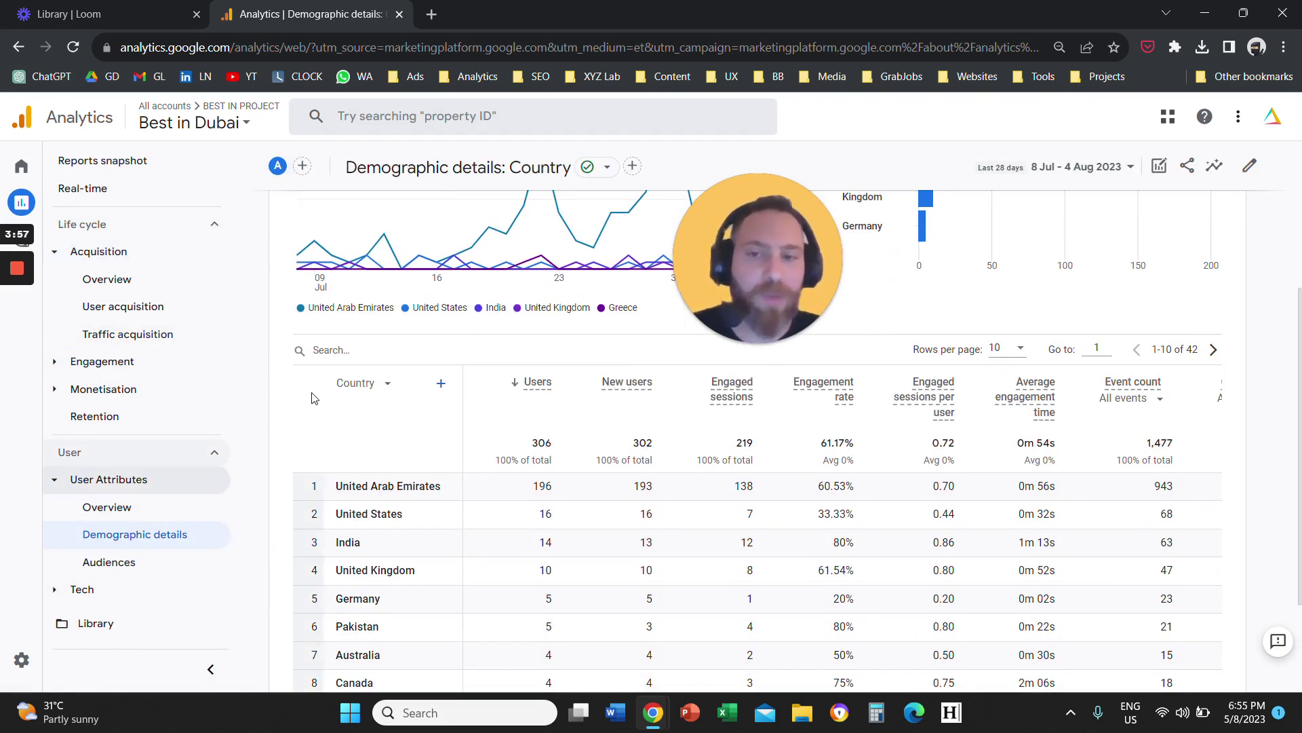
click(377, 387)
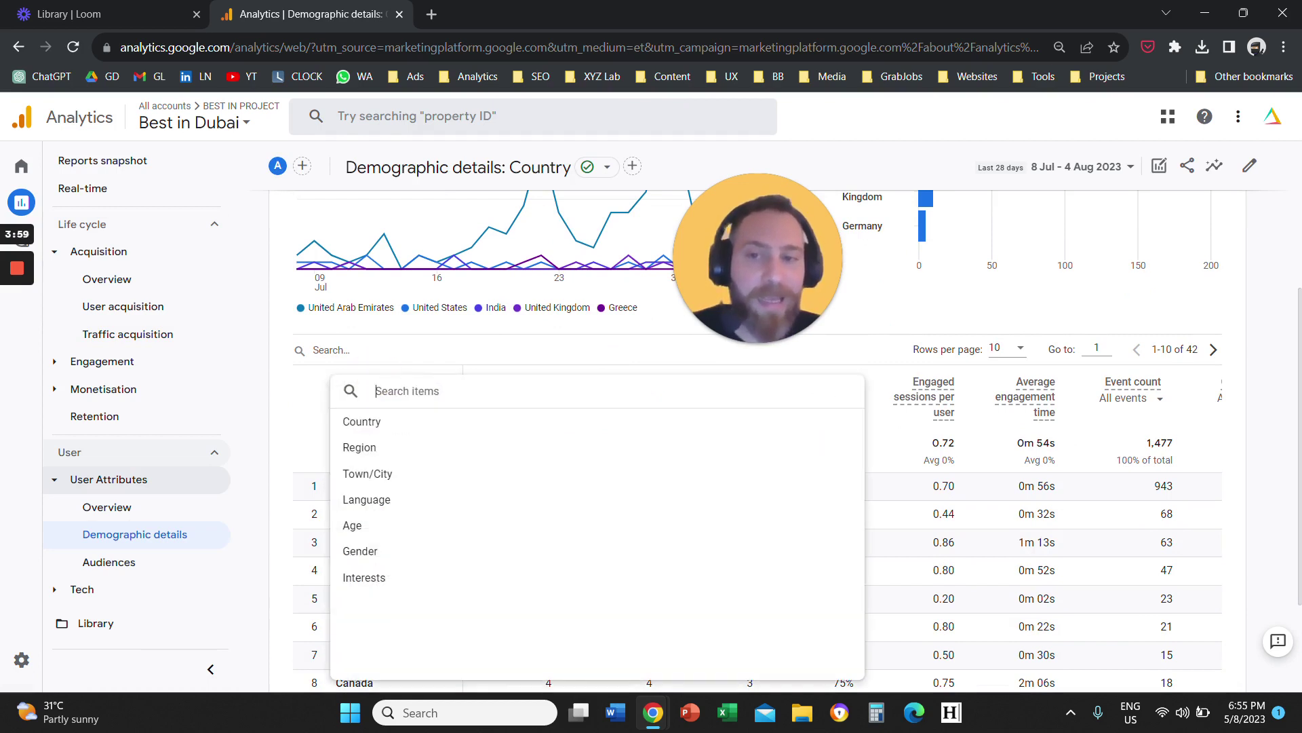
key(Return)
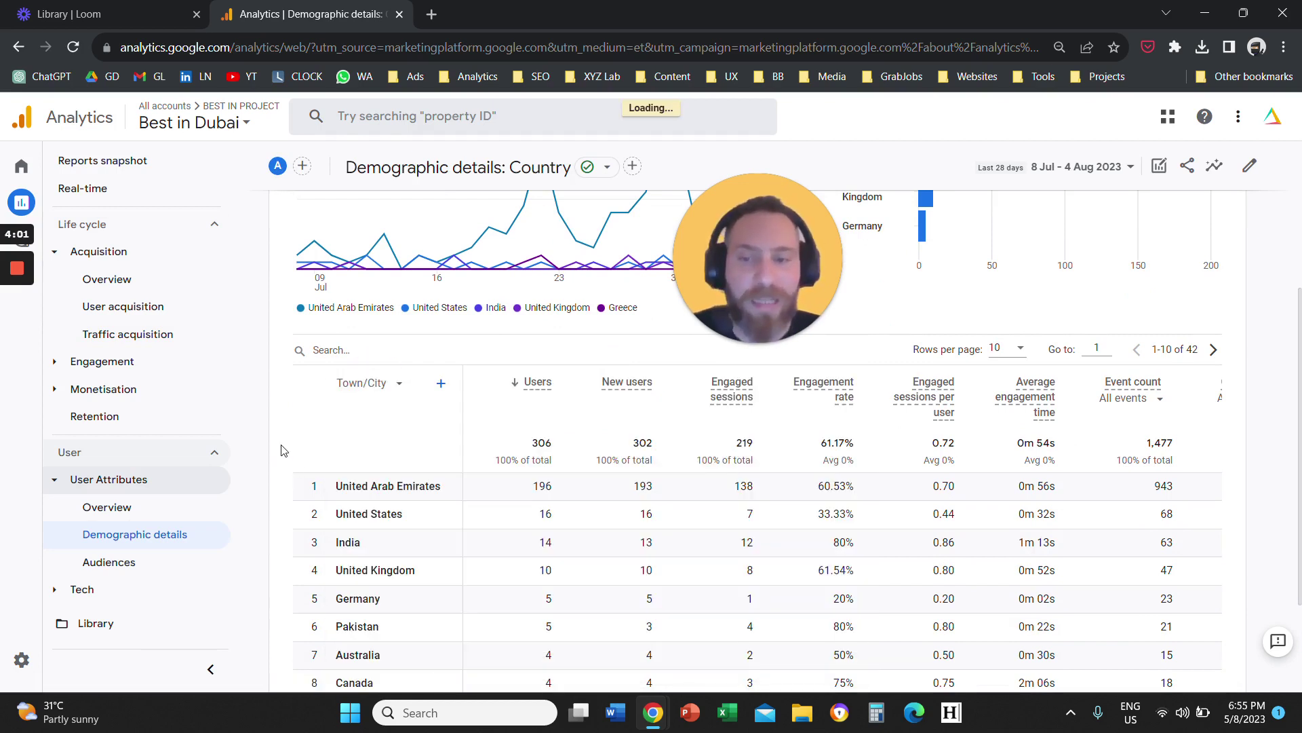
click(367, 383)
click(391, 502)
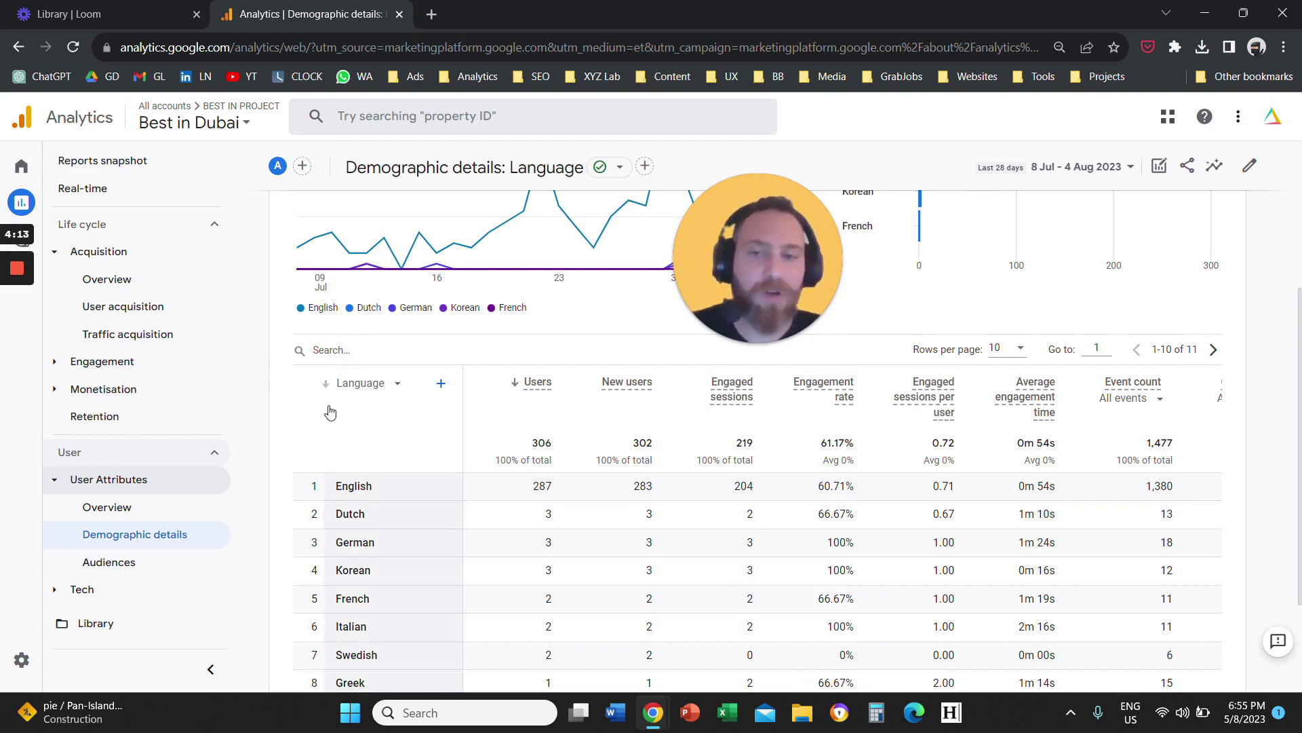
click(374, 389)
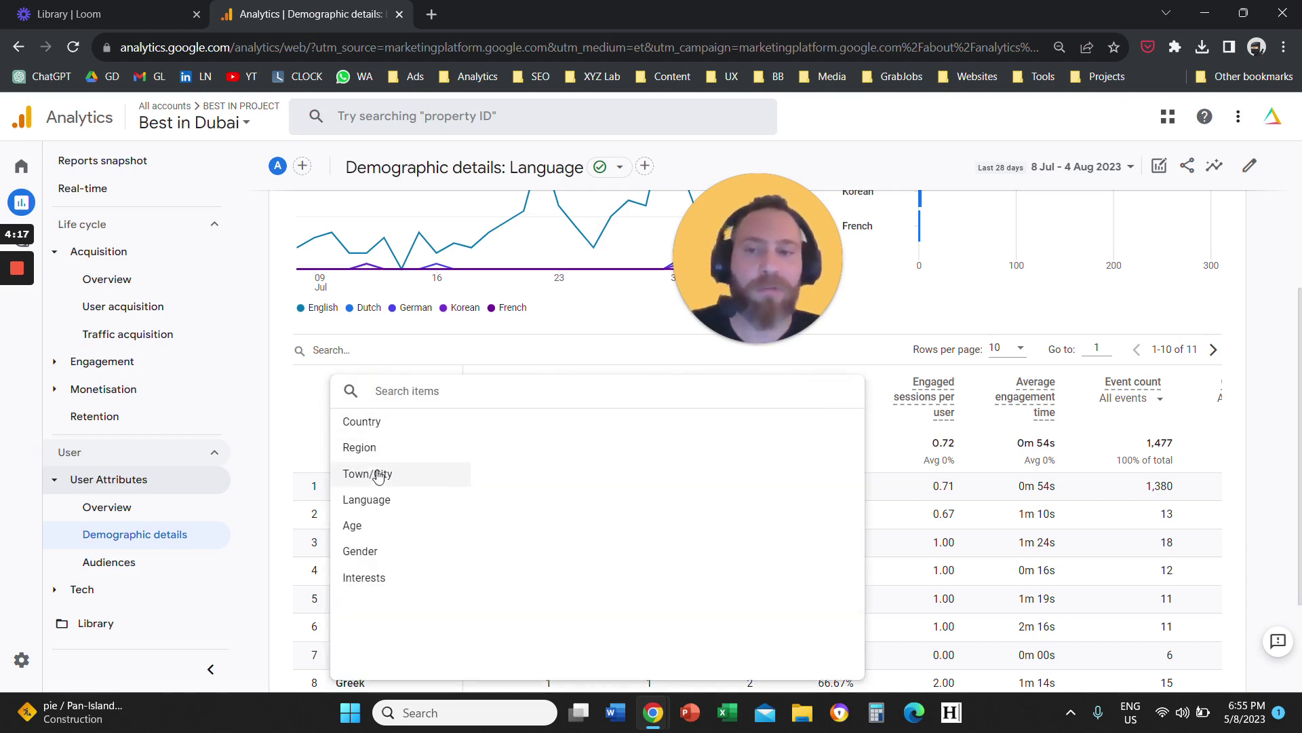
Show the Tech details table by Device category, then return to Traffic acquisition
click(51, 599)
click(68, 589)
click(149, 588)
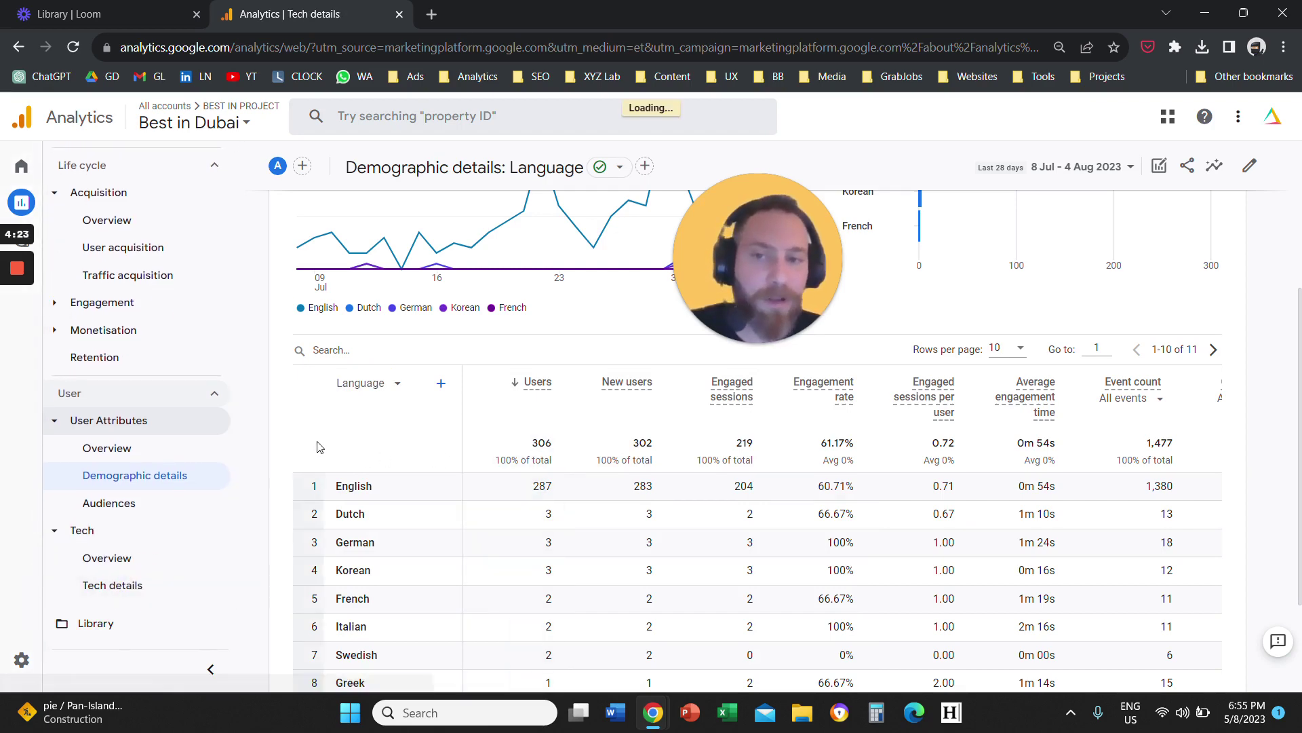
scroll(306, 454, down, 3)
click(366, 384)
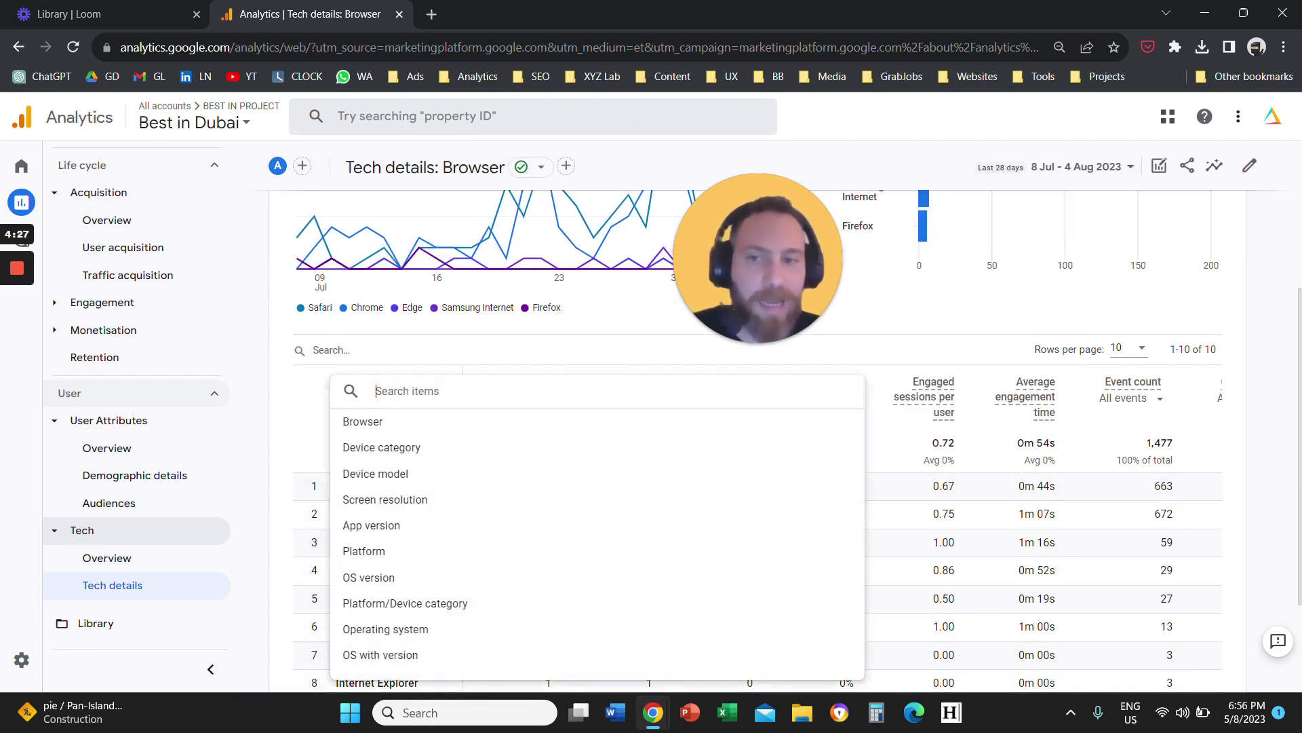
click(400, 448)
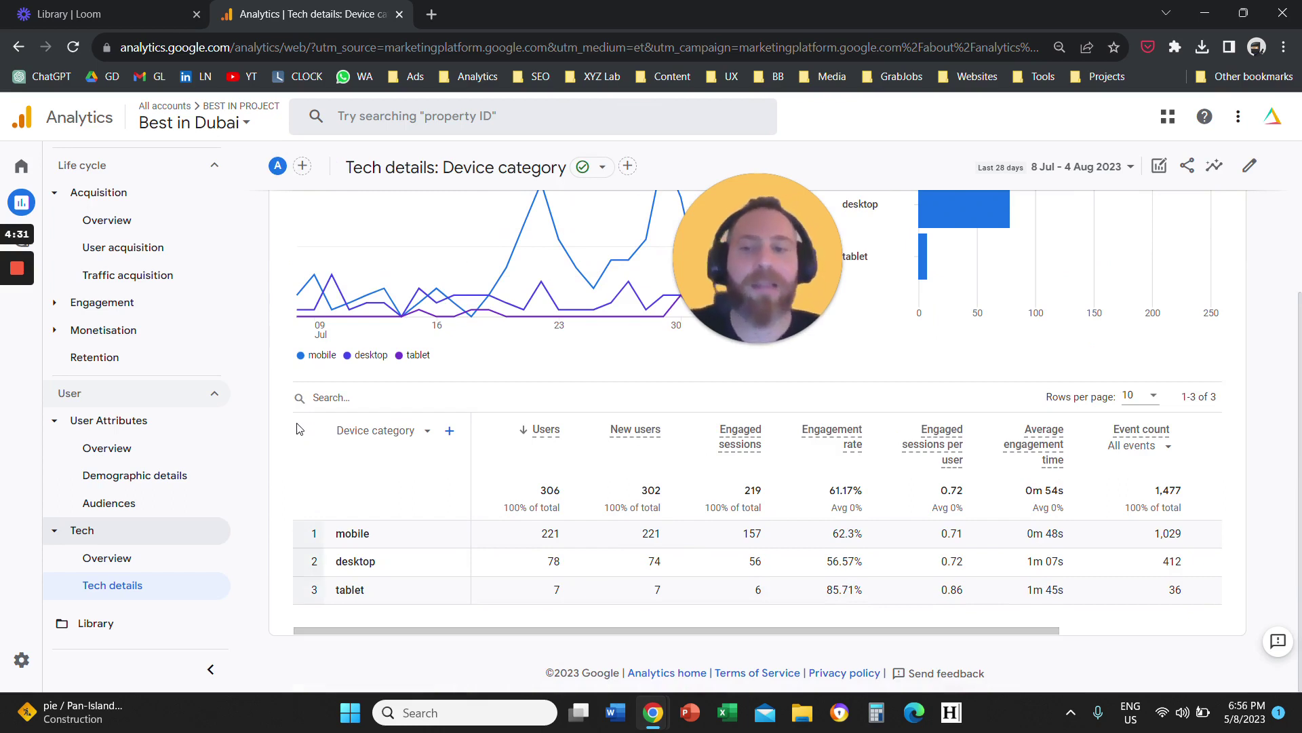
scroll(169, 400, up, 1)
click(169, 334)
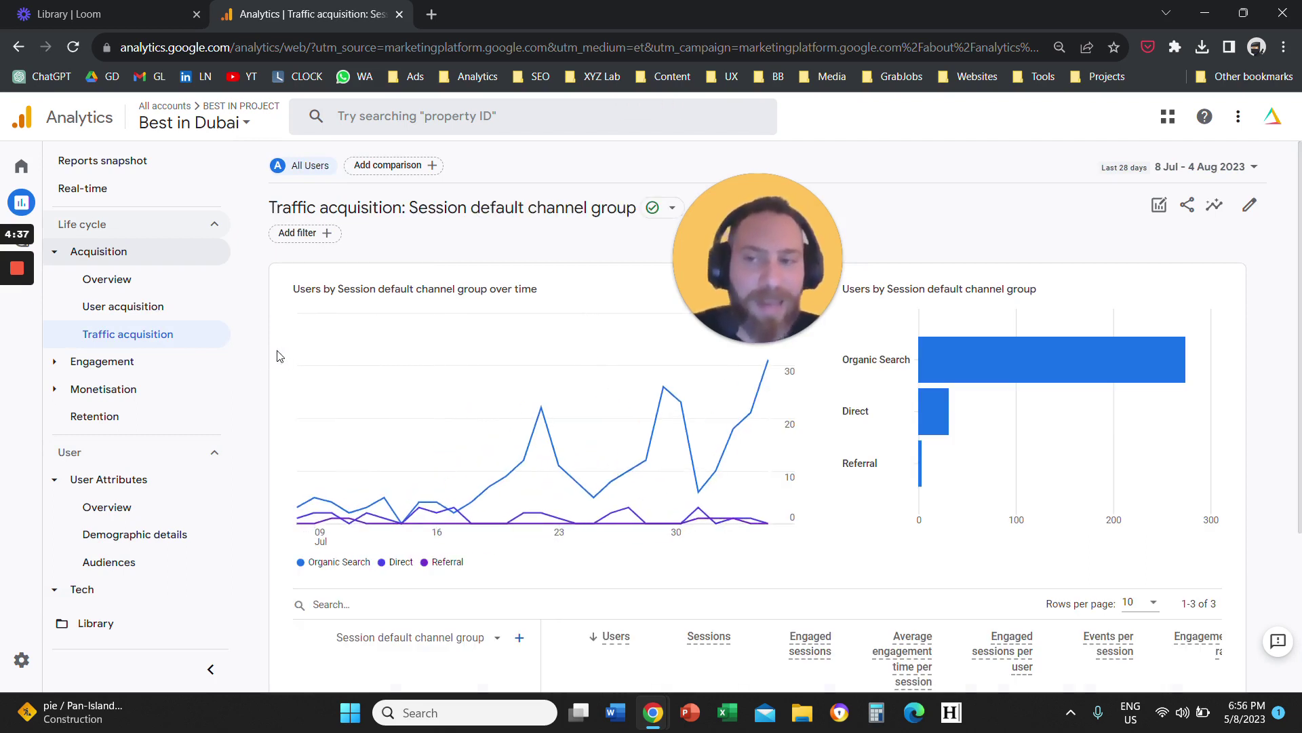
scroll(277, 356, down, 2)
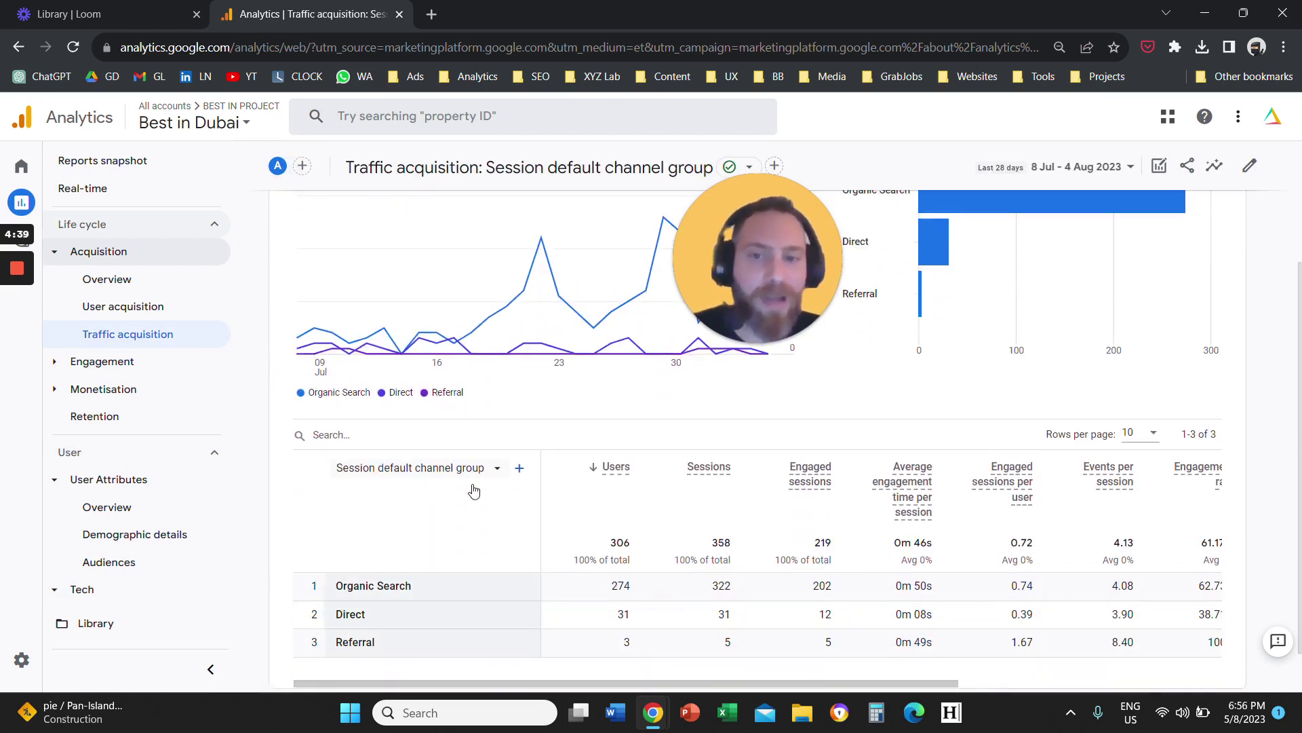
click(474, 478)
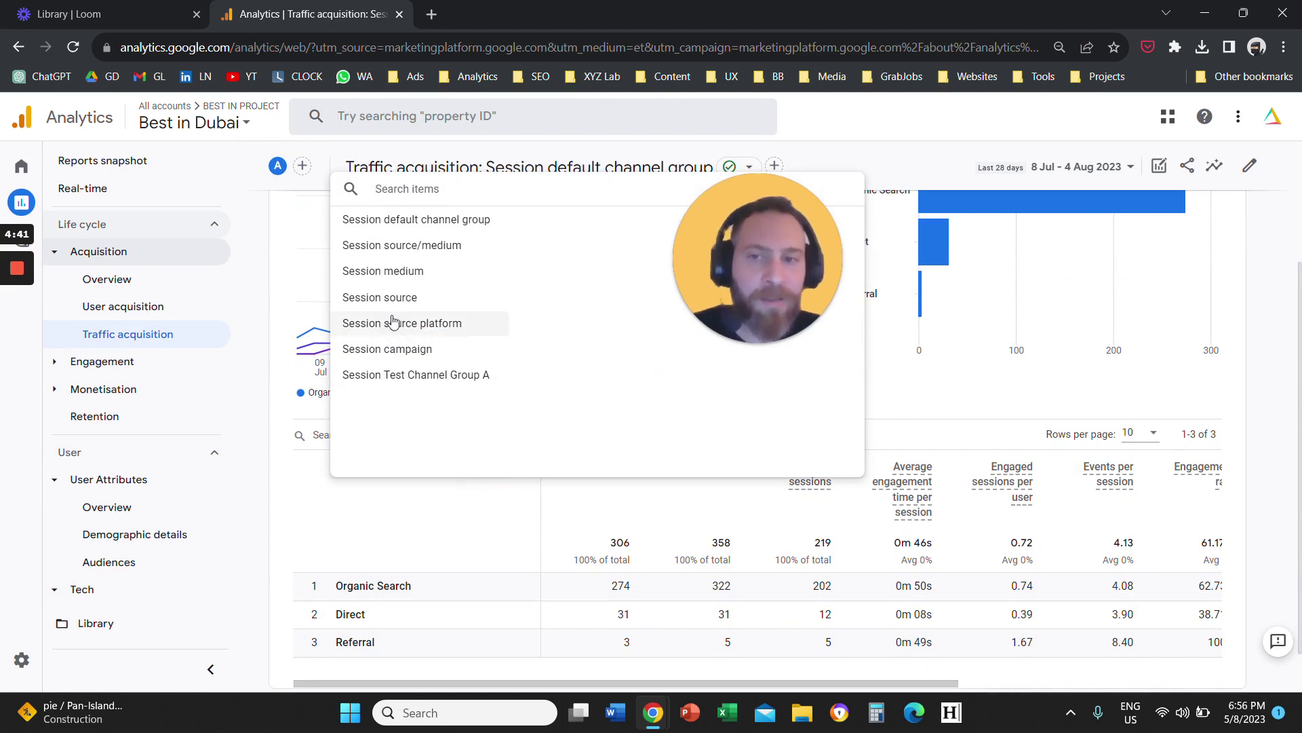
click(269, 290)
scroll(269, 290, up, 2)
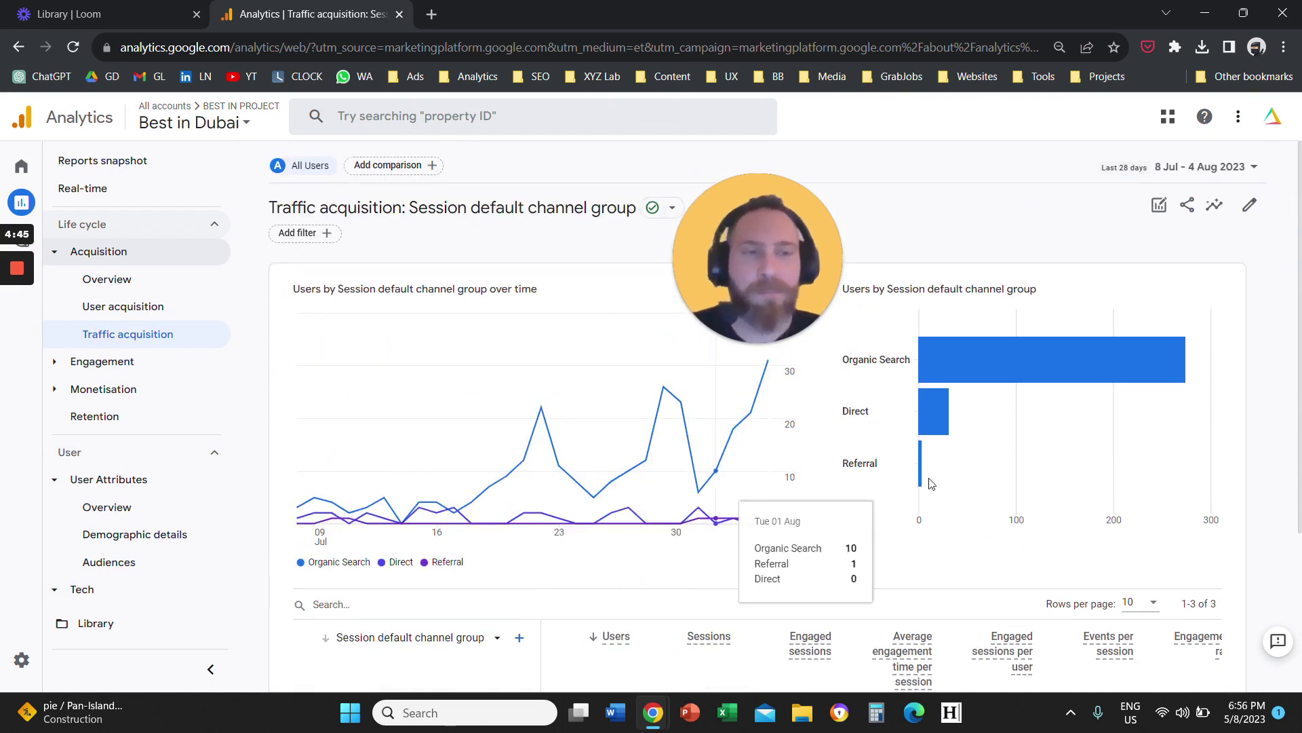
click(1198, 167)
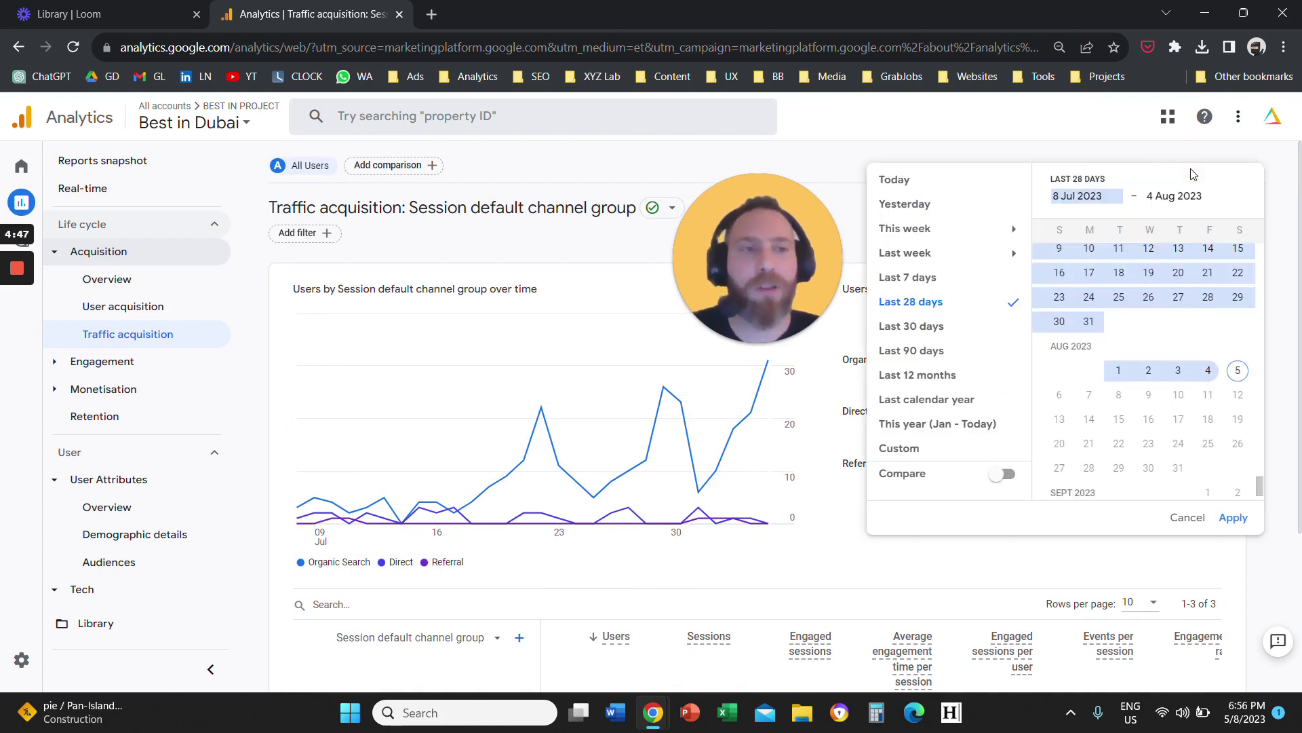
click(1006, 474)
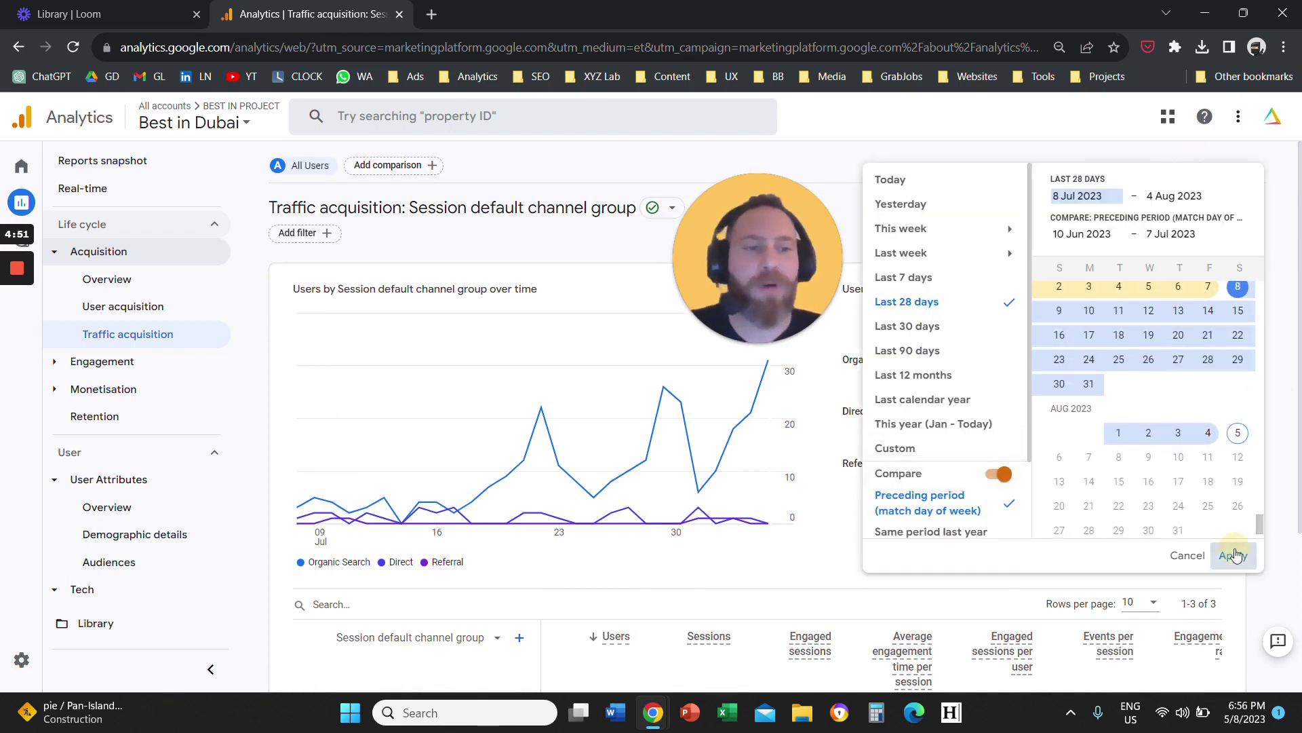
click(1235, 551)
scroll(475, 444, down, 5)
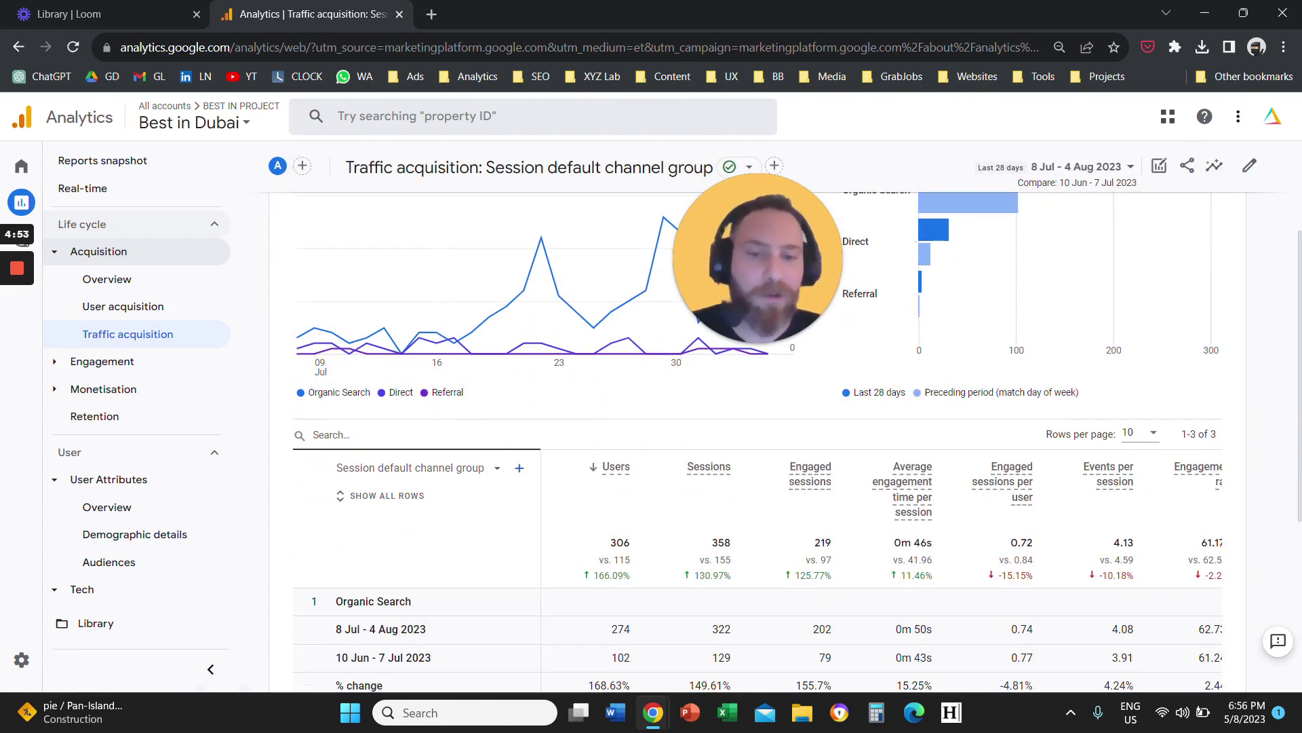
drag(592, 405, 734, 403)
scroll(522, 468, up, 1)
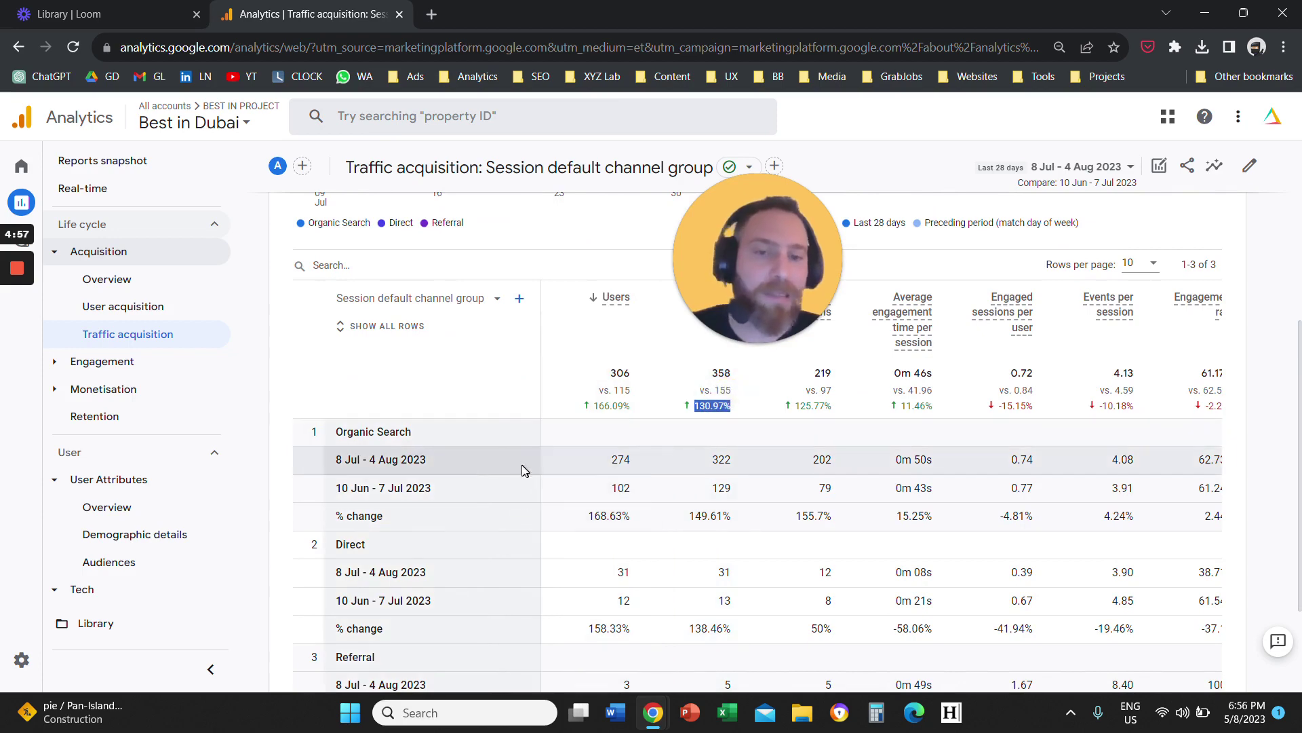
scroll(518, 470, up, 5)
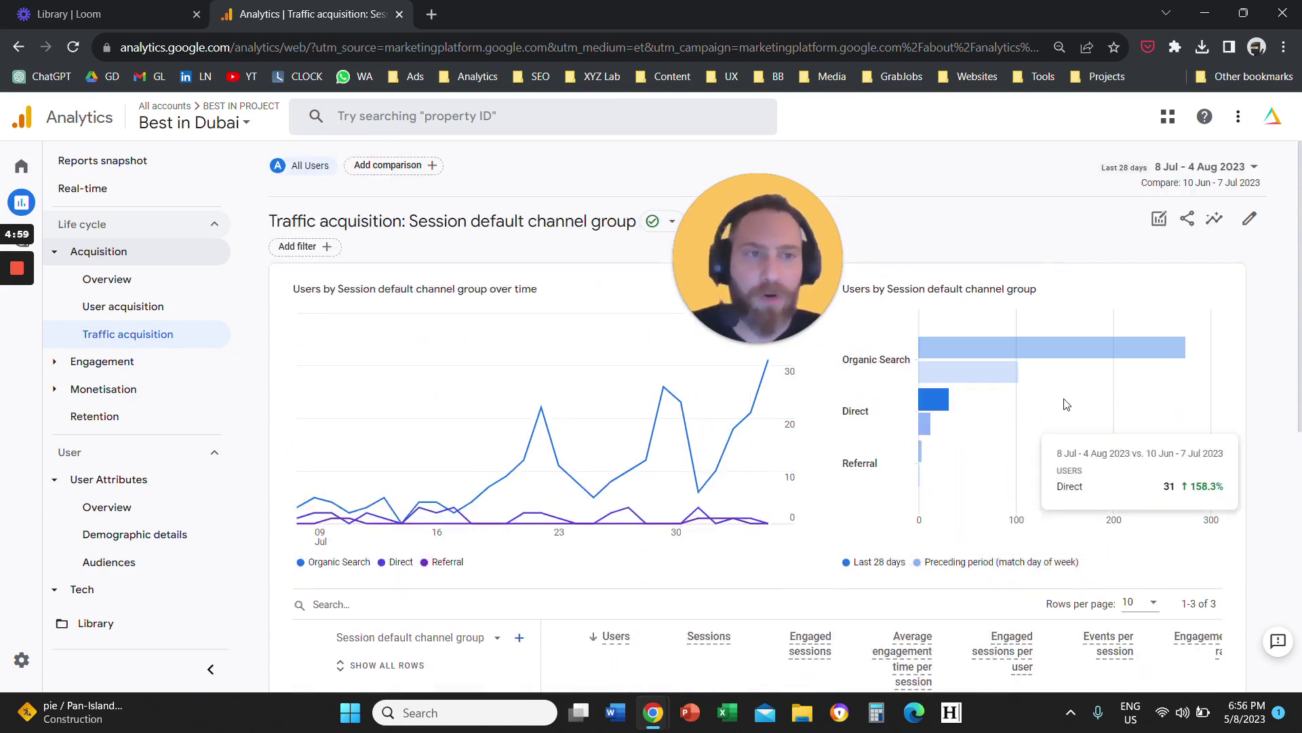
click(1214, 183)
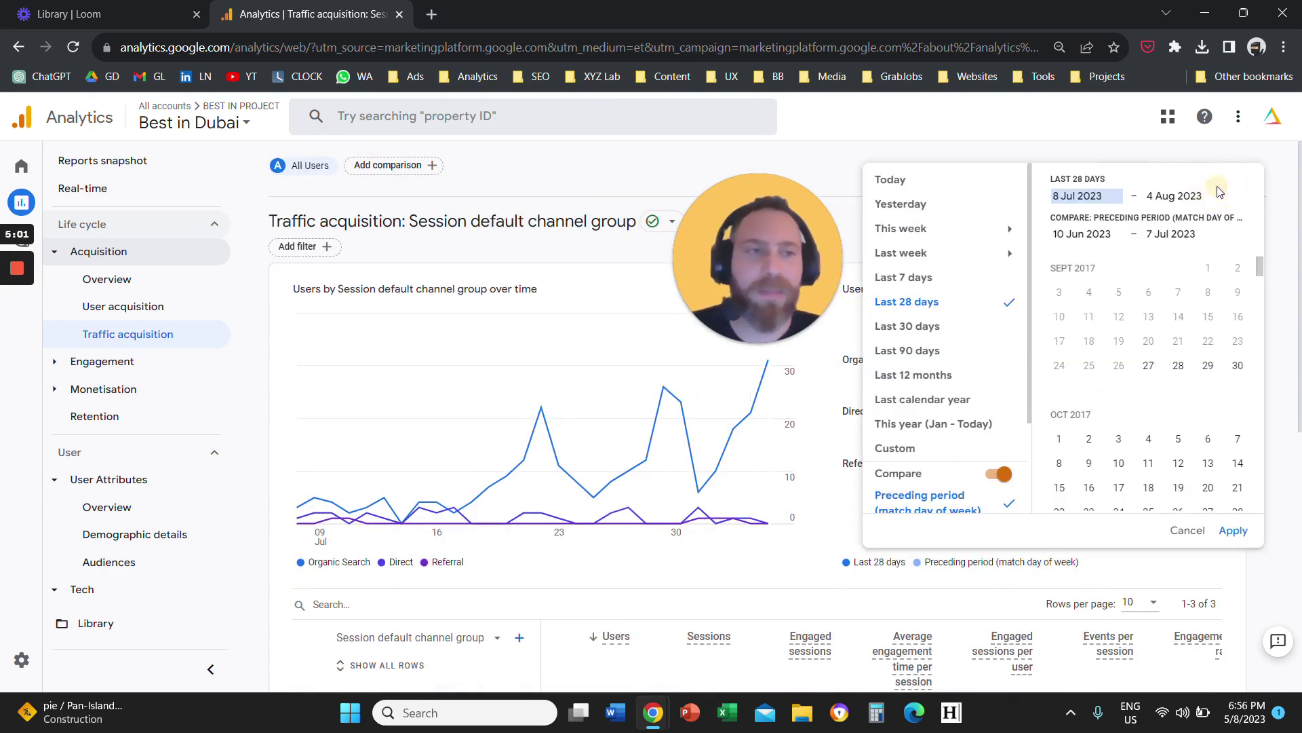
click(999, 474)
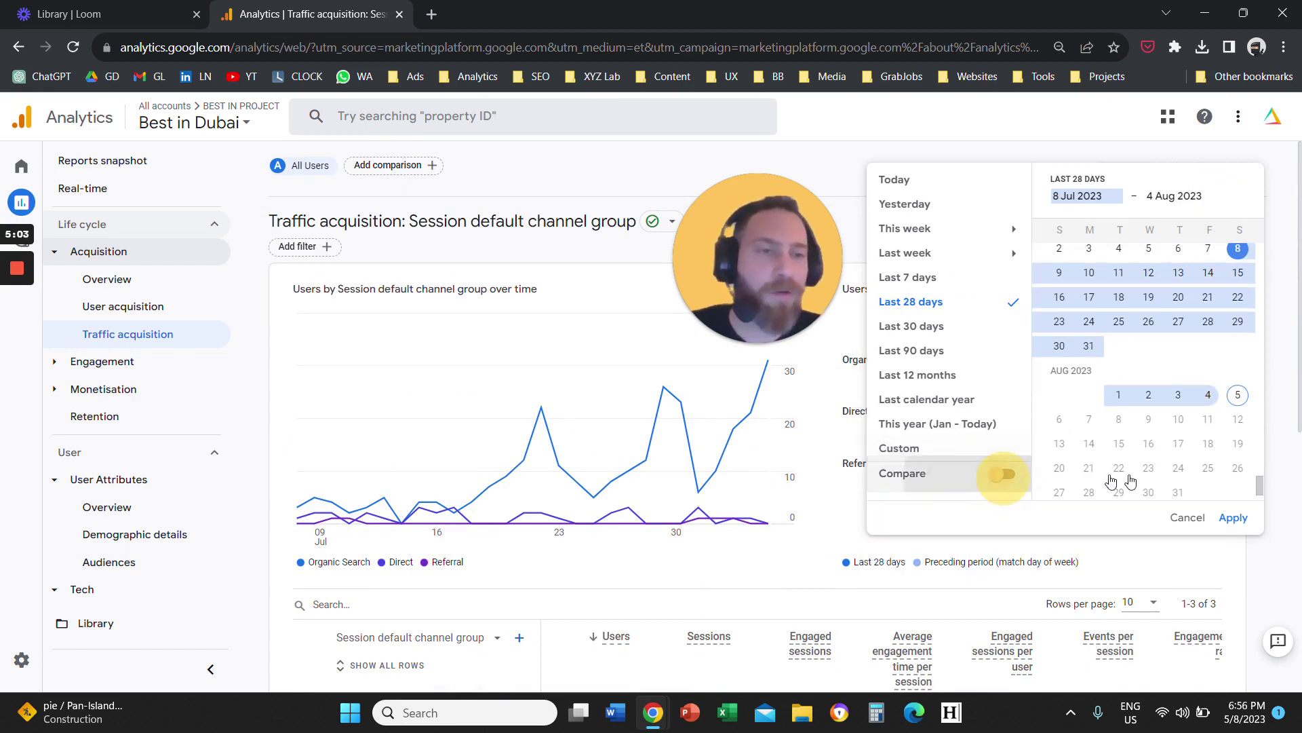
click(1233, 517)
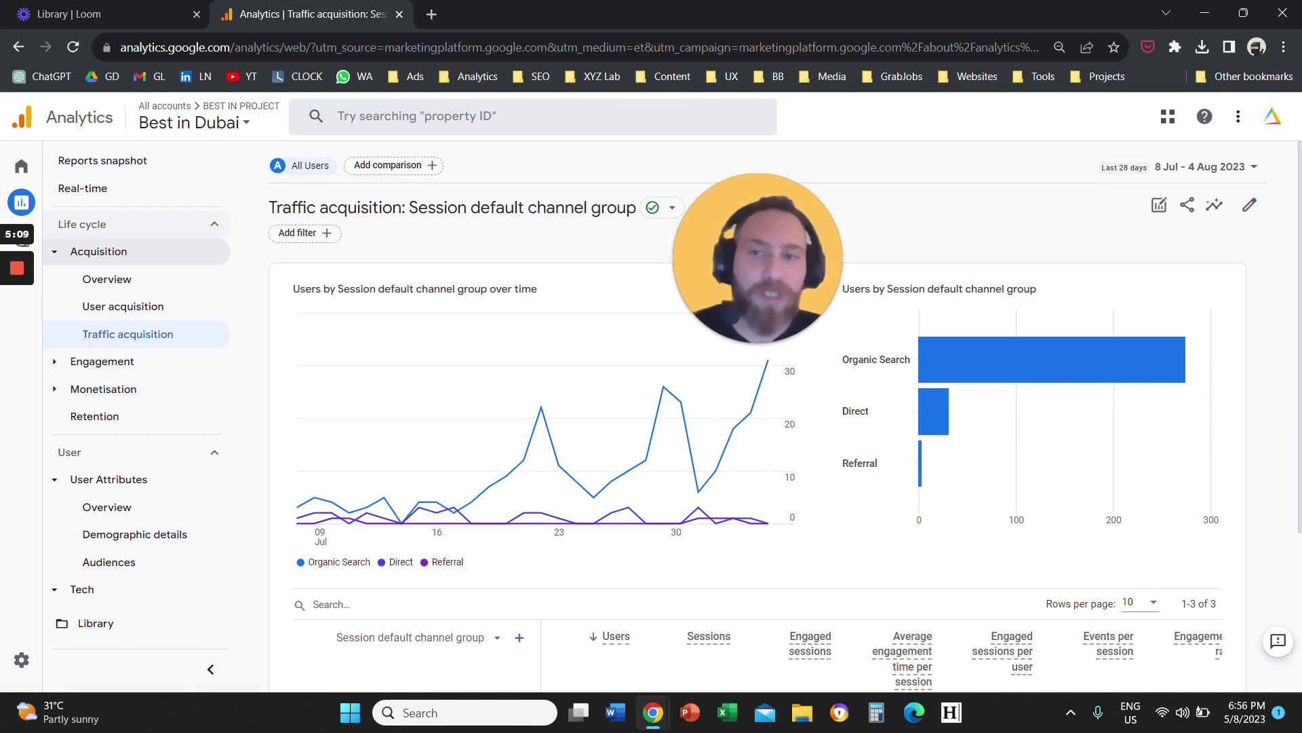
click(1186, 217)
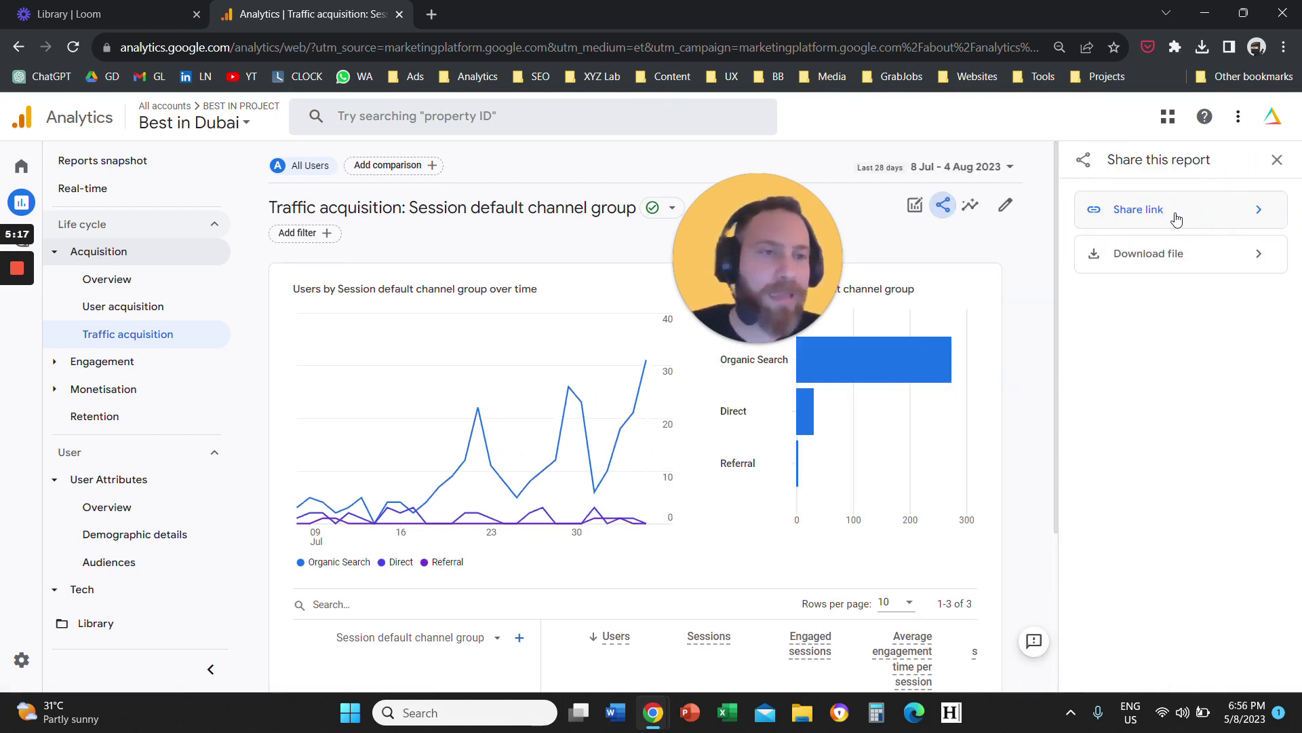
click(1161, 256)
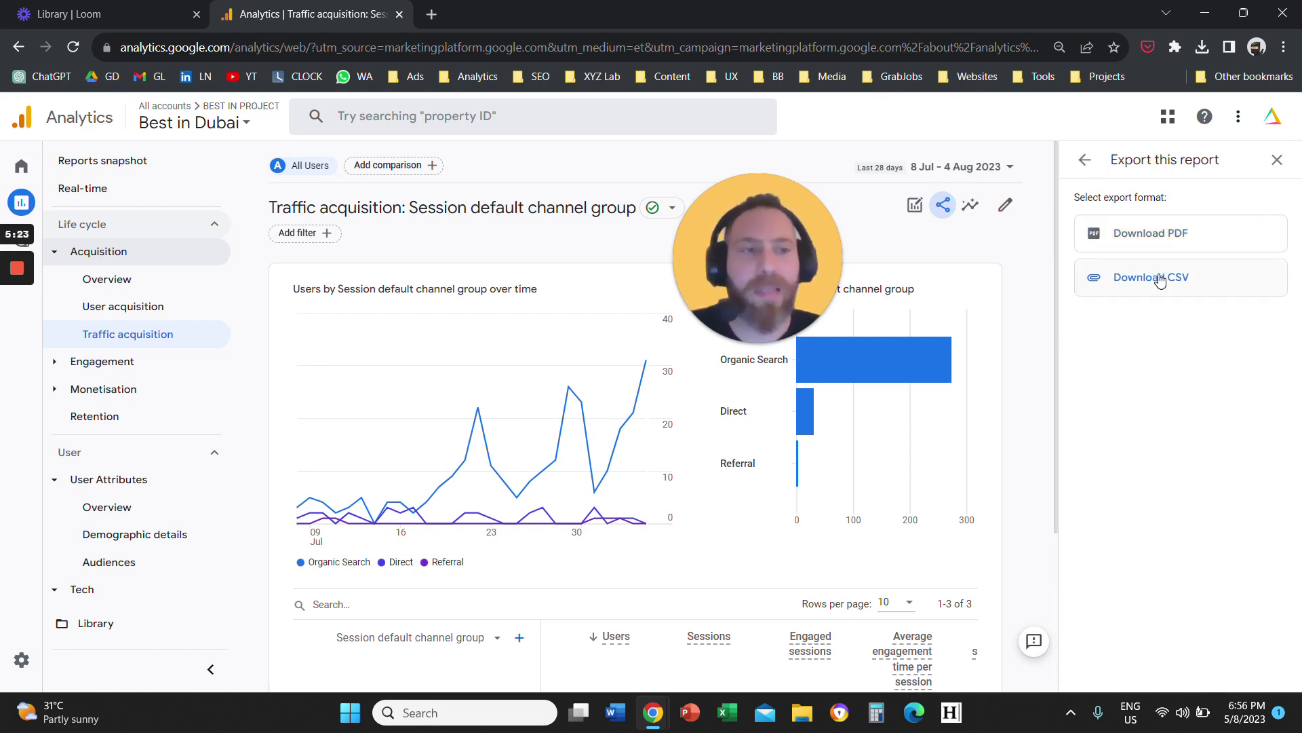
click(1277, 160)
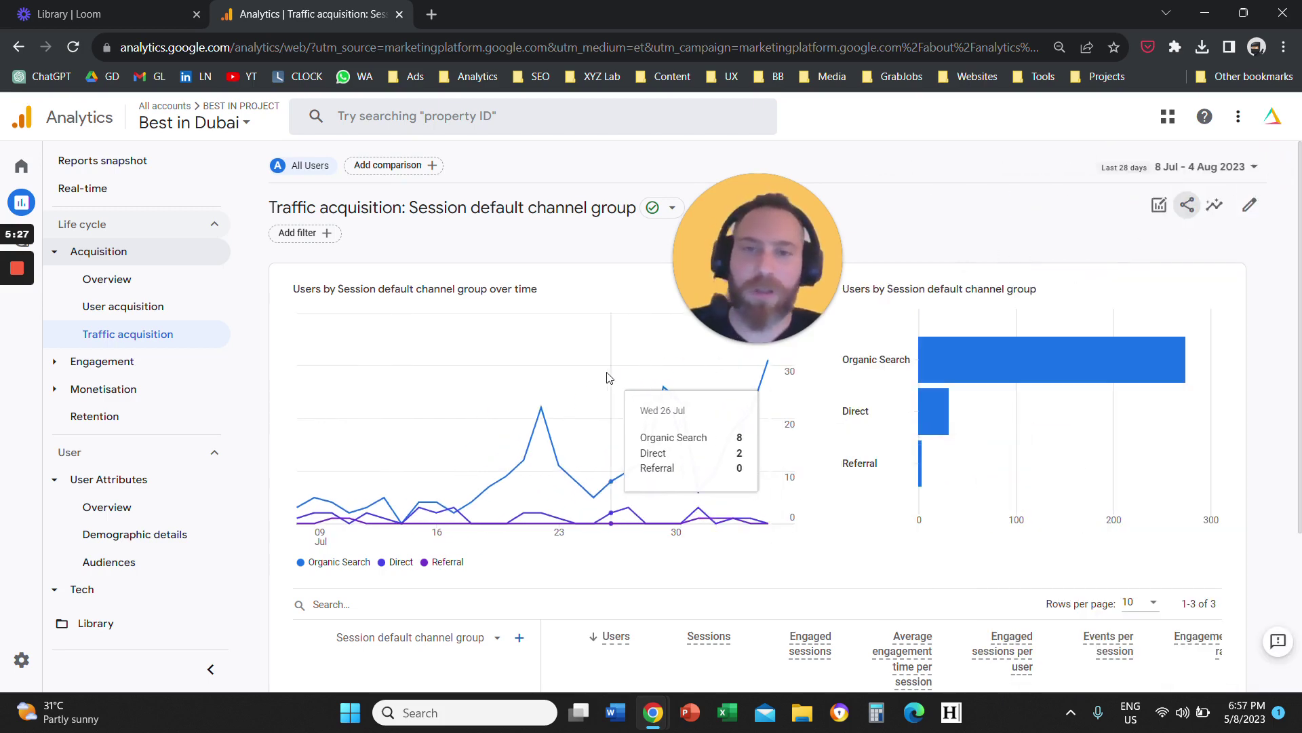
scroll(565, 394, down, 1)
scroll(565, 393, down, 2)
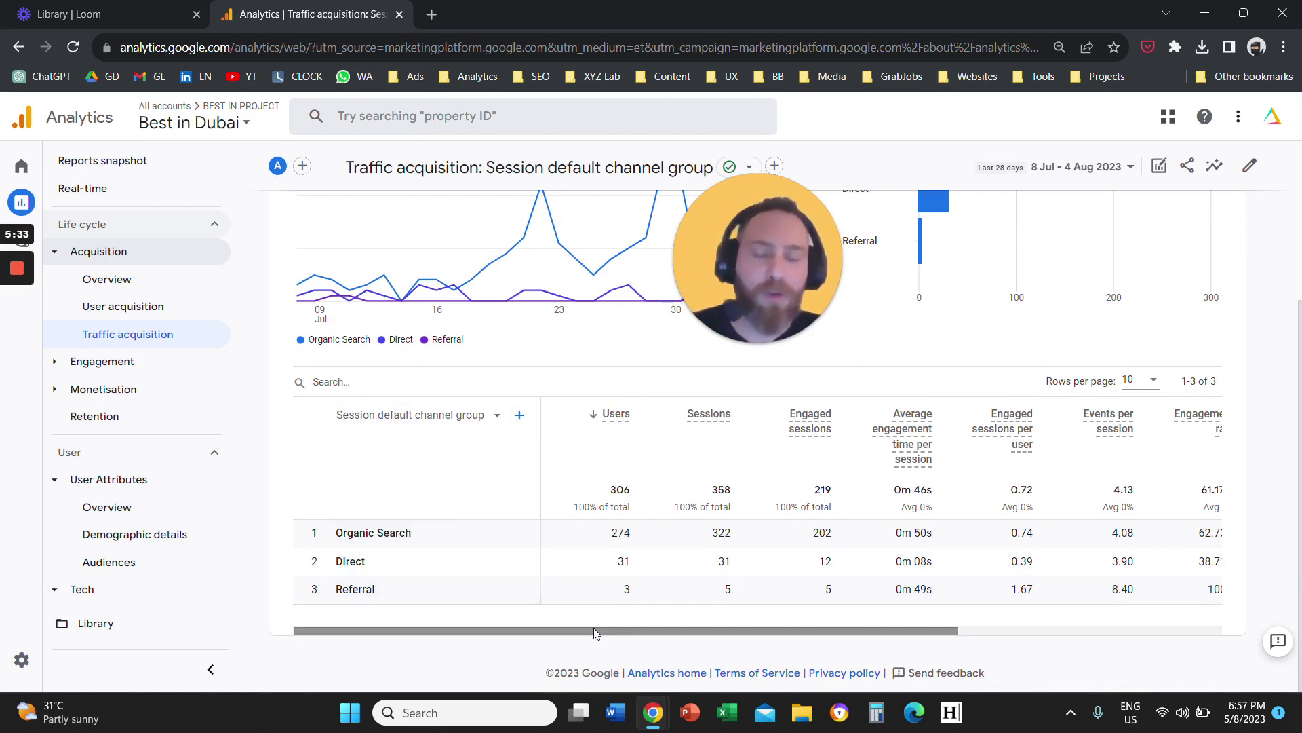
drag(593, 628, 738, 629)
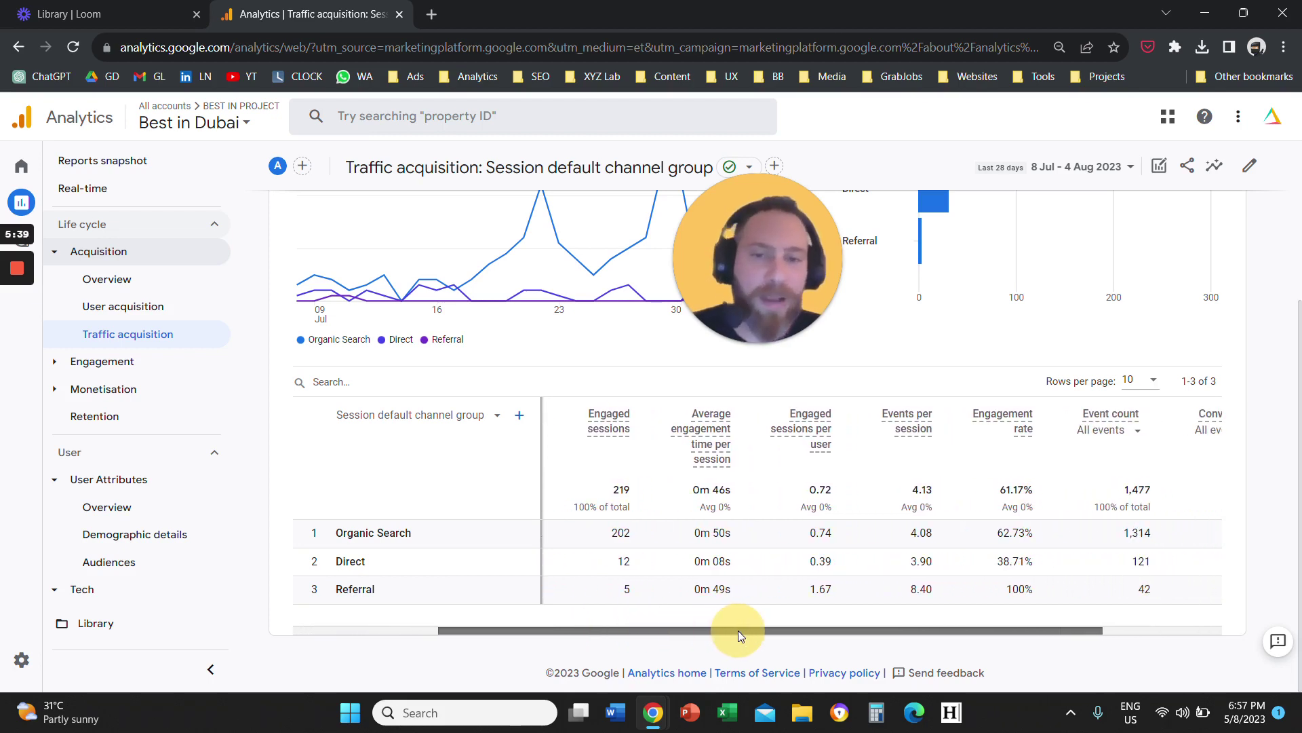
drag(737, 629, 649, 629)
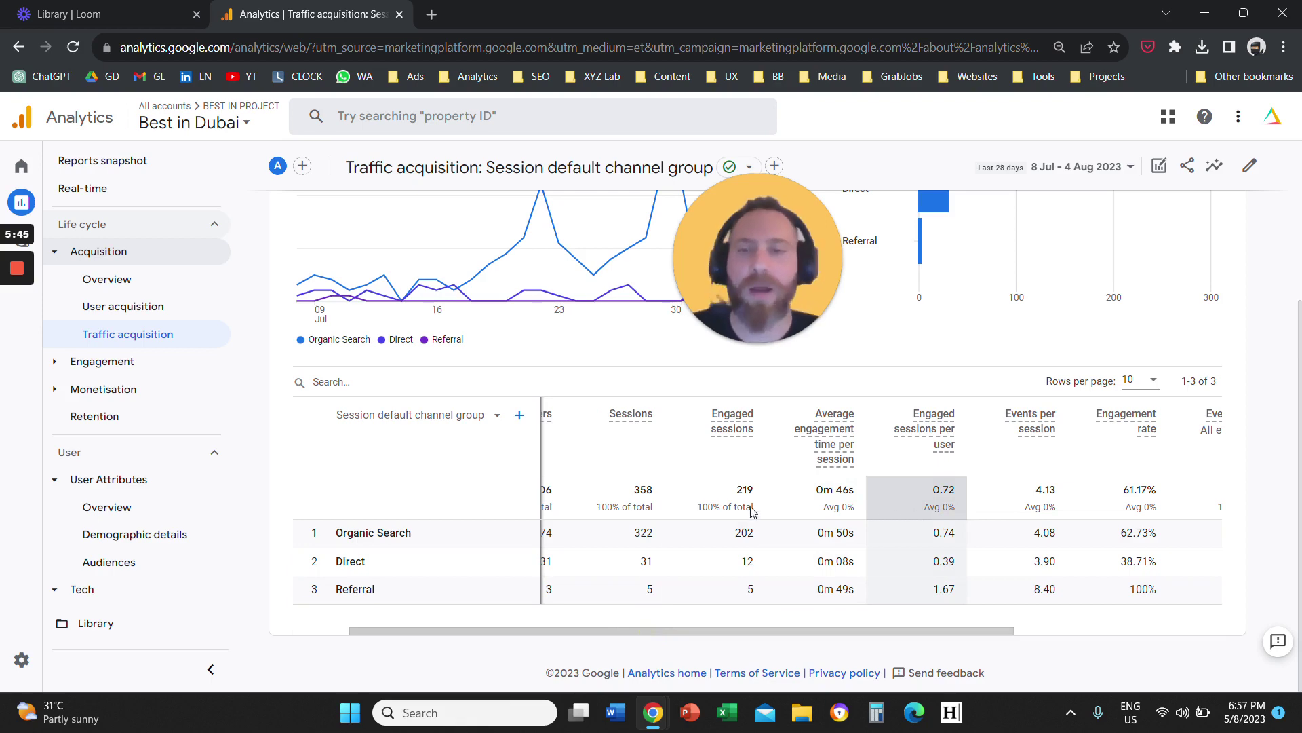
scroll(510, 422, up, 3)
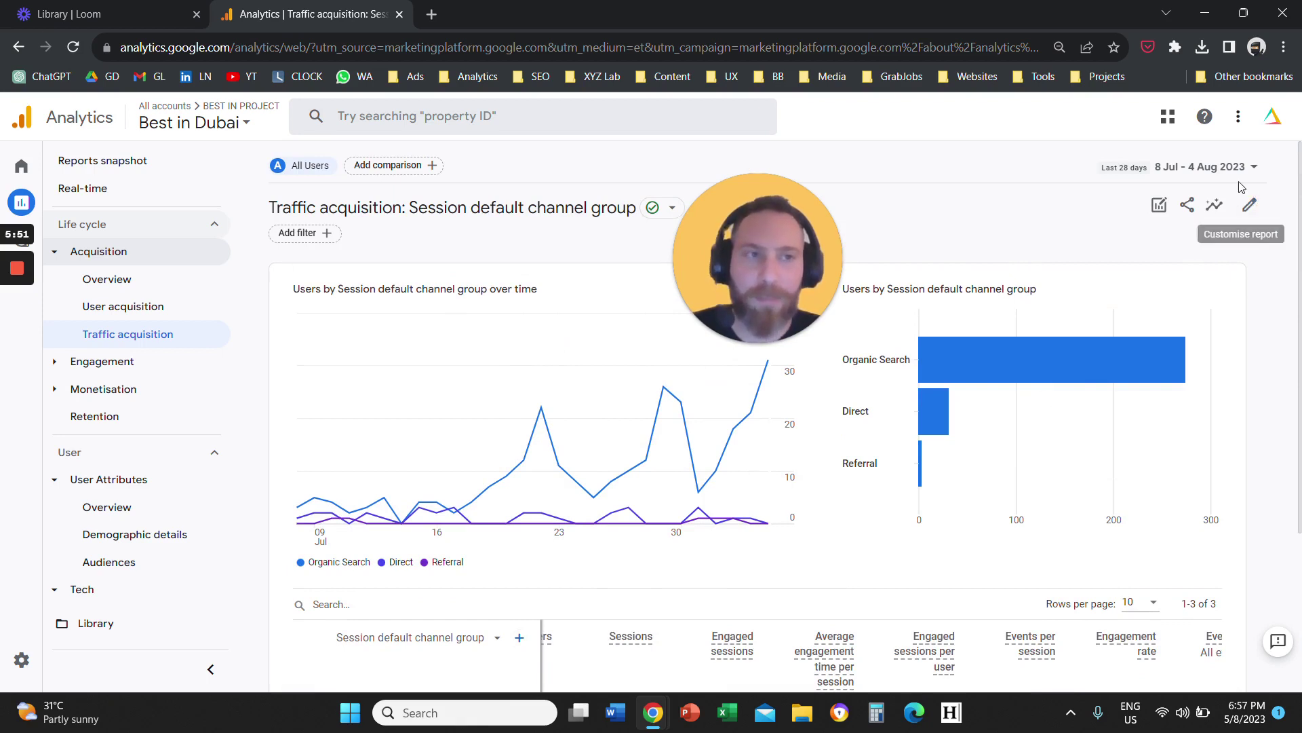
In the report editor, add the Returning users metric and place it after Events per session
click(1252, 208)
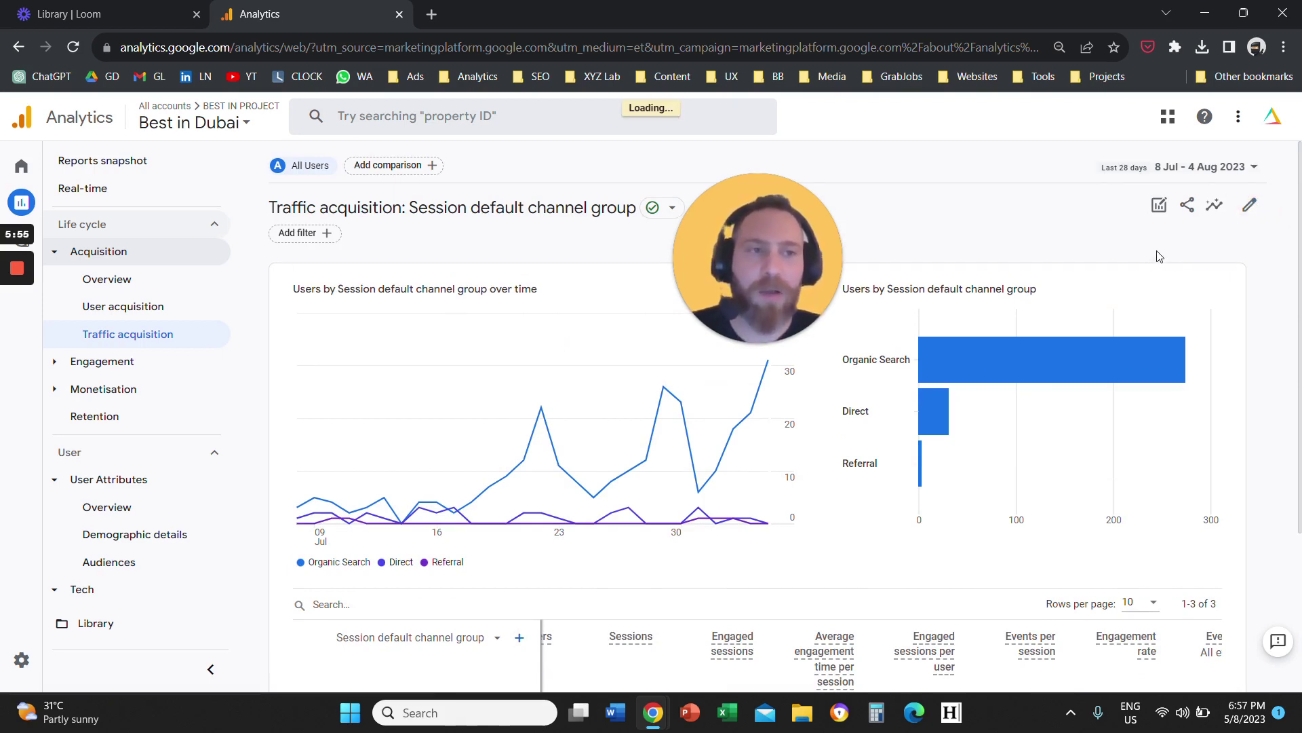
click(1151, 268)
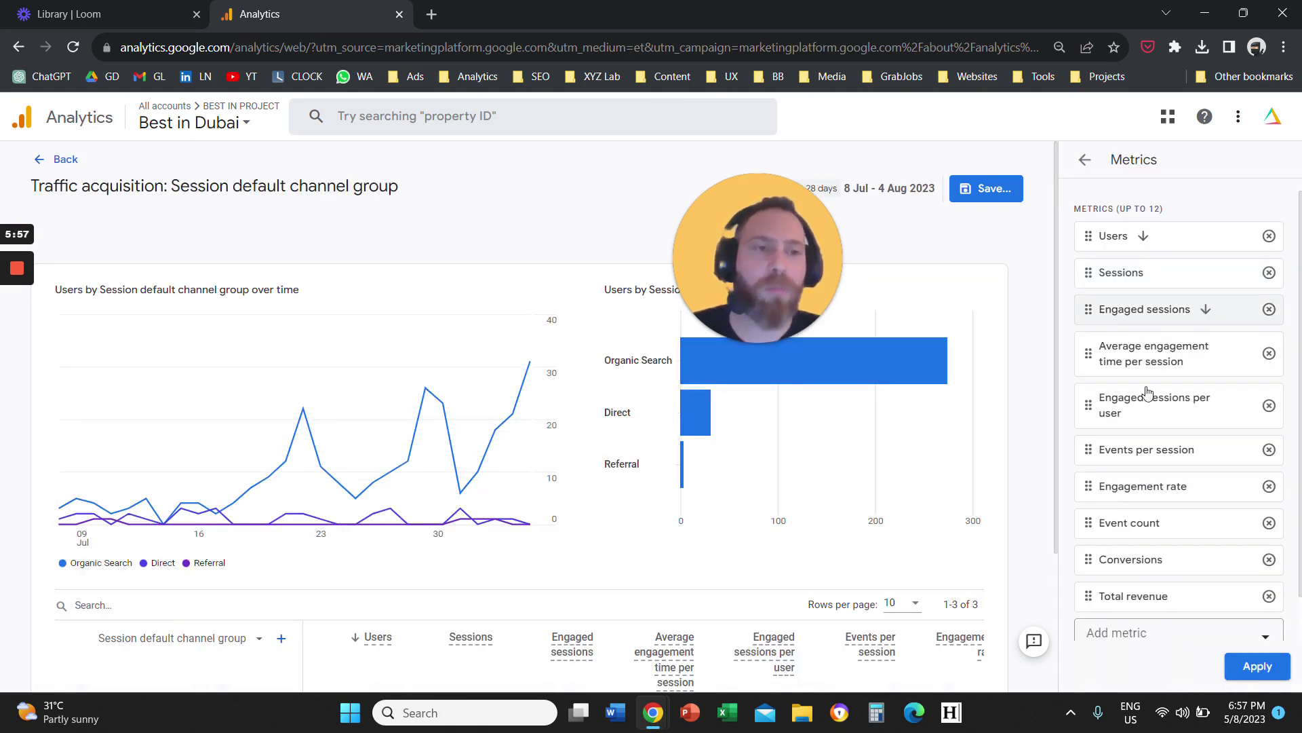
scroll(1155, 580, down, 1)
click(1155, 585)
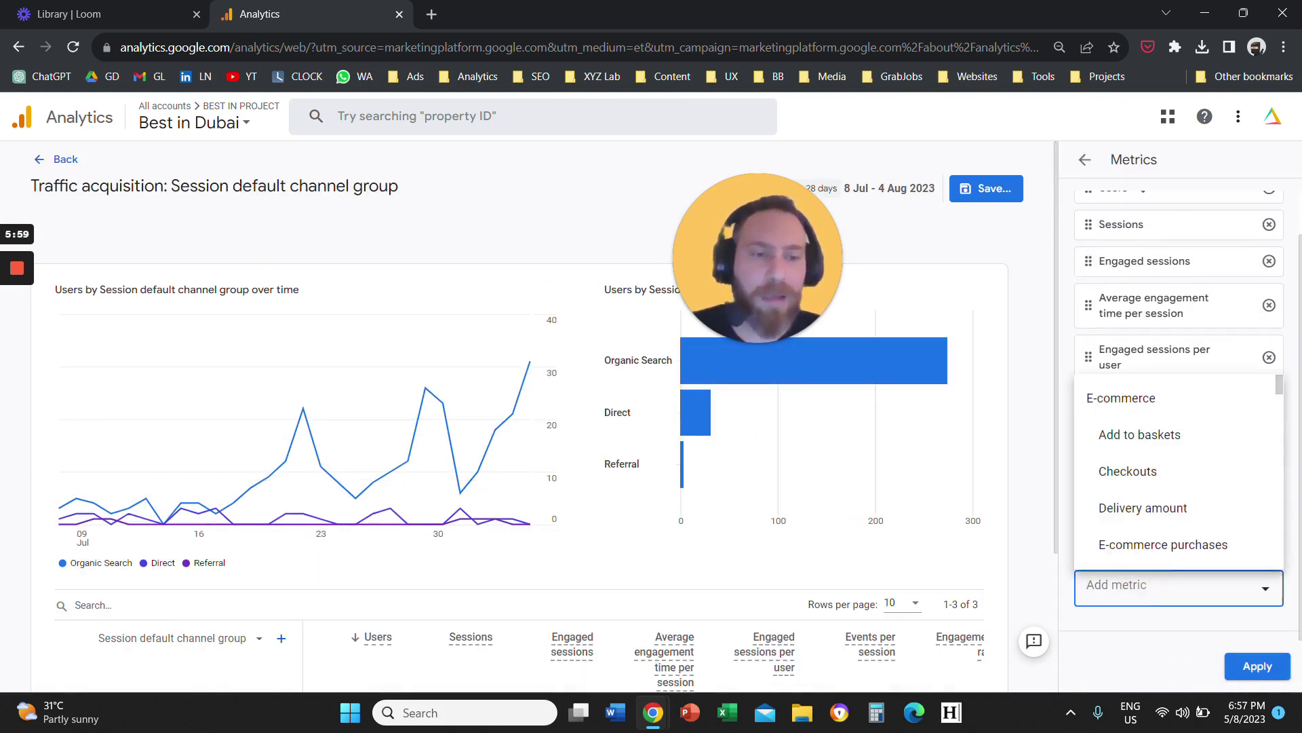
text(rtu)
key(BackSpace)
key(BackSpace)
text(e)
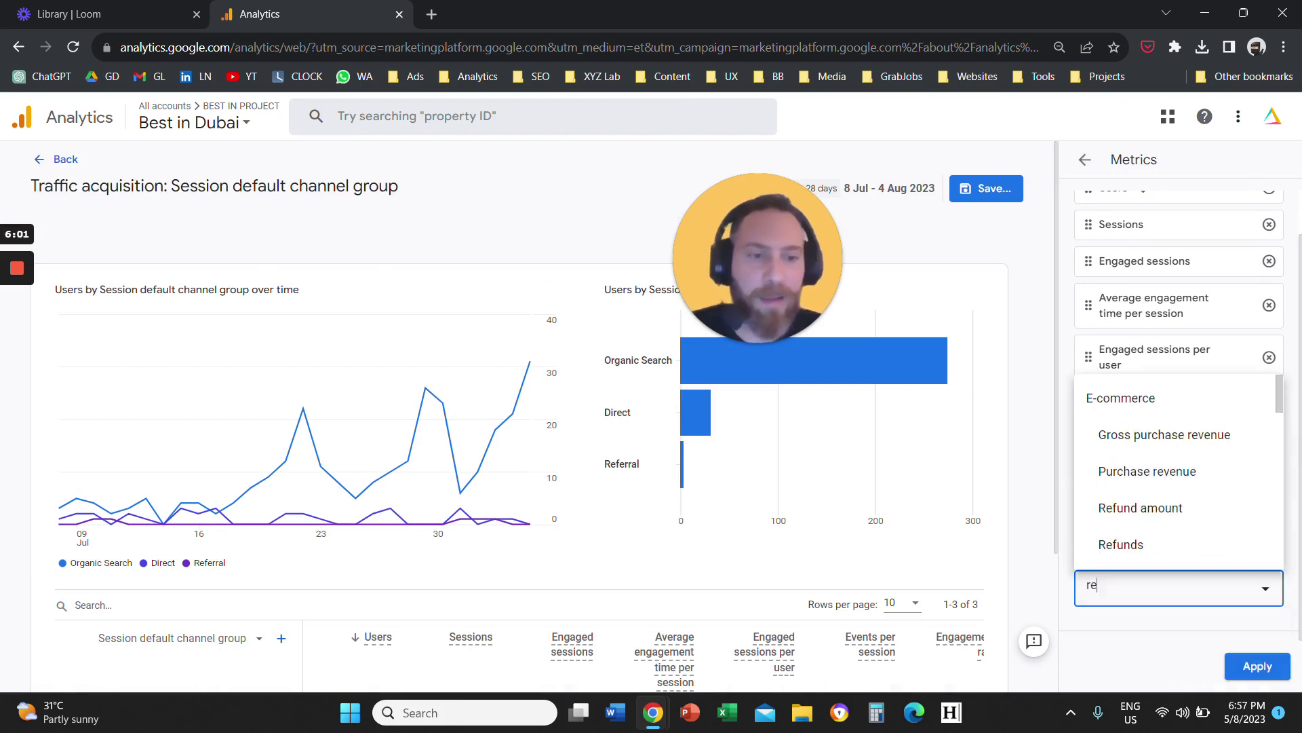
text(tu)
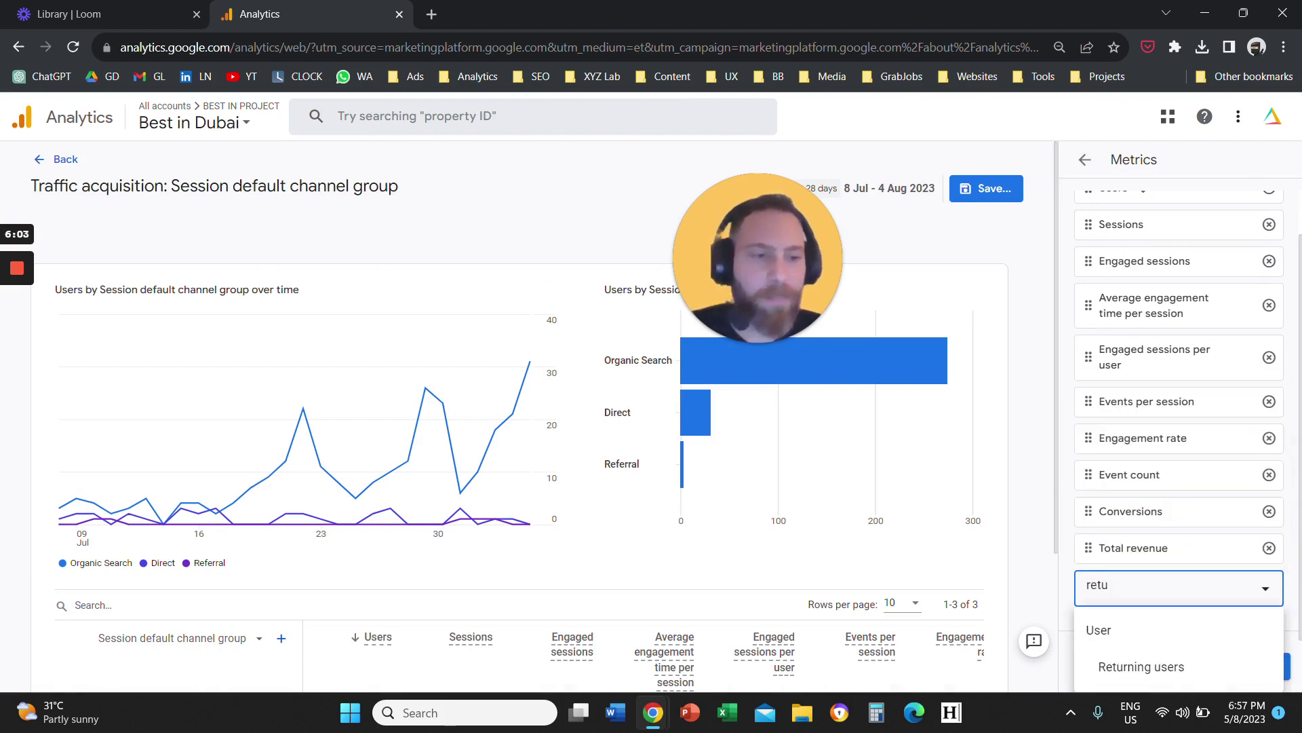
click(1142, 667)
drag(1089, 582, 1086, 437)
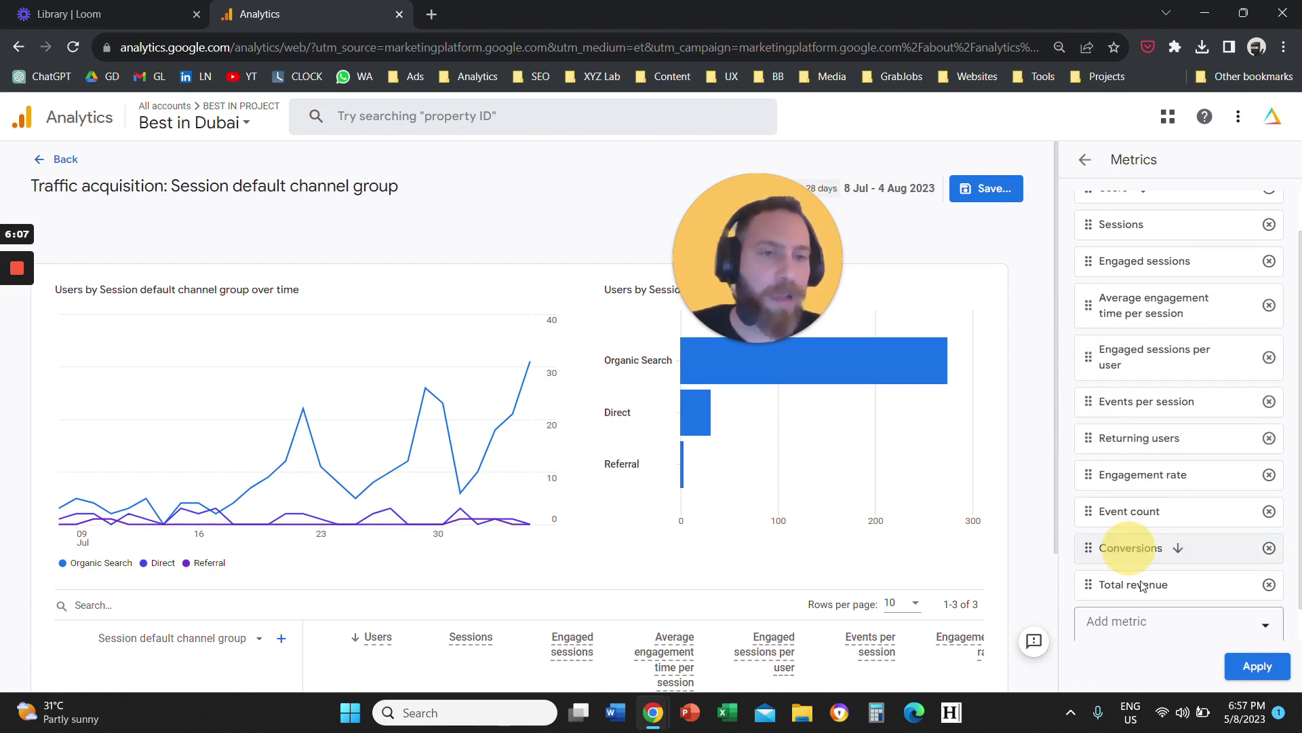
Search the metrics for 'bounc', then leave the editor and return to the report
scroll(1126, 506, down, 1)
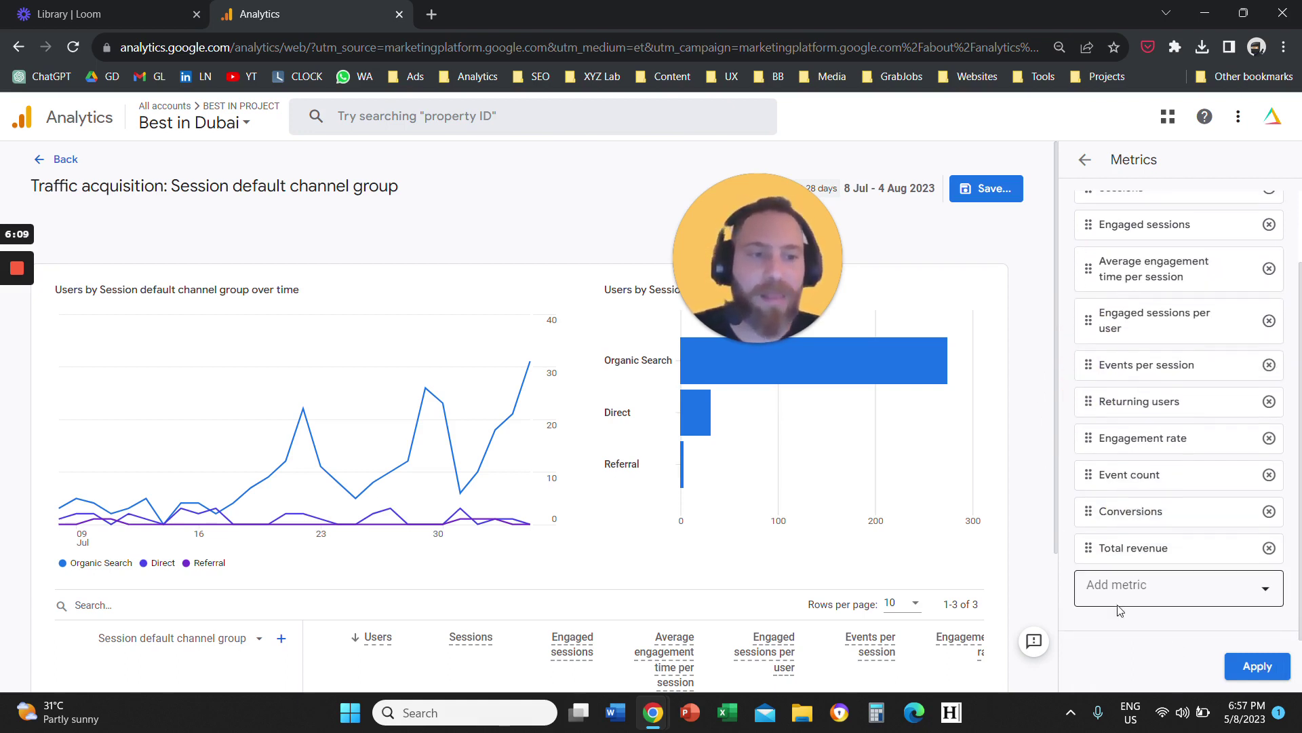
click(1127, 587)
text(bounce)
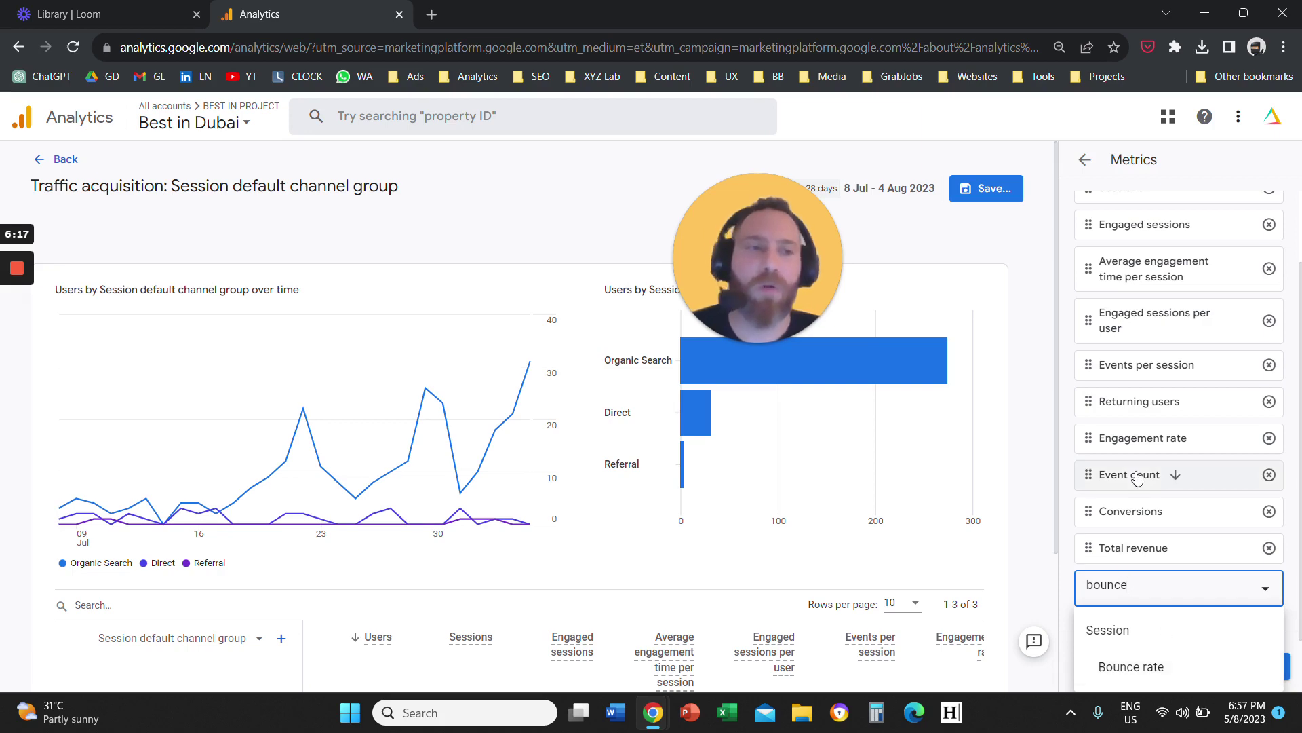
click(66, 163)
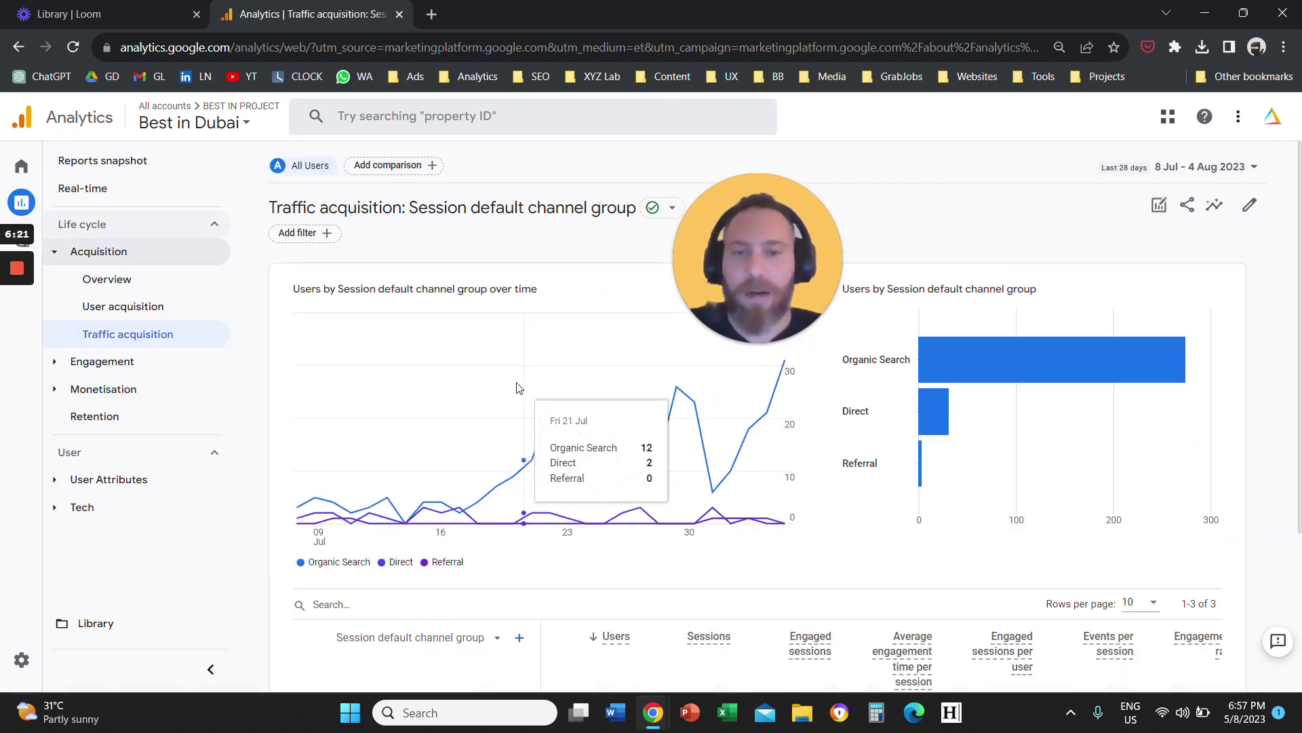
scroll(540, 434, down, 3)
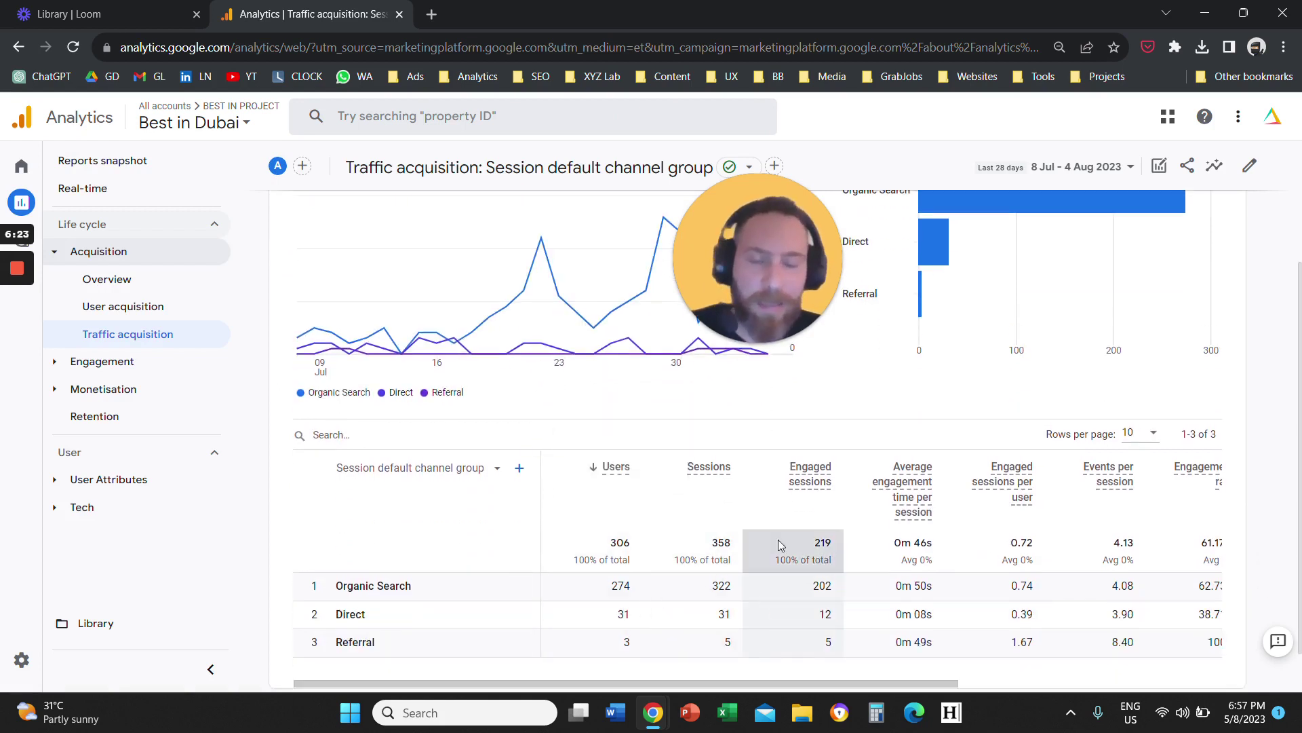
scroll(603, 551, up, 3)
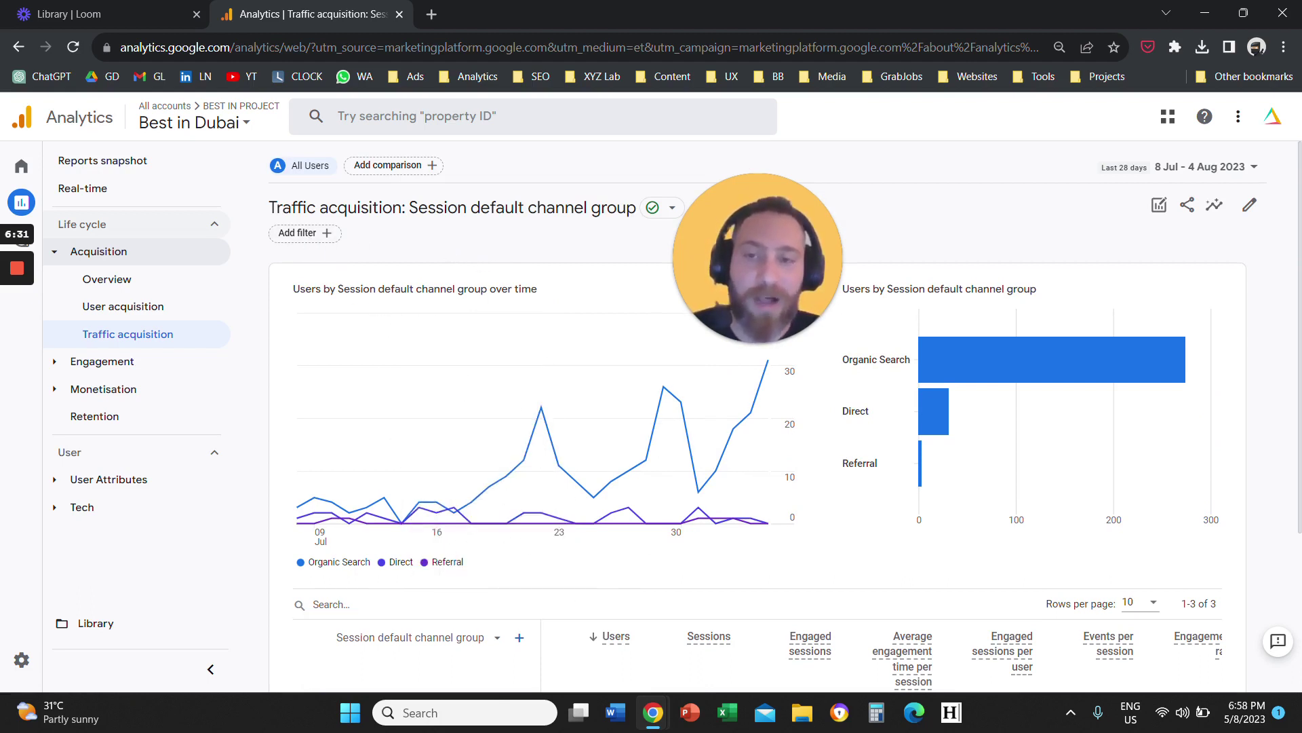
click(326, 233)
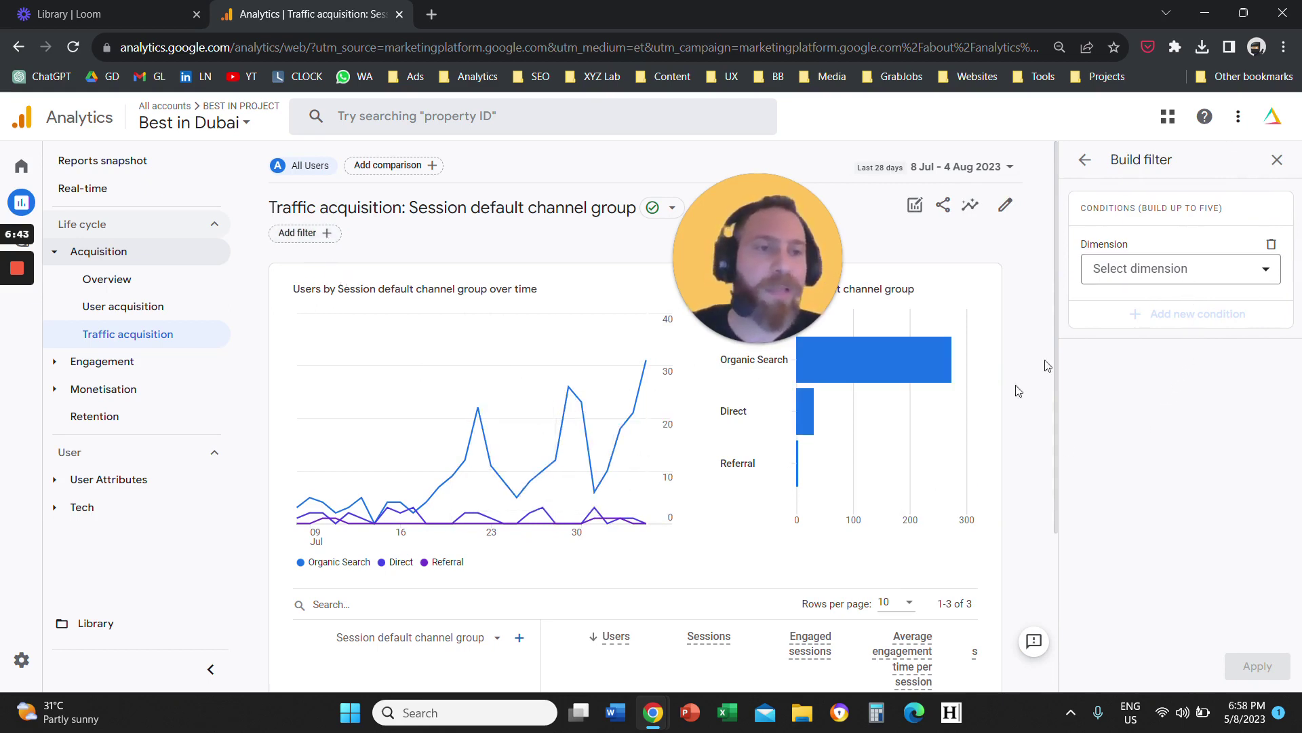
scroll(512, 467, down, 2)
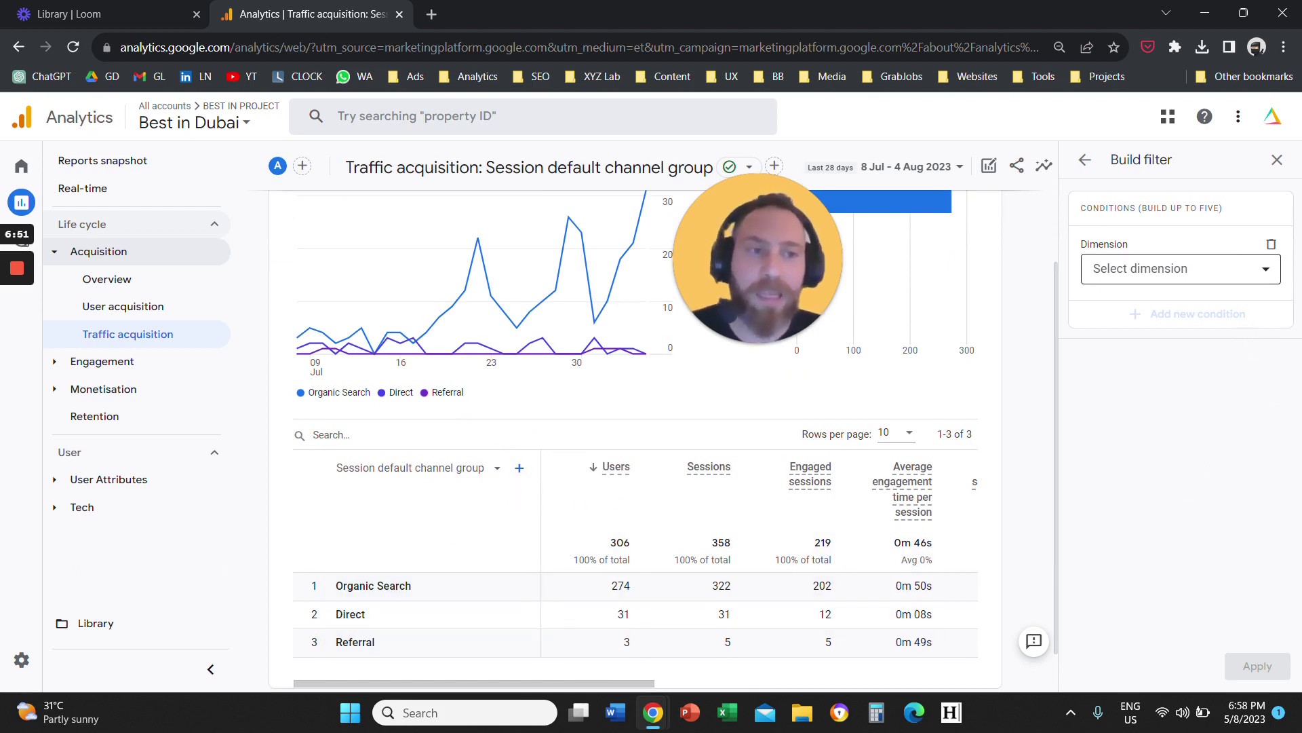
click(1229, 268)
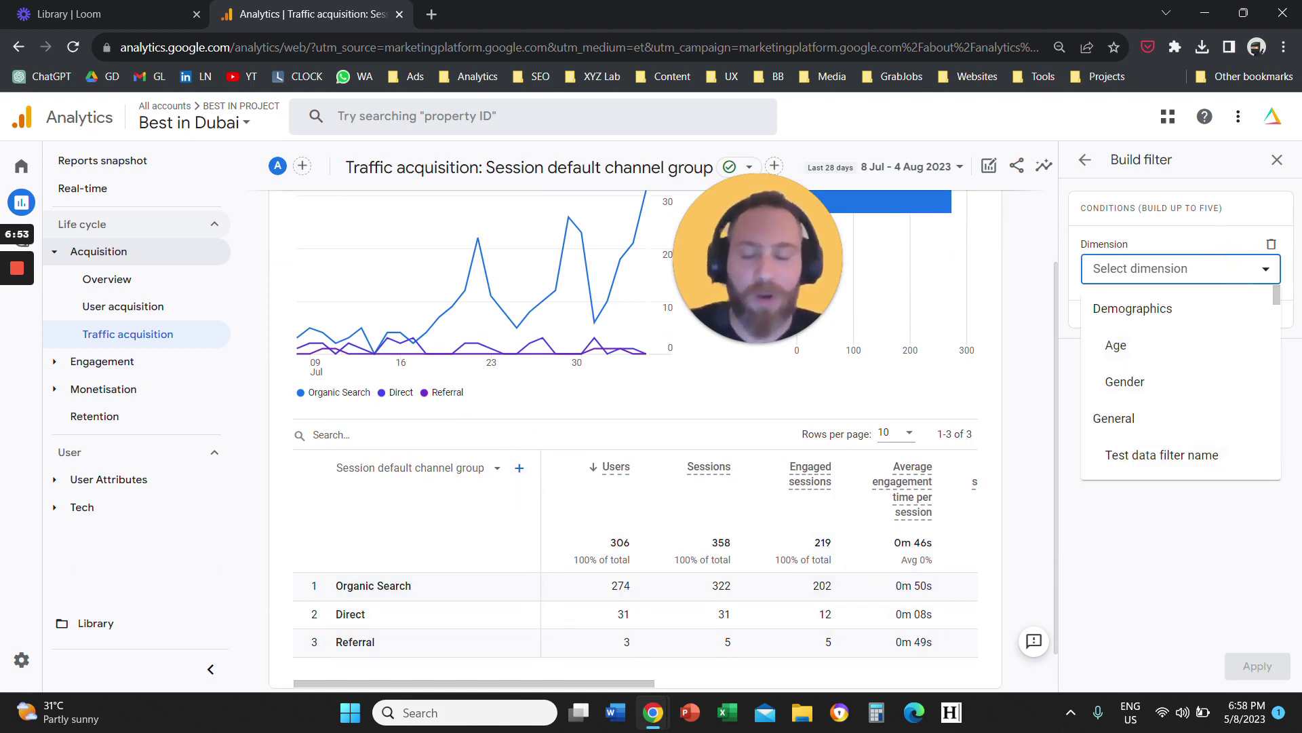
text(country)
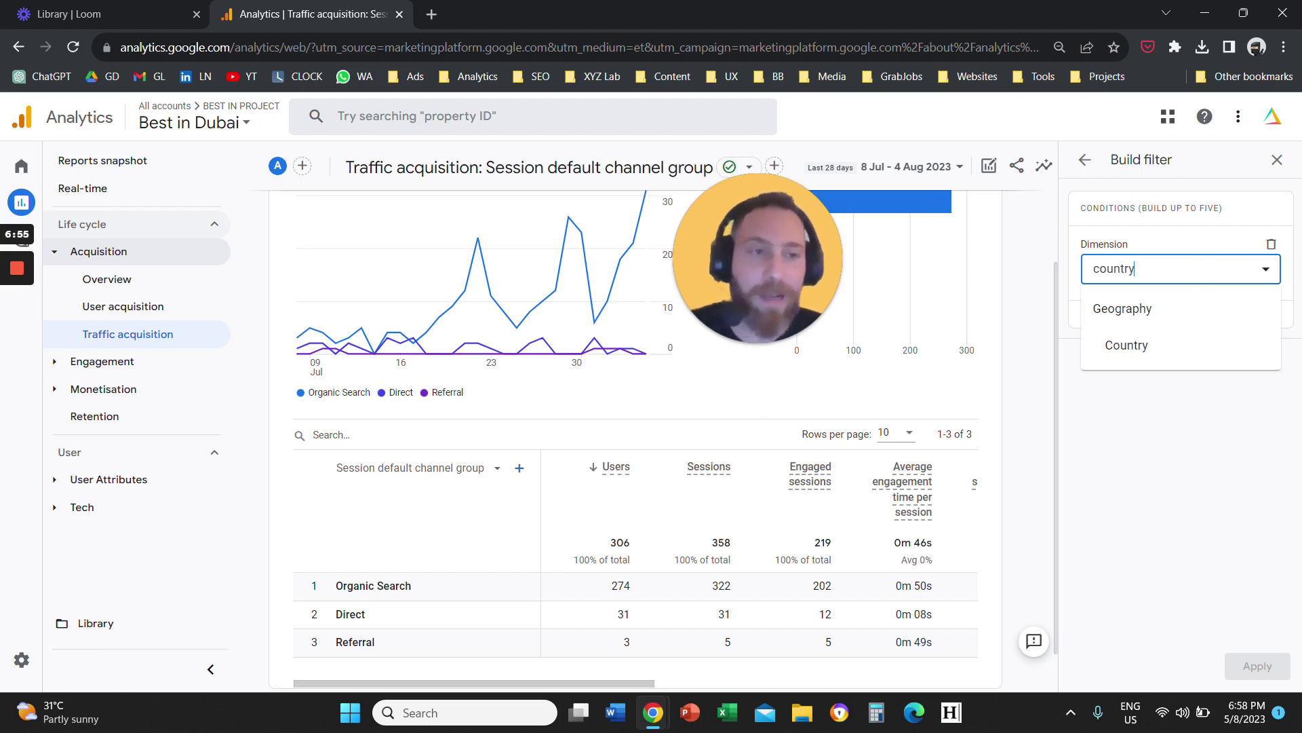
click(1172, 362)
click(1167, 327)
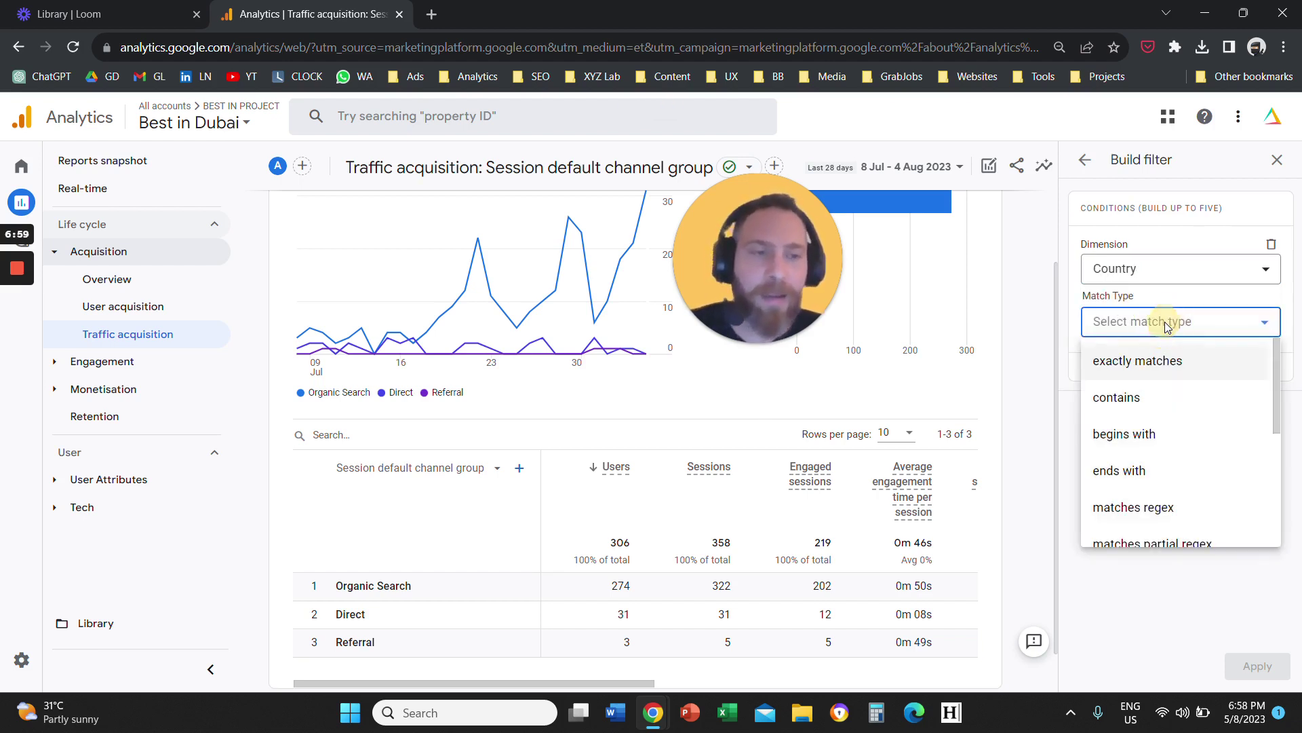
click(1168, 324)
click(1169, 323)
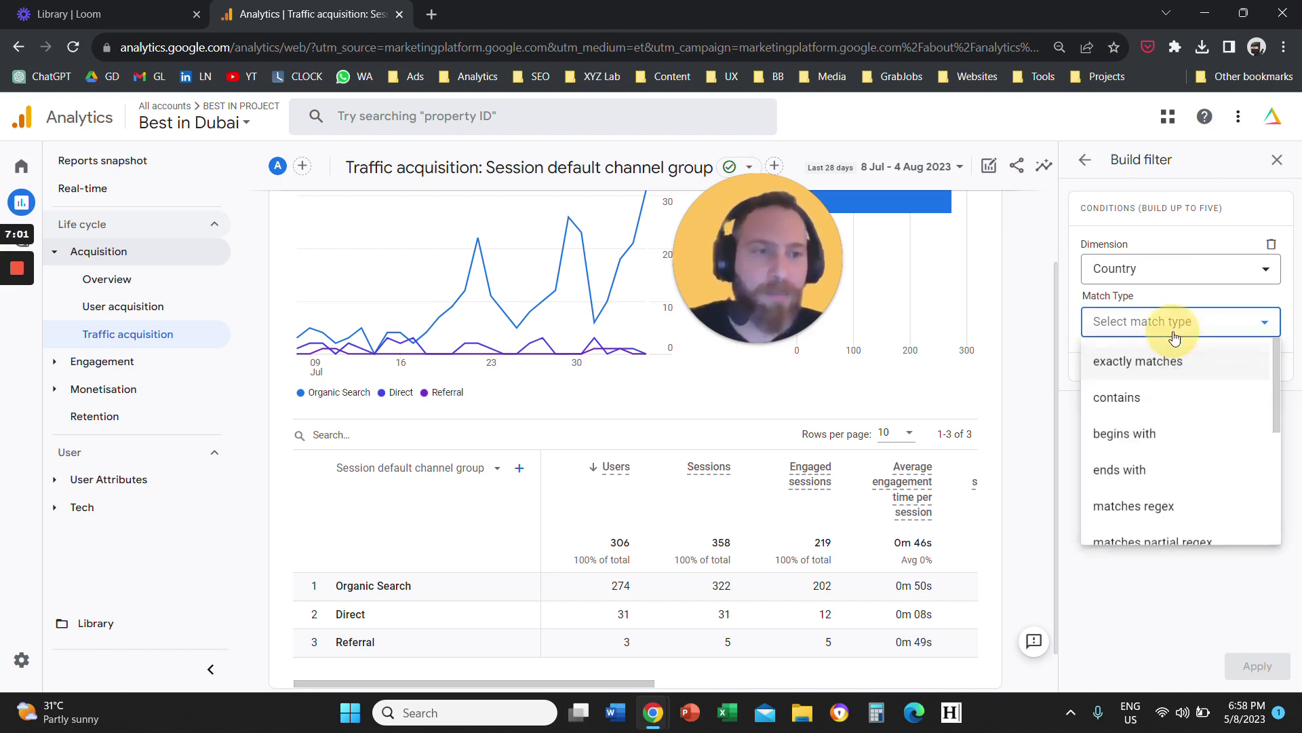
click(1173, 402)
click(1140, 373)
text(unite)
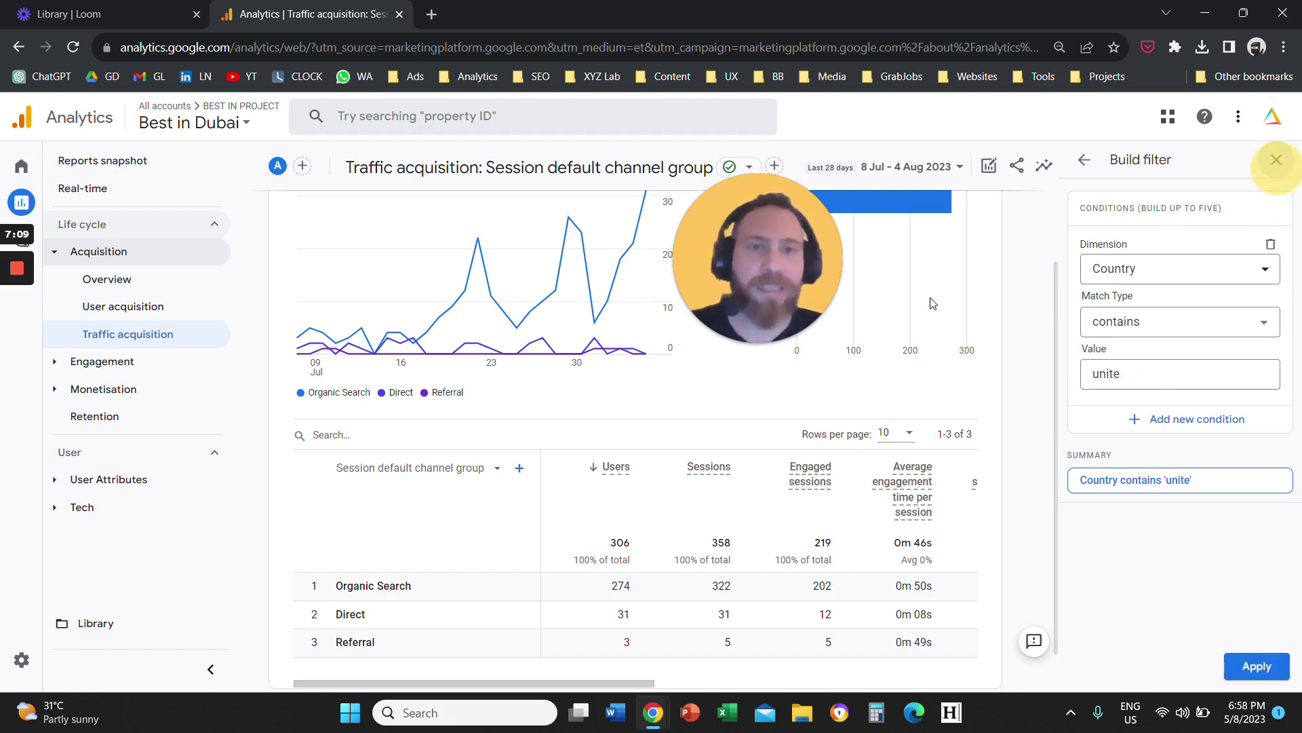
click(1275, 163)
scroll(365, 406, up, 2)
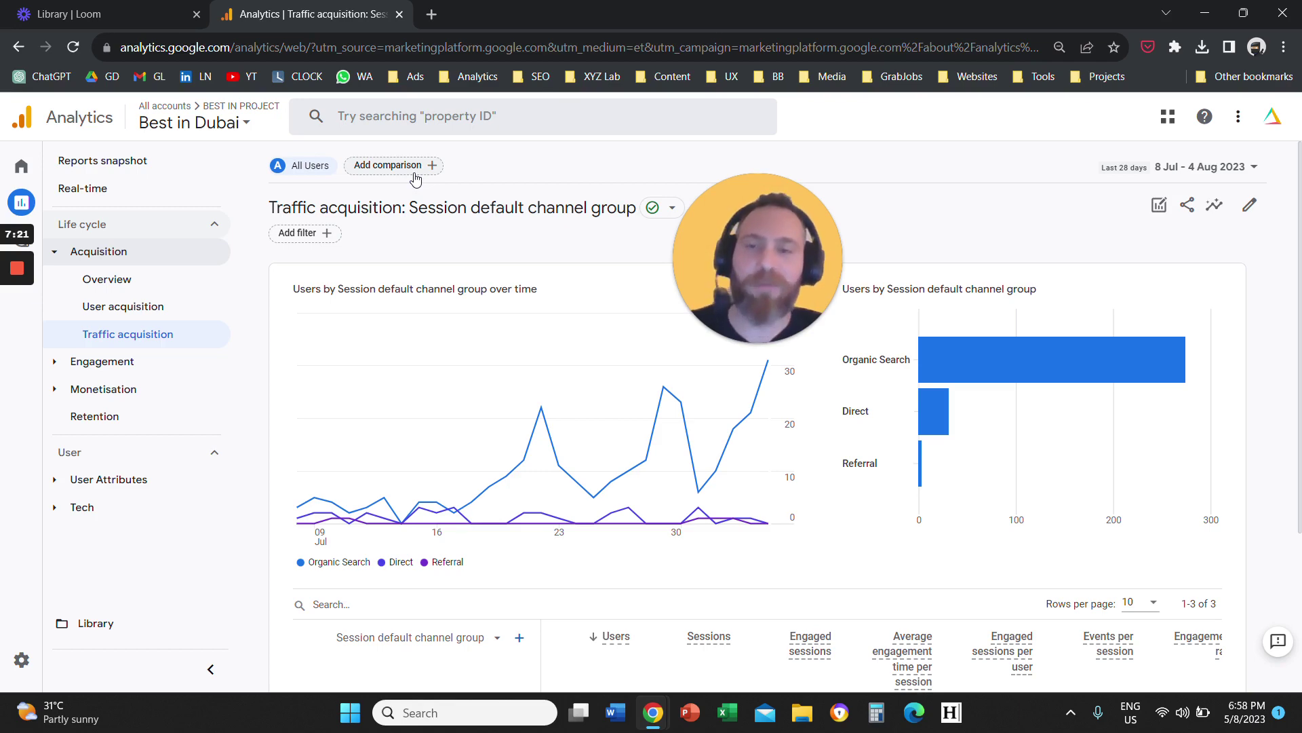
scroll(464, 245, down, 4)
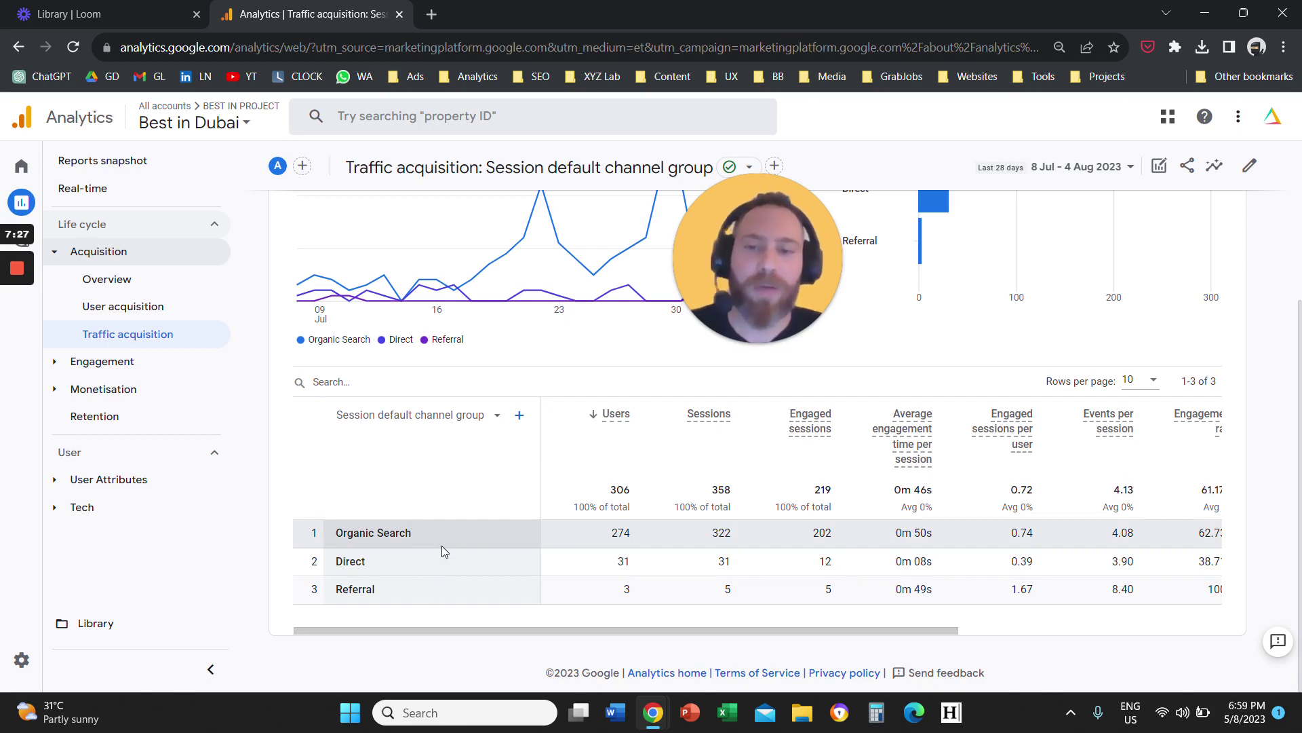
scroll(442, 545, up, 4)
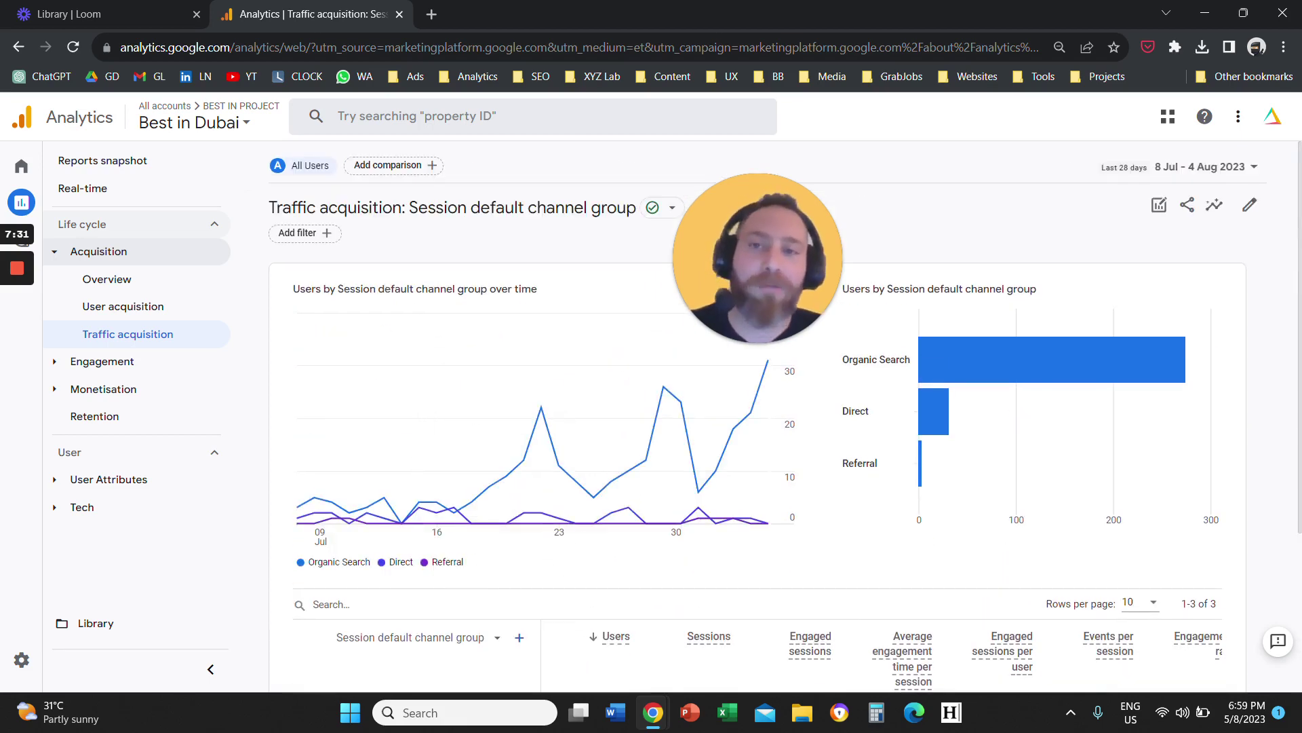
Add a comparison for Device category contains mobile alongside All Users
click(413, 165)
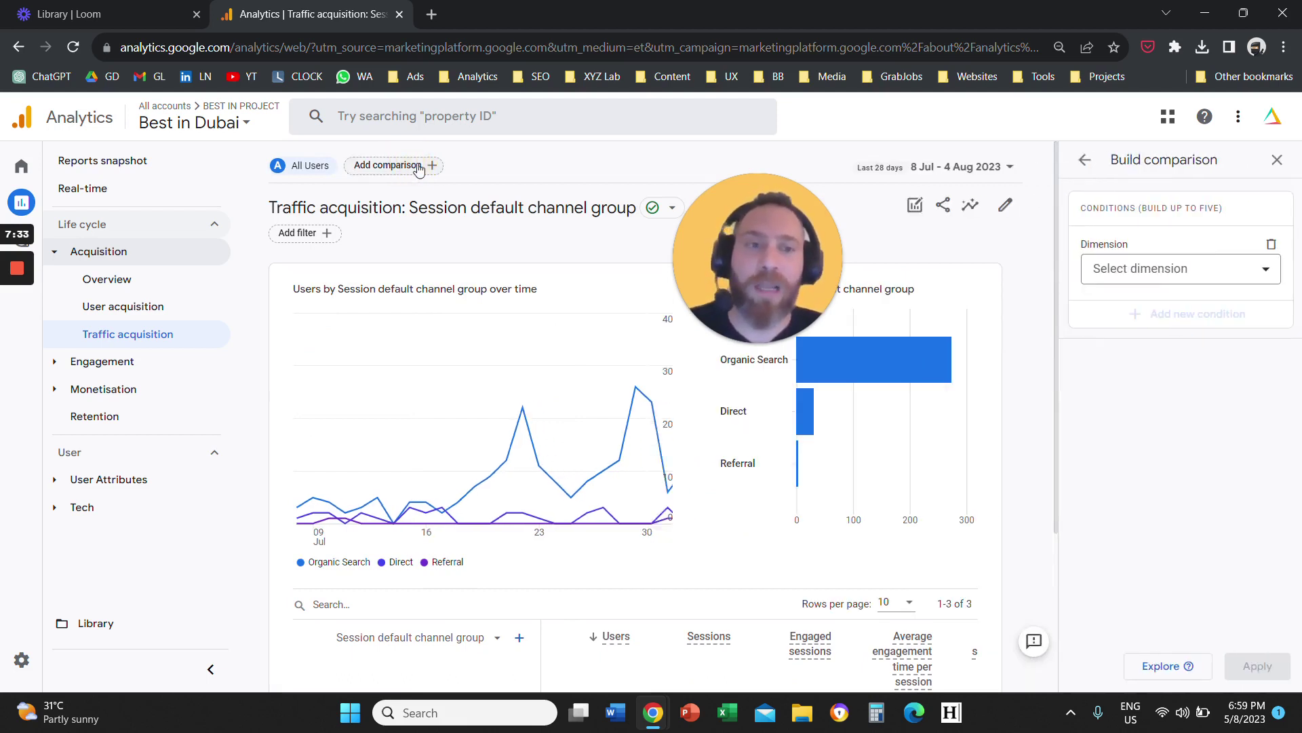
click(1195, 285)
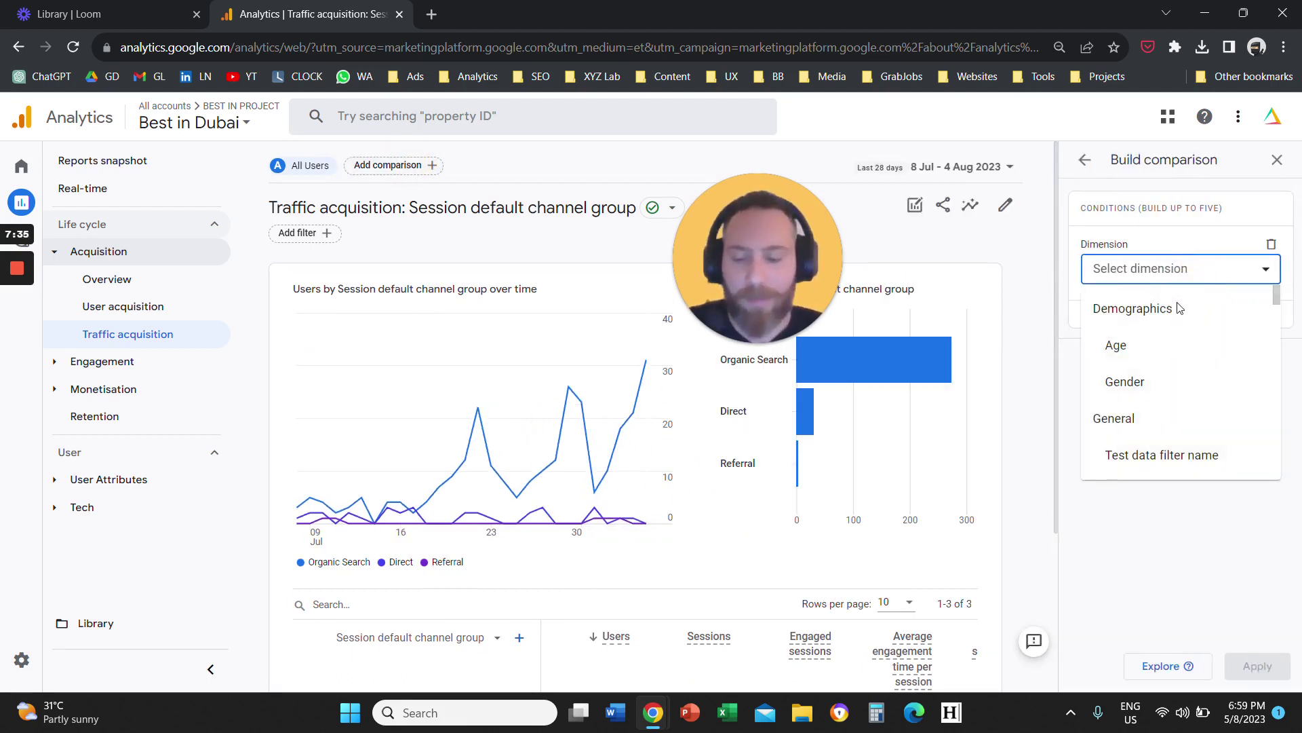
text(dei)
key(BackSpace)
text(vice)
click(1154, 343)
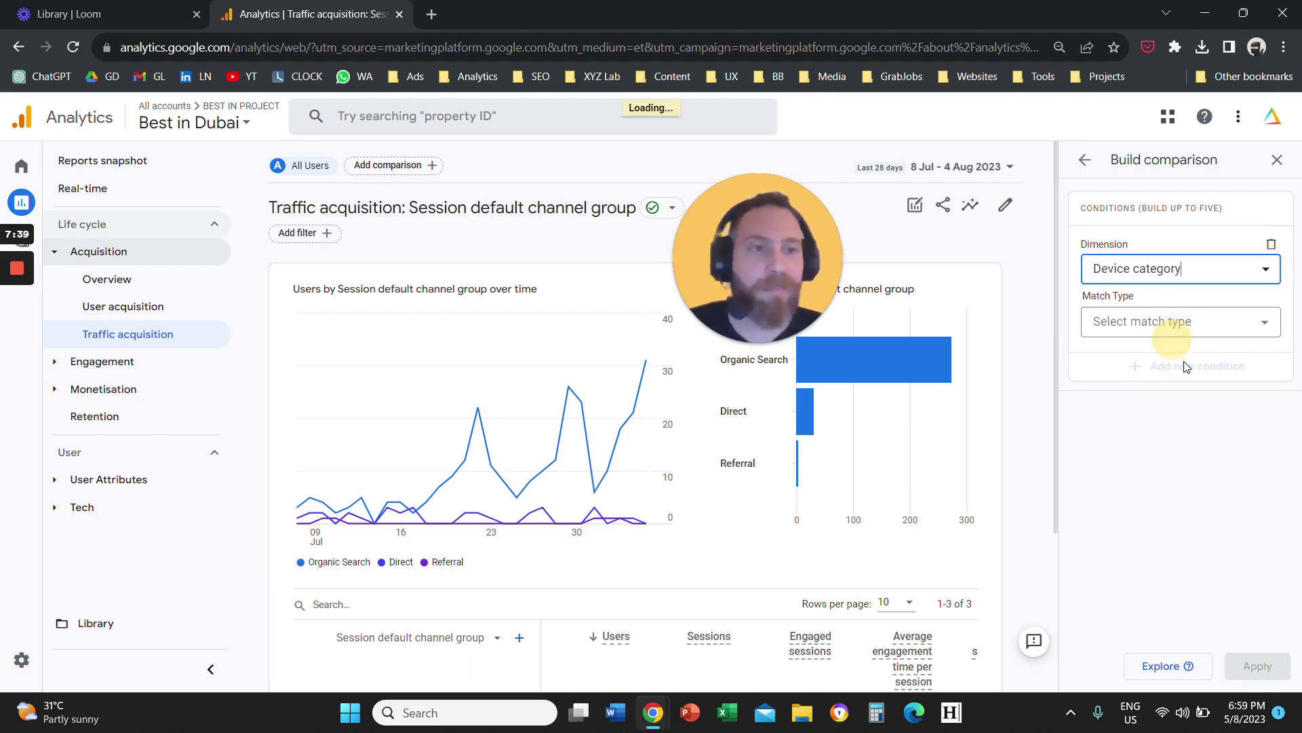
click(1145, 335)
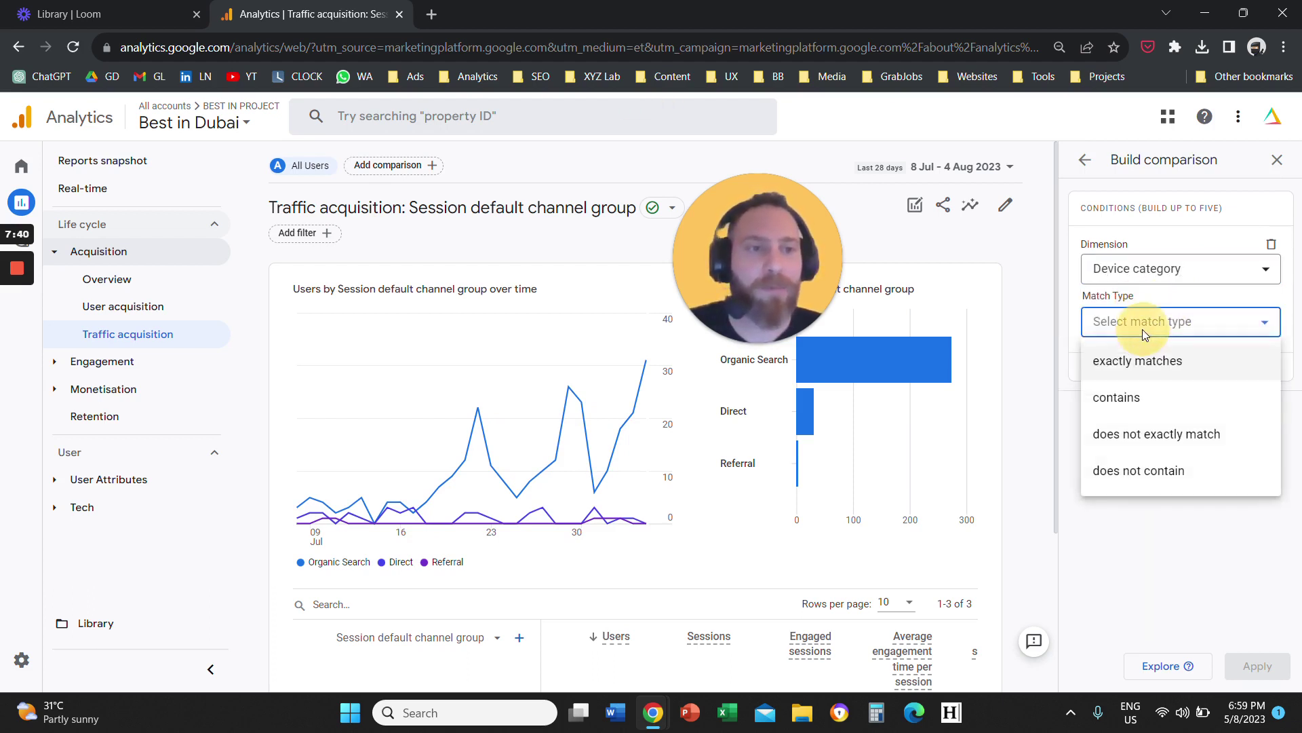
click(1163, 398)
click(1180, 374)
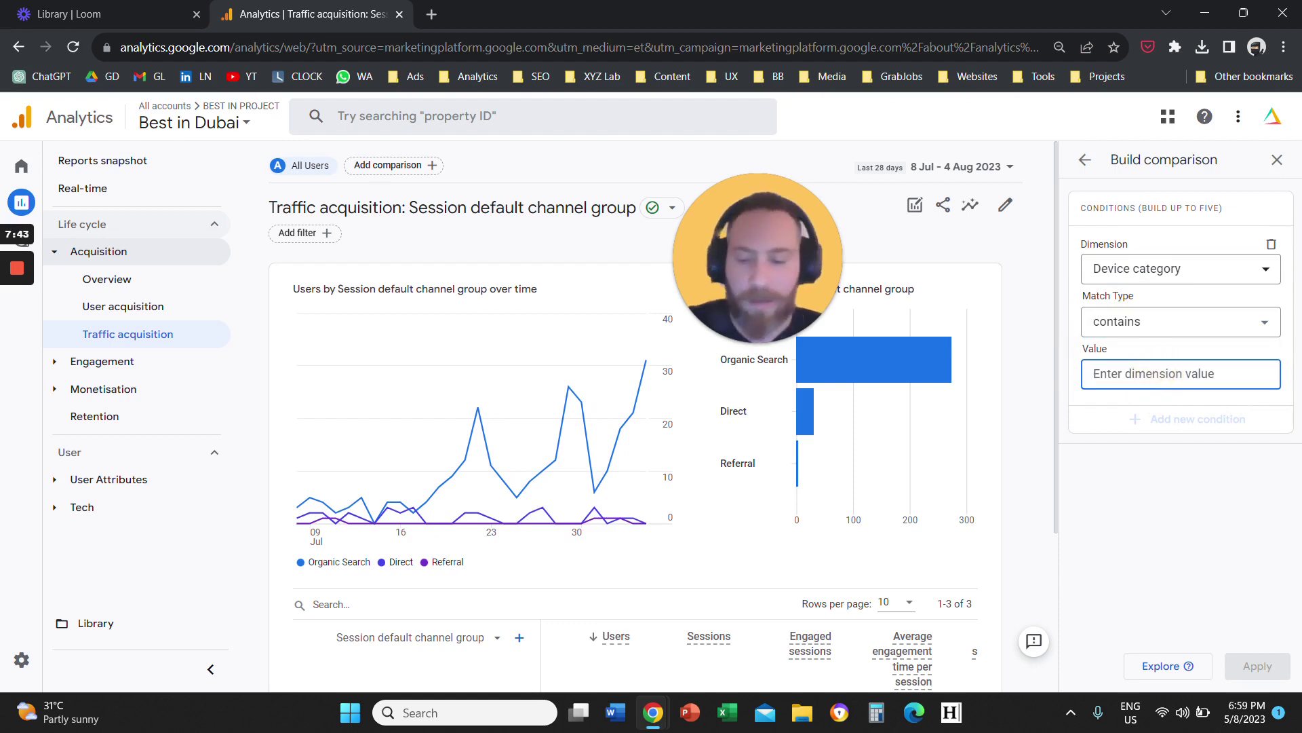
text(mobile)
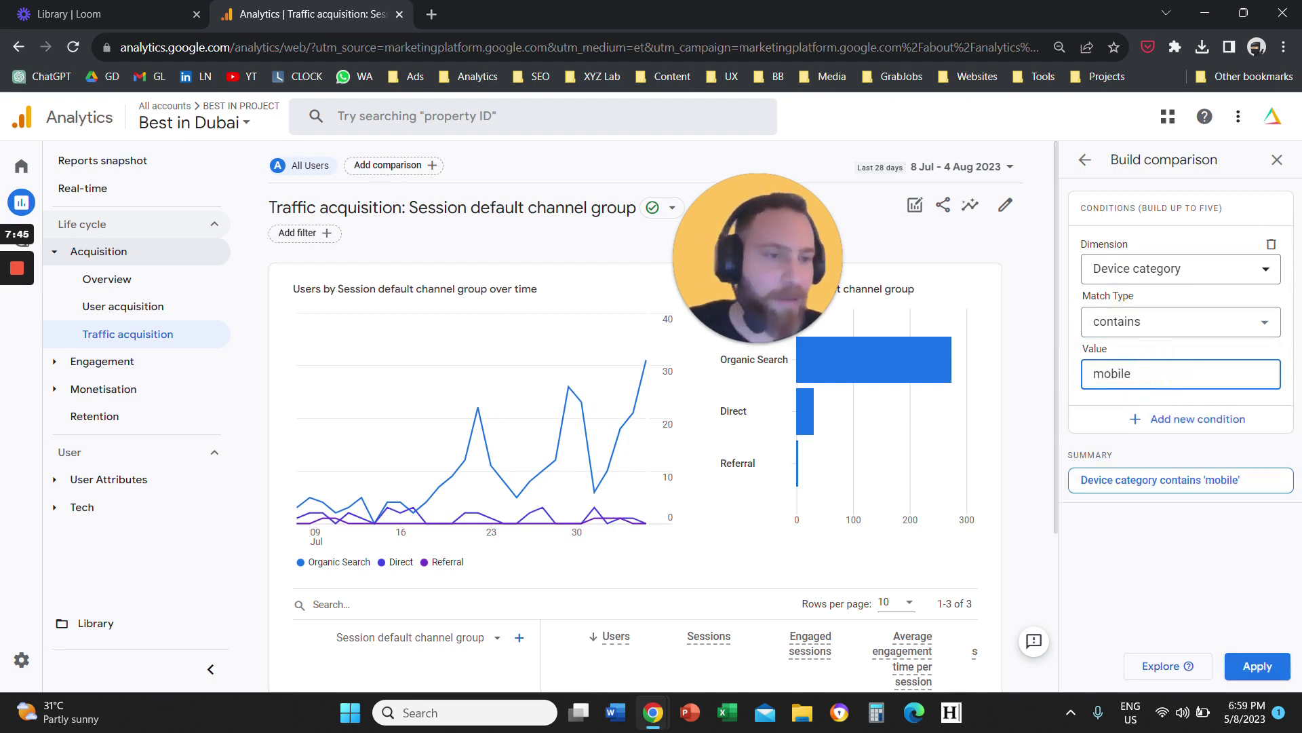
click(1258, 667)
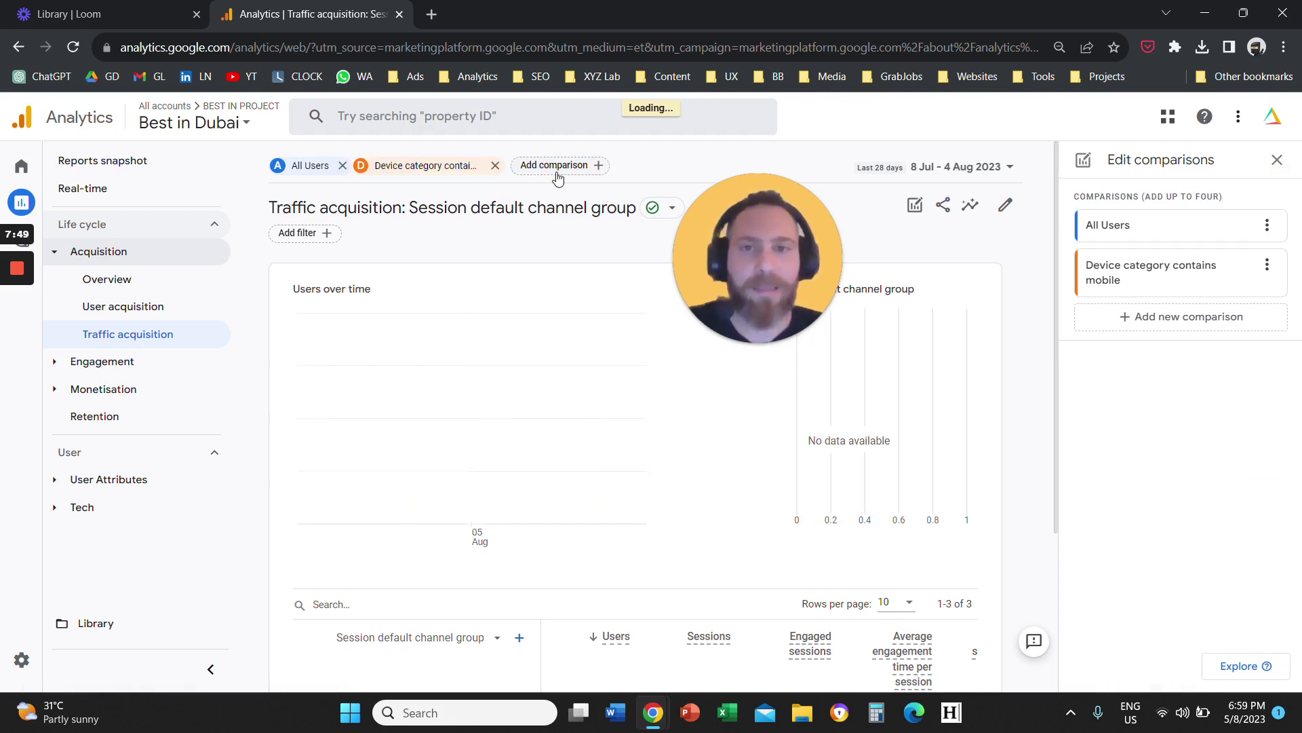
Add a second comparison for Device category contains desktop
click(556, 170)
click(1225, 269)
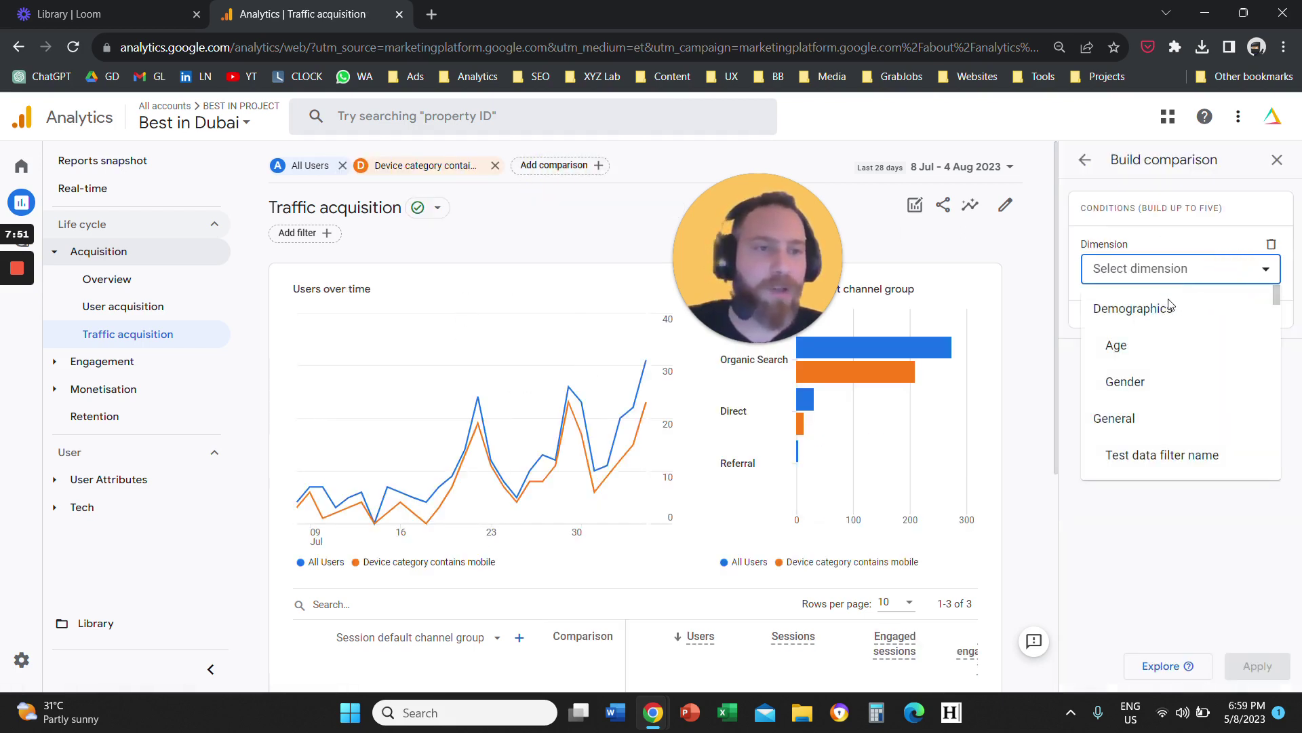
text(device)
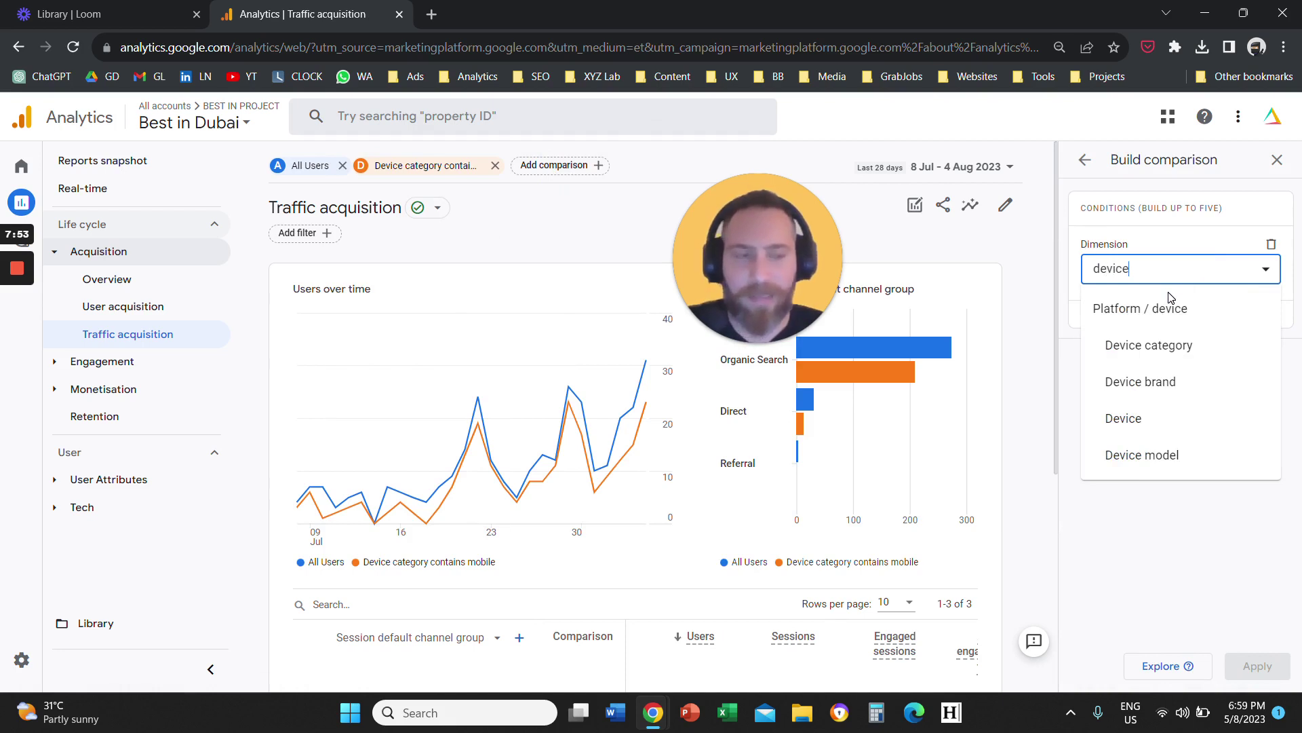
click(1182, 345)
click(1184, 326)
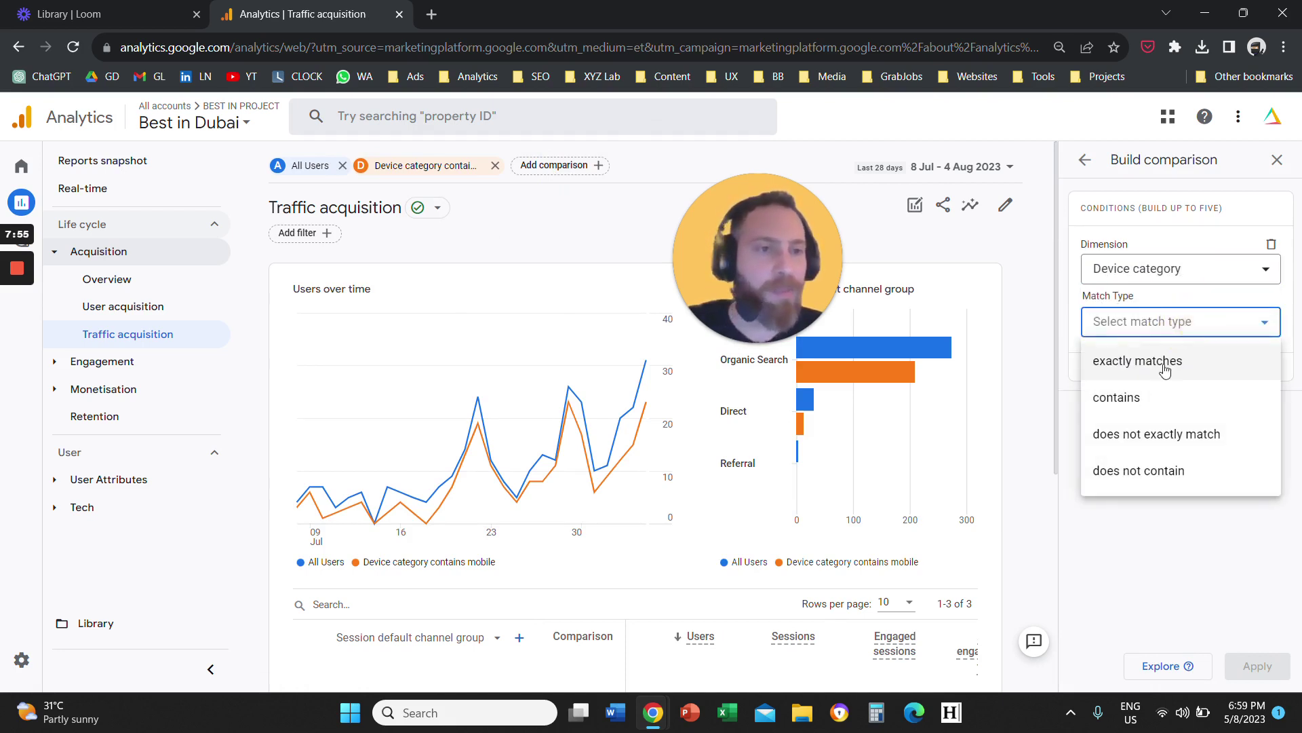
click(1159, 405)
click(1140, 377)
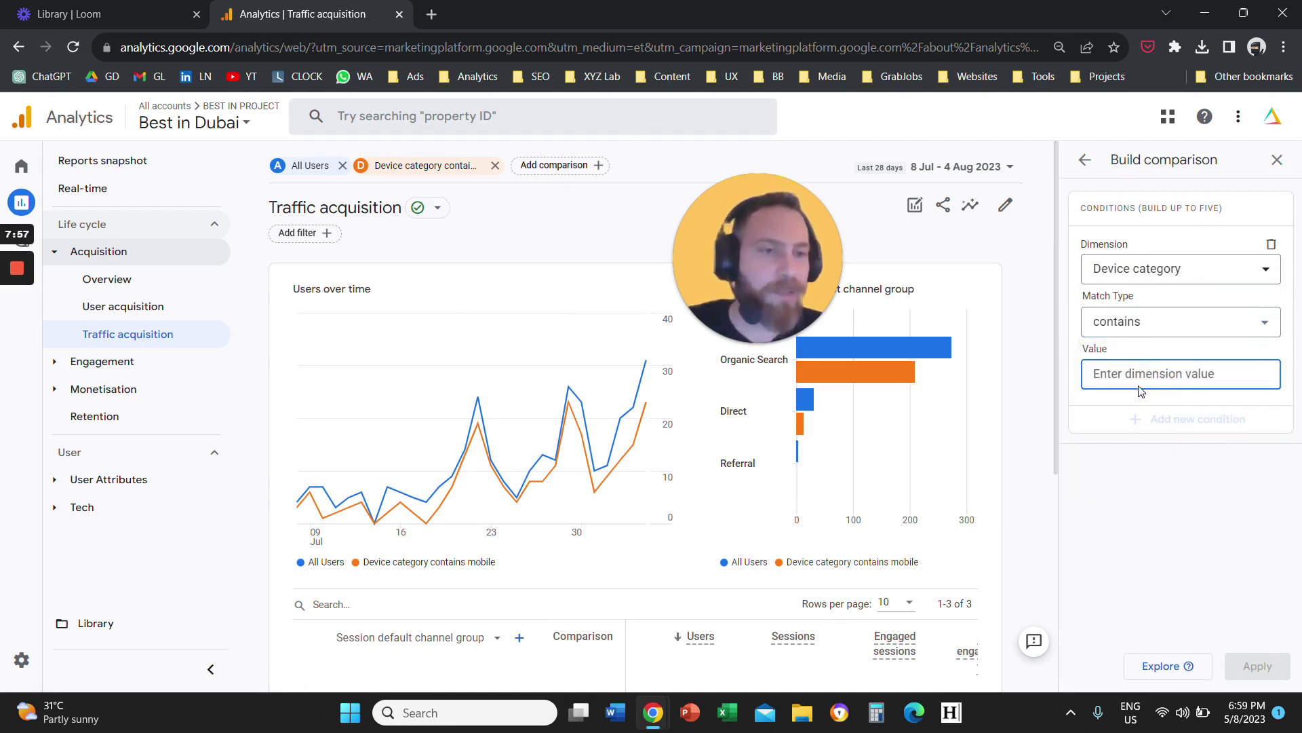
text(desktop)
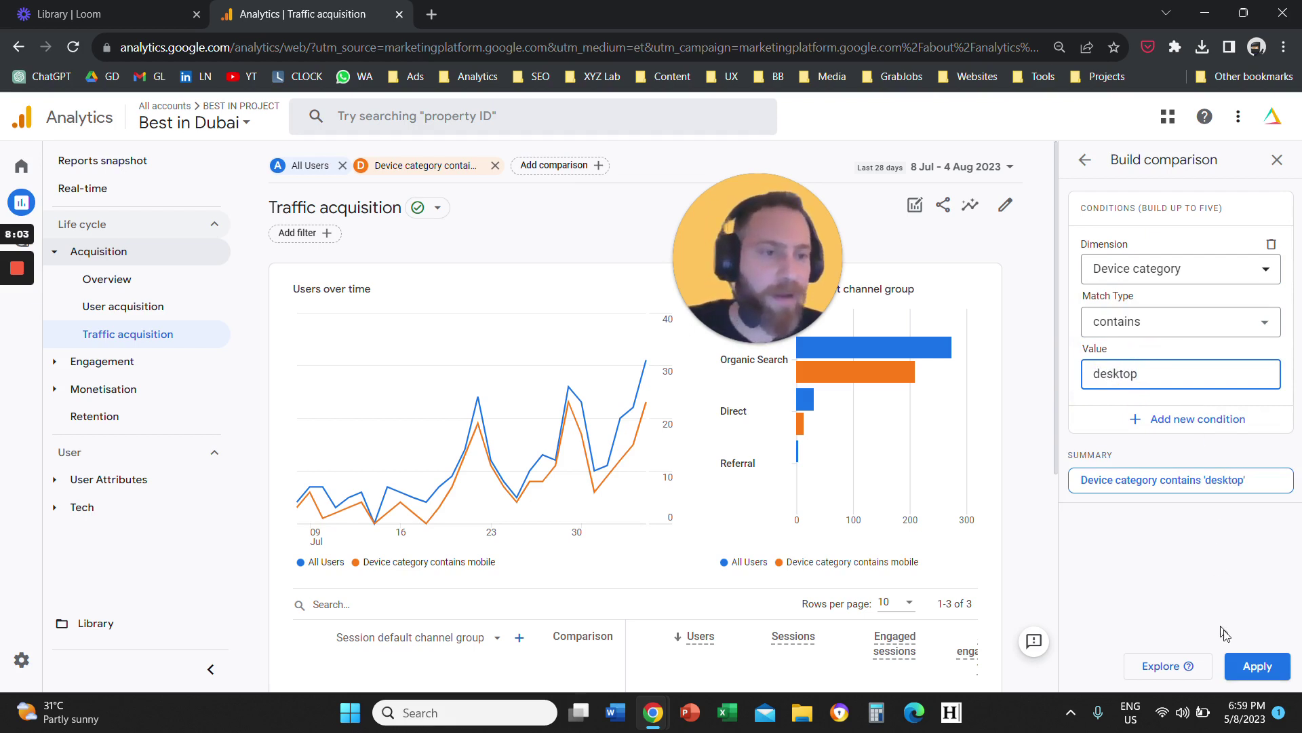
click(1257, 667)
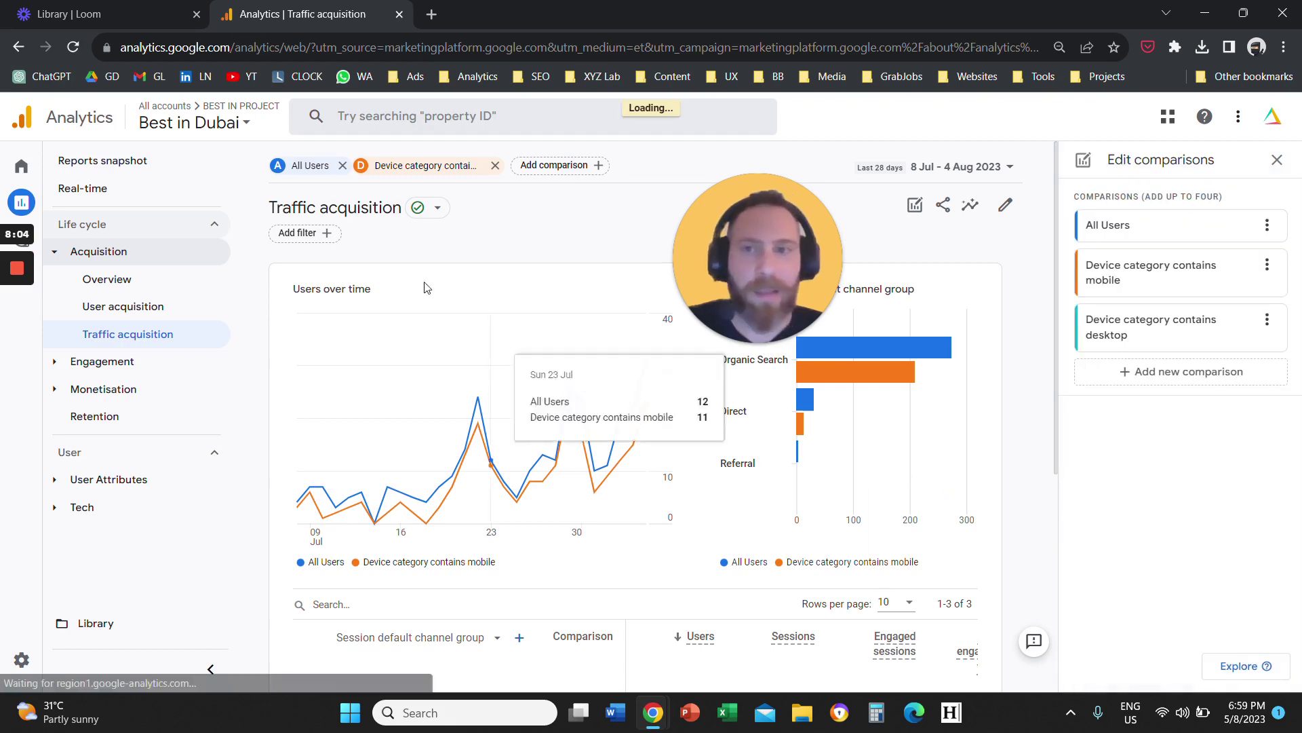
Remove the comparison chips one by one, leaving the report on All Users only
click(342, 166)
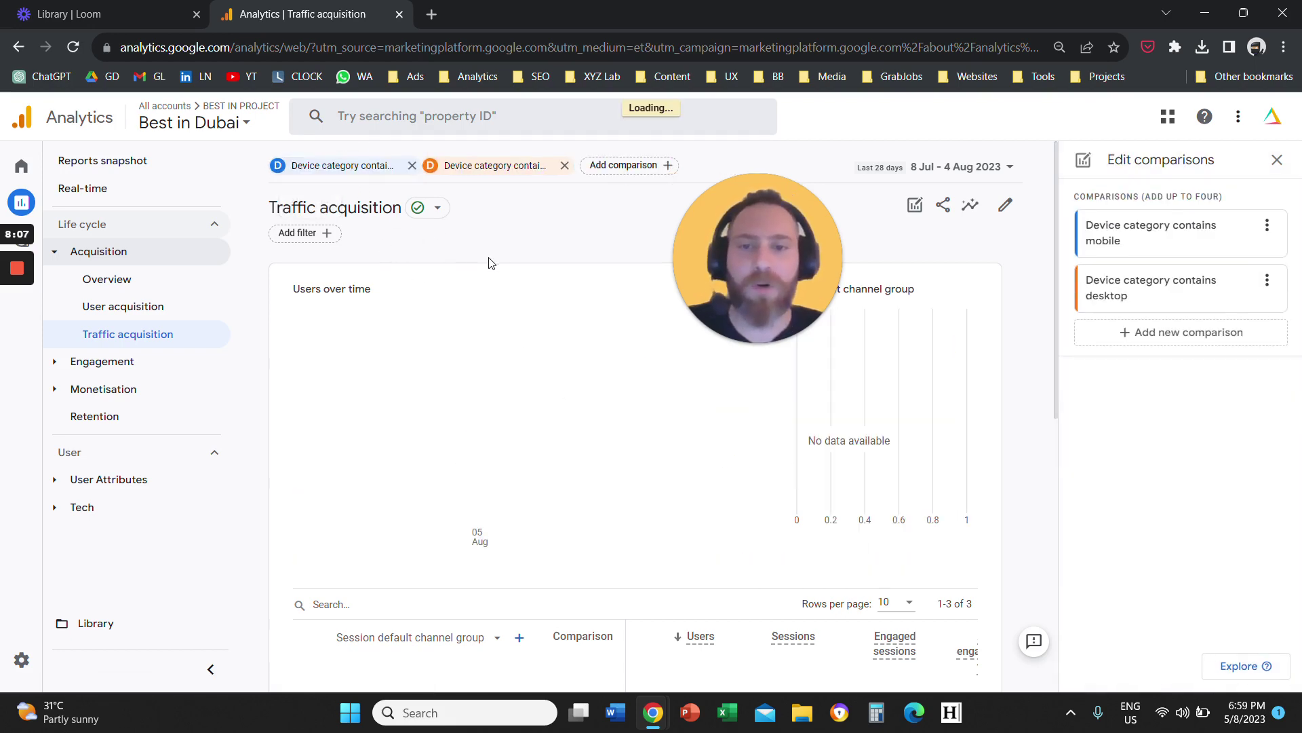
scroll(490, 287, down, 6)
scroll(518, 403, up, 6)
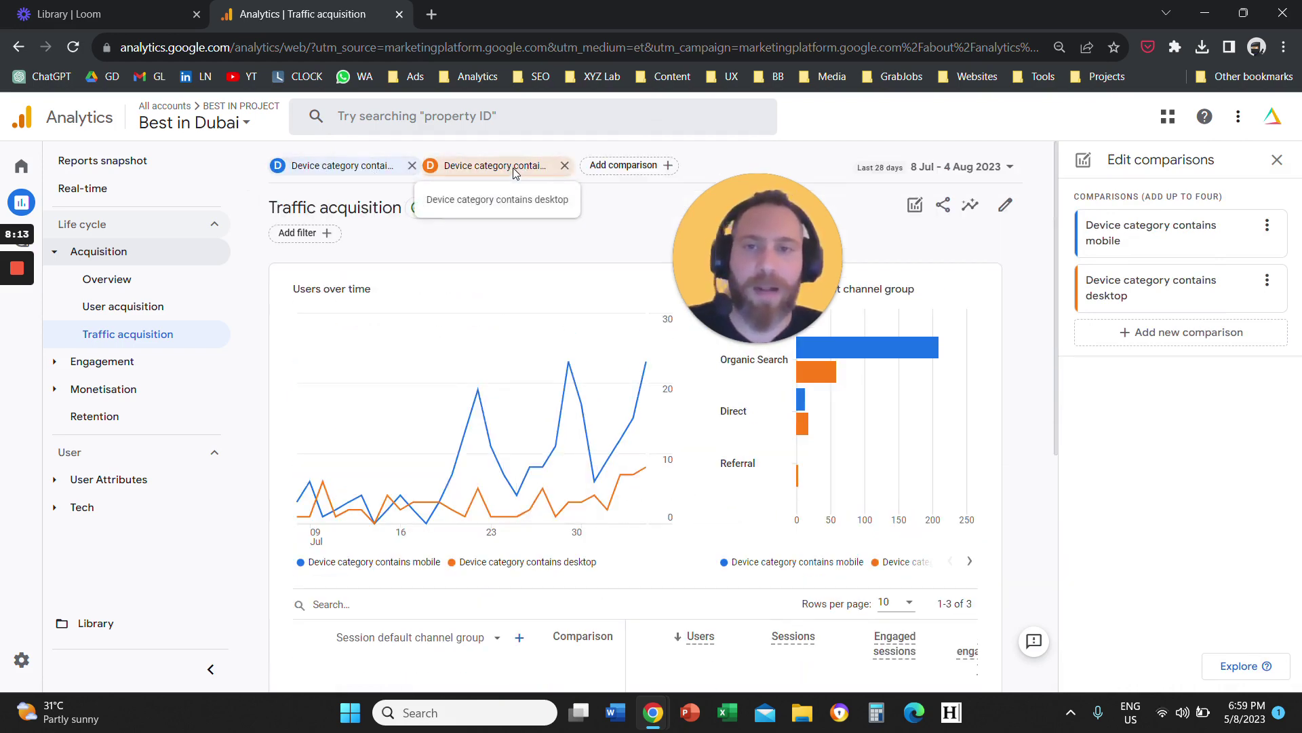
scroll(601, 471, down, 5)
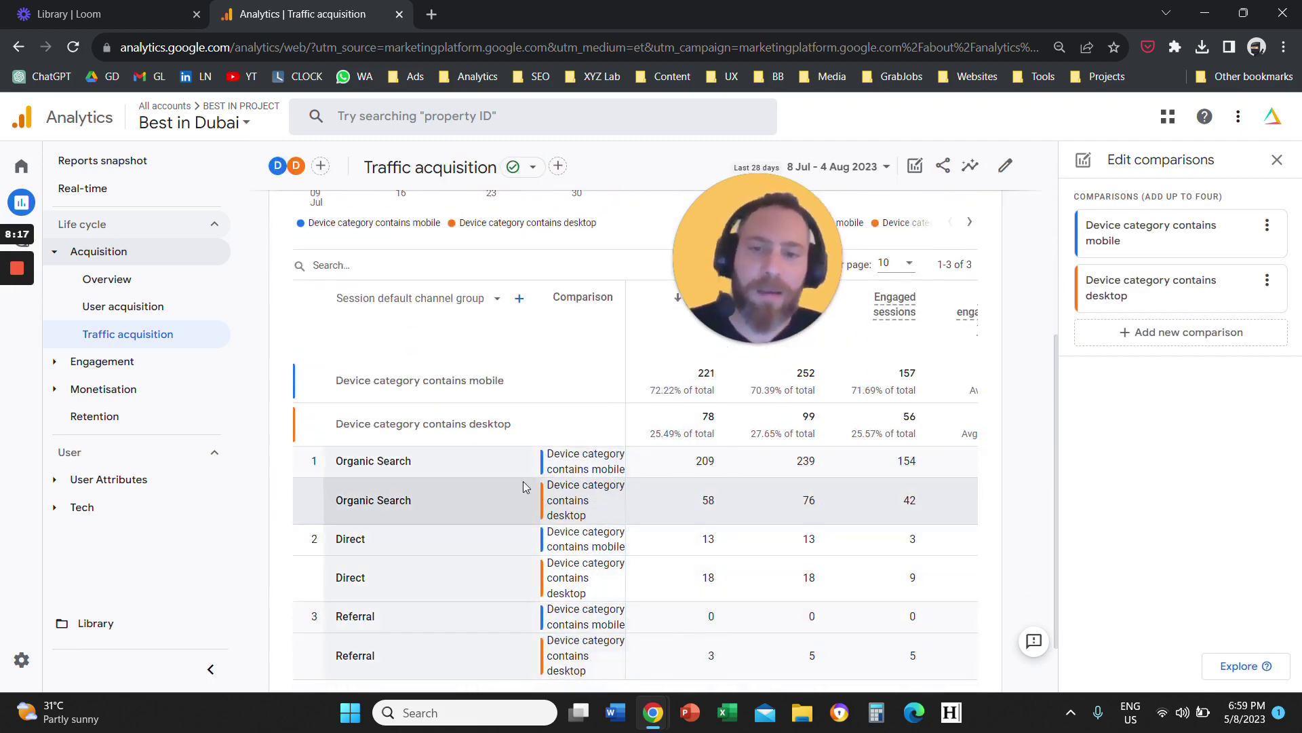
scroll(504, 487, up, 5)
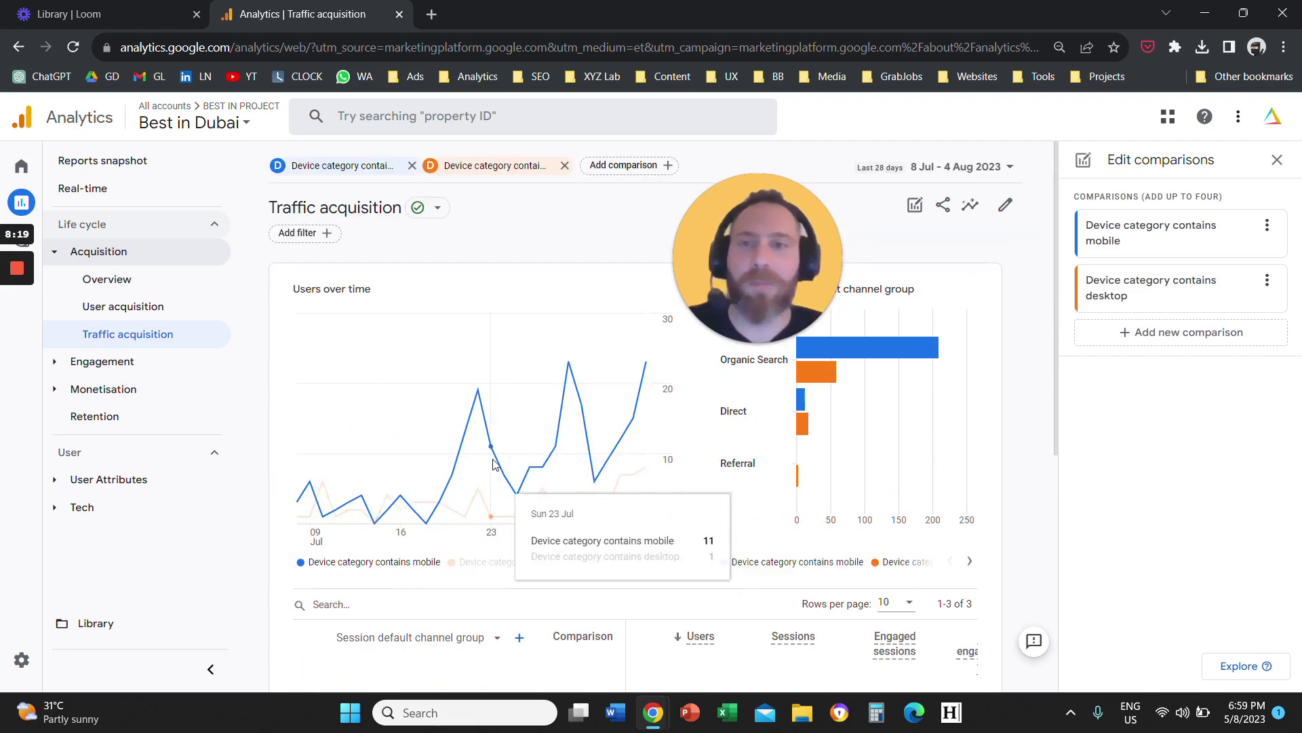
click(411, 166)
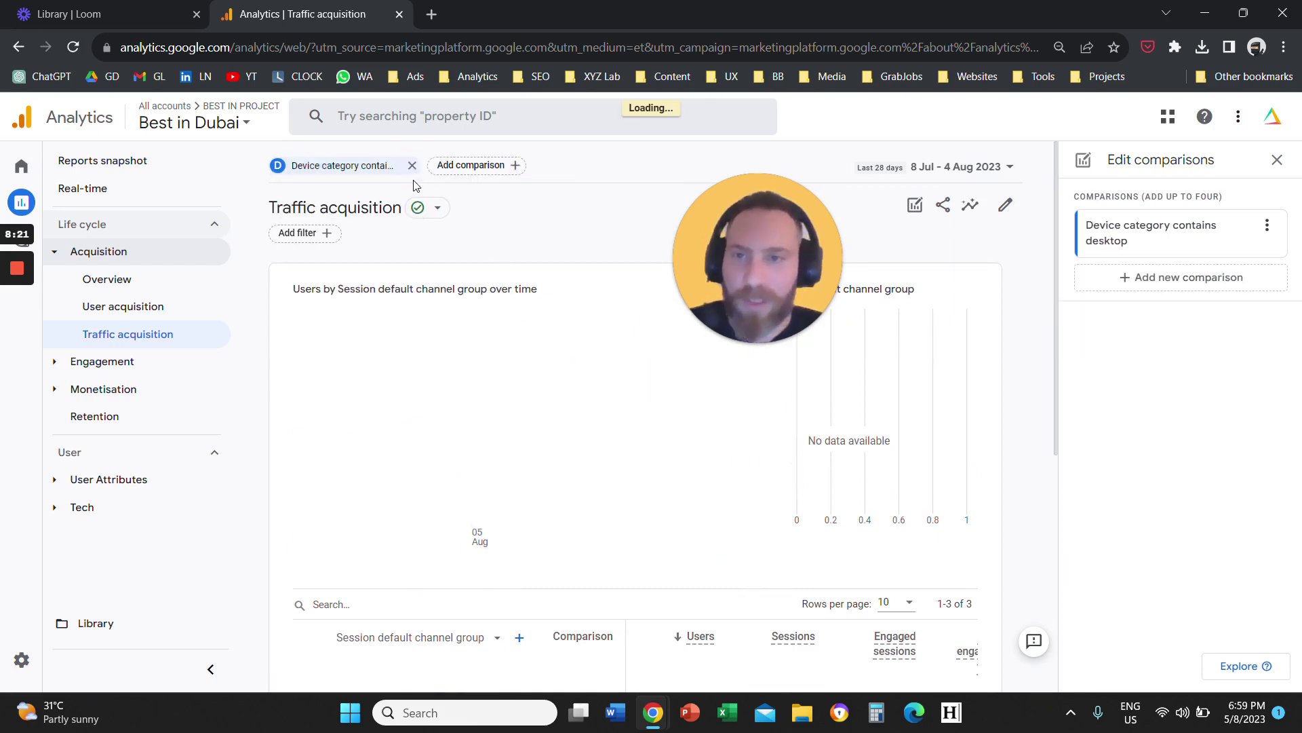
click(412, 166)
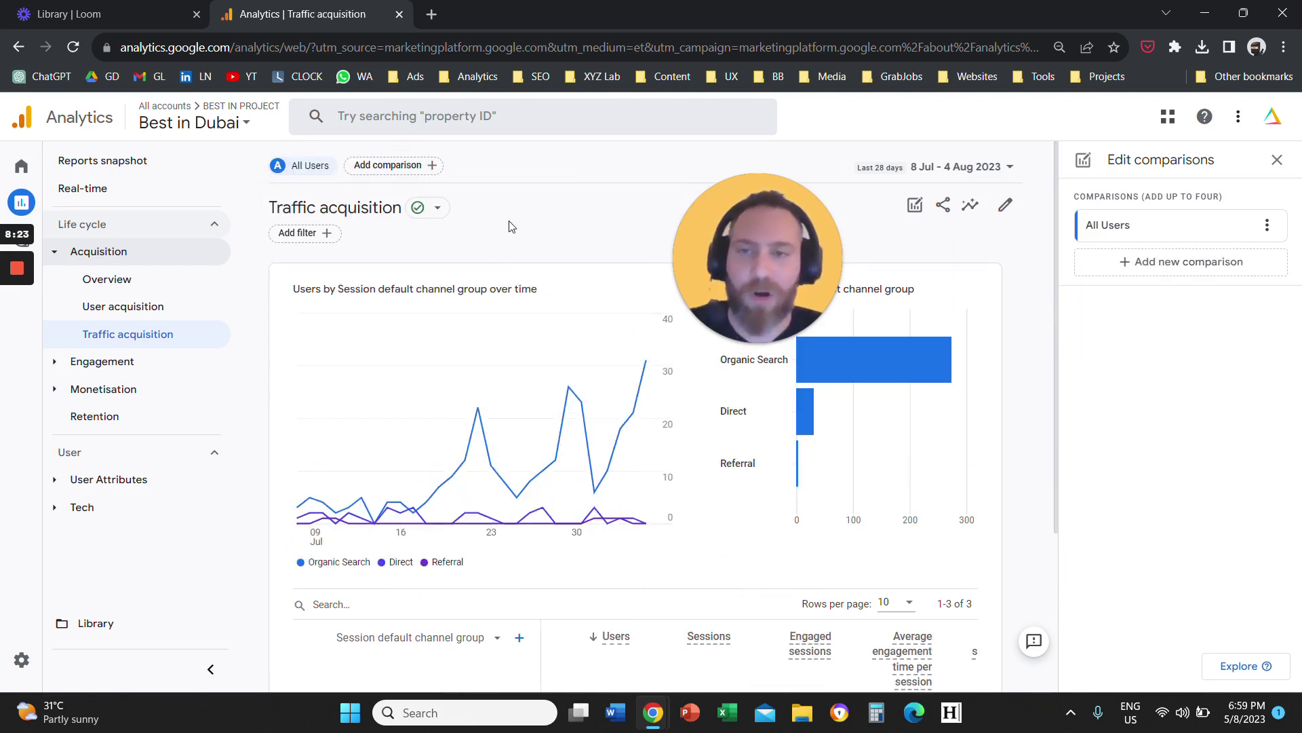
Close comparisons, regroup the table by Session medium then Session source/medium, and clear the 'organic' search
click(1278, 160)
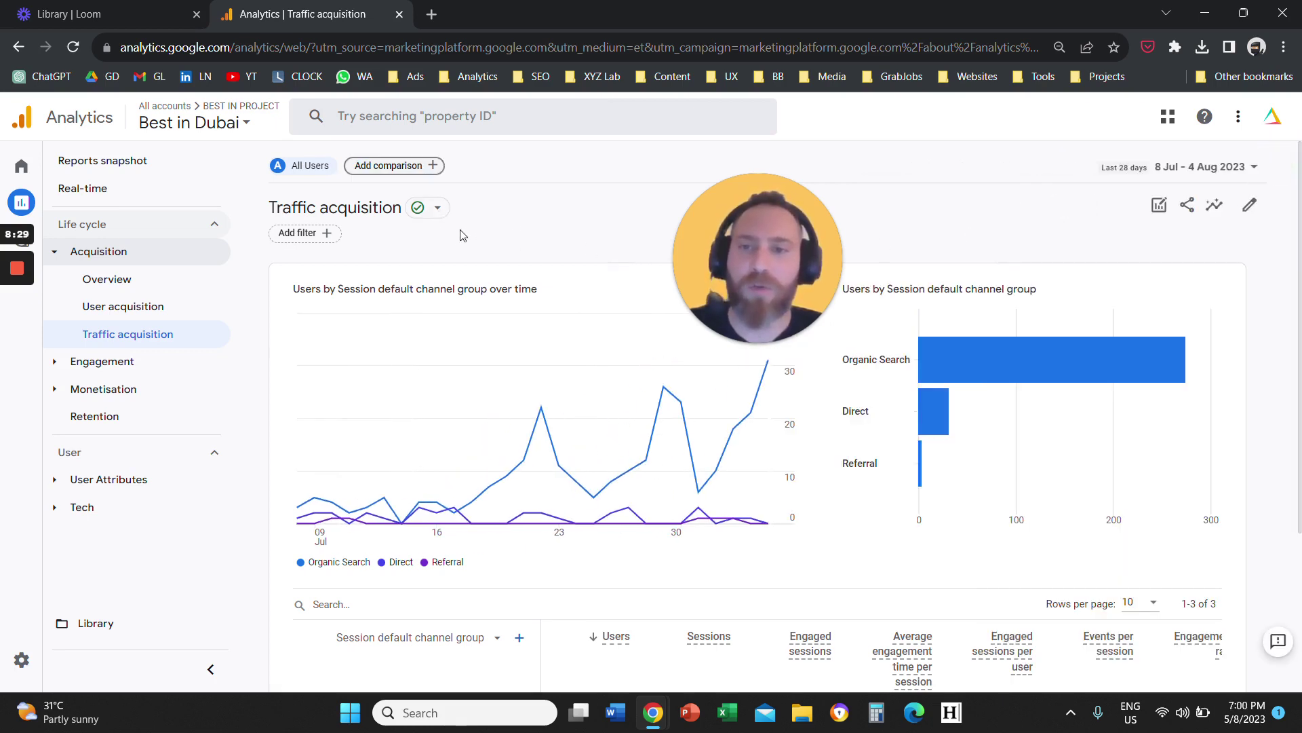
mouse_move(445, 428)
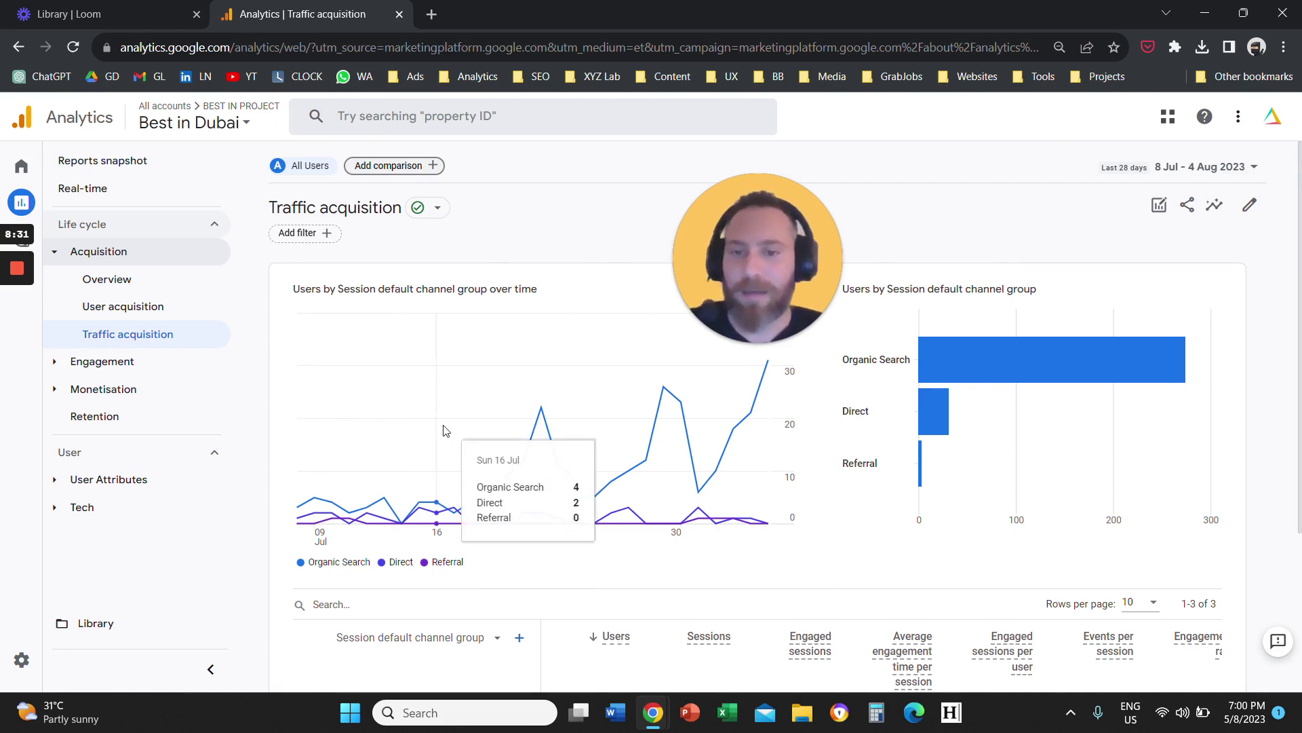
scroll(448, 441, down, 3)
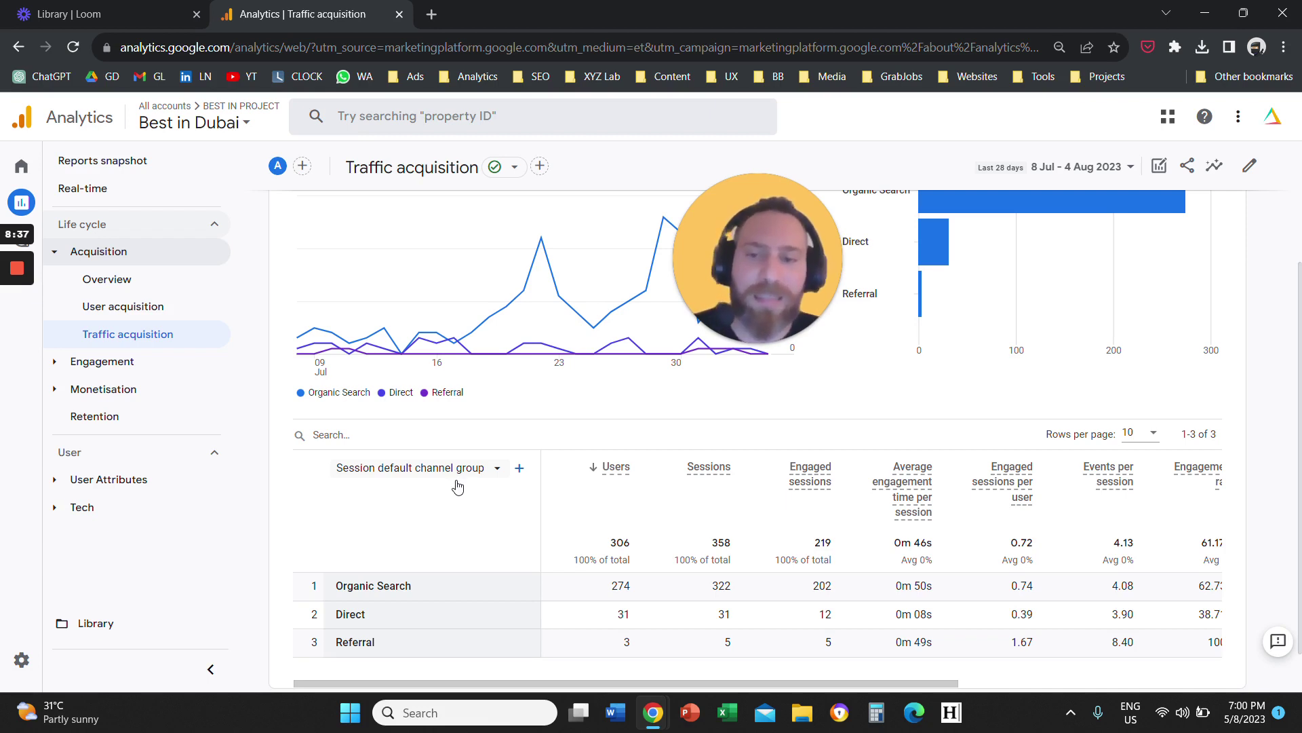
click(457, 483)
click(425, 272)
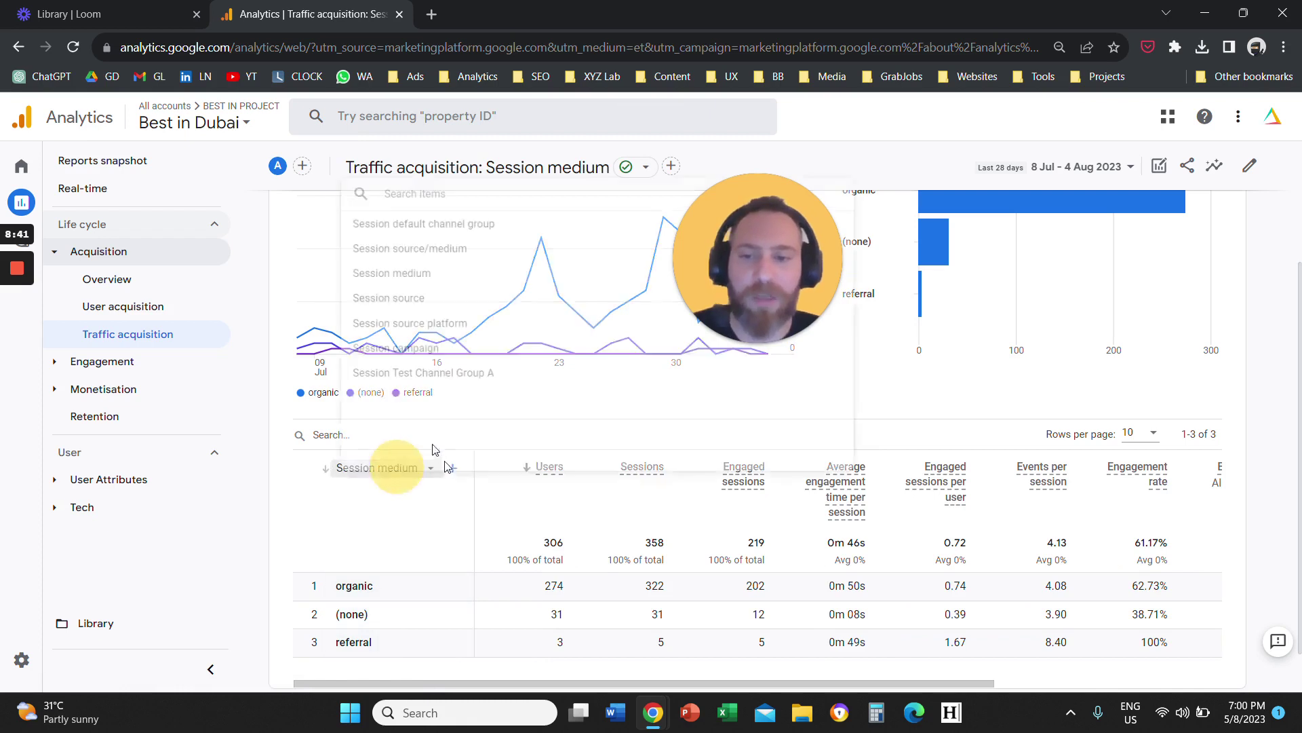
click(424, 248)
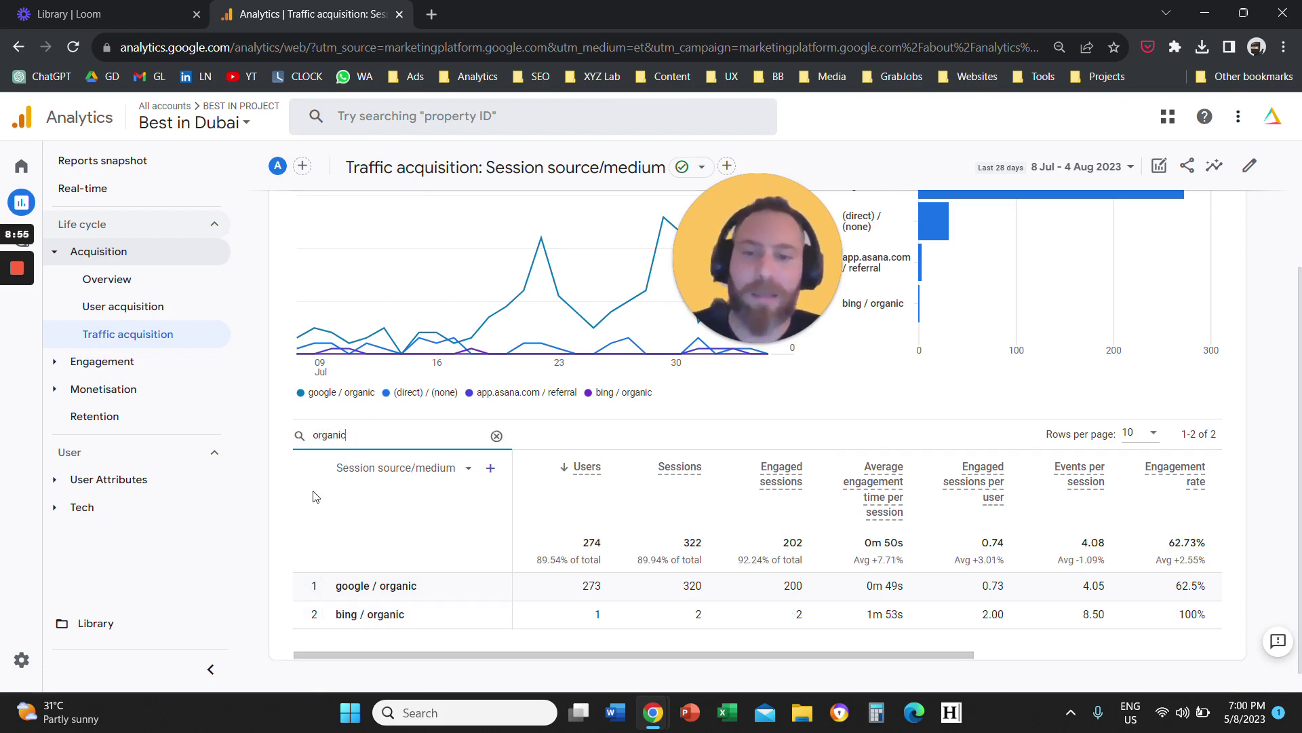
click(497, 436)
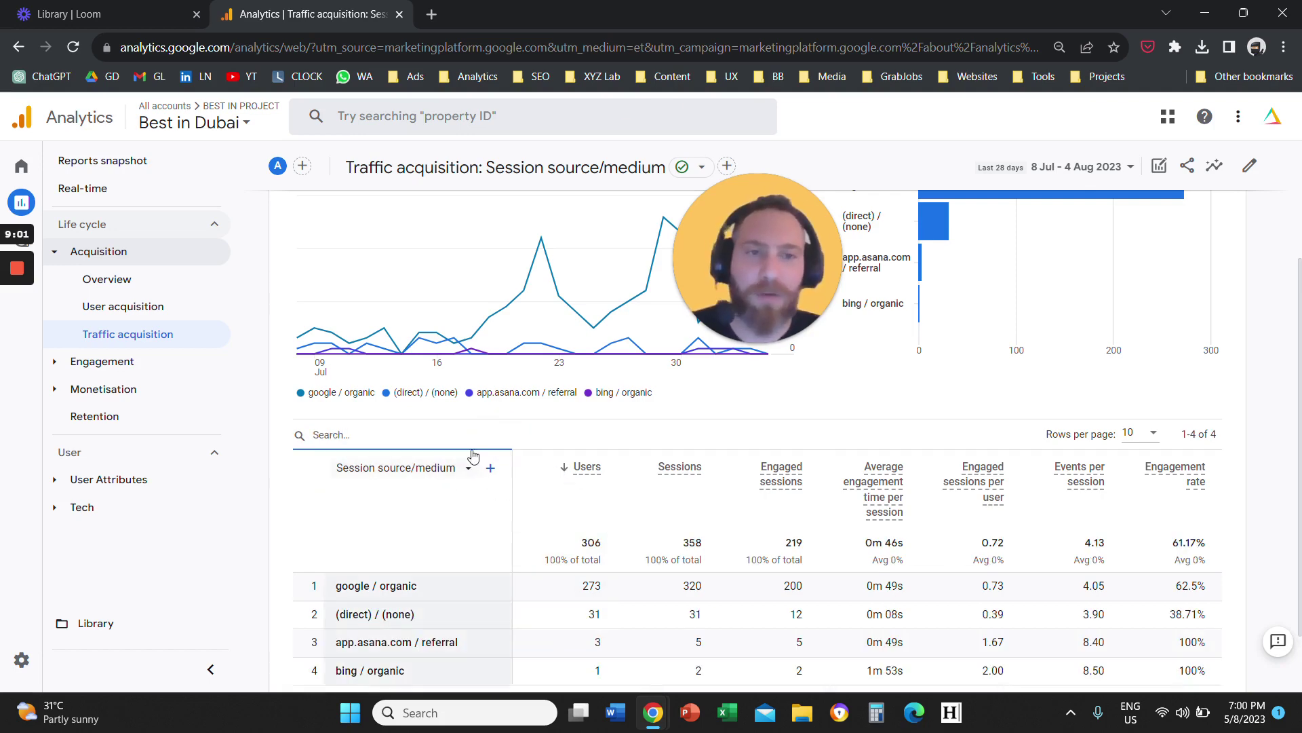
Toggle the date range's preceding-period comparison on and off, leaving the range unchanged
scroll(467, 461, up, 3)
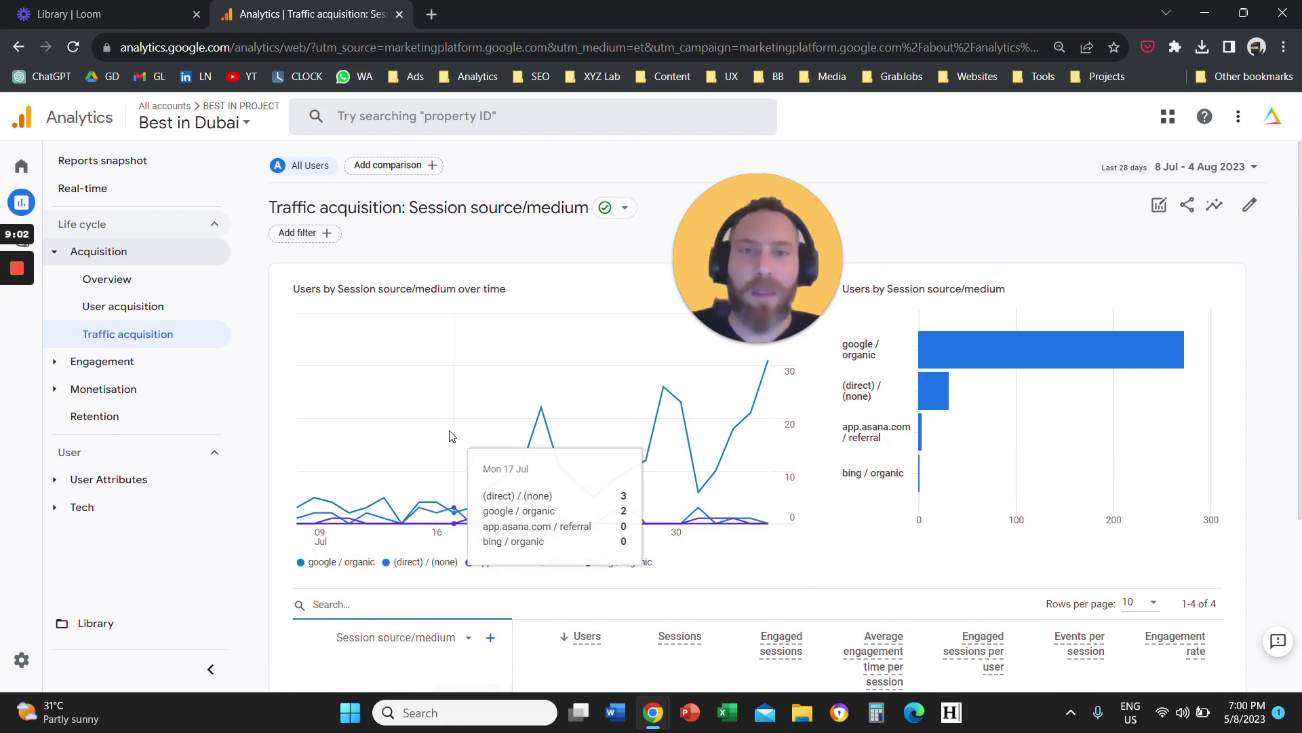
click(1242, 169)
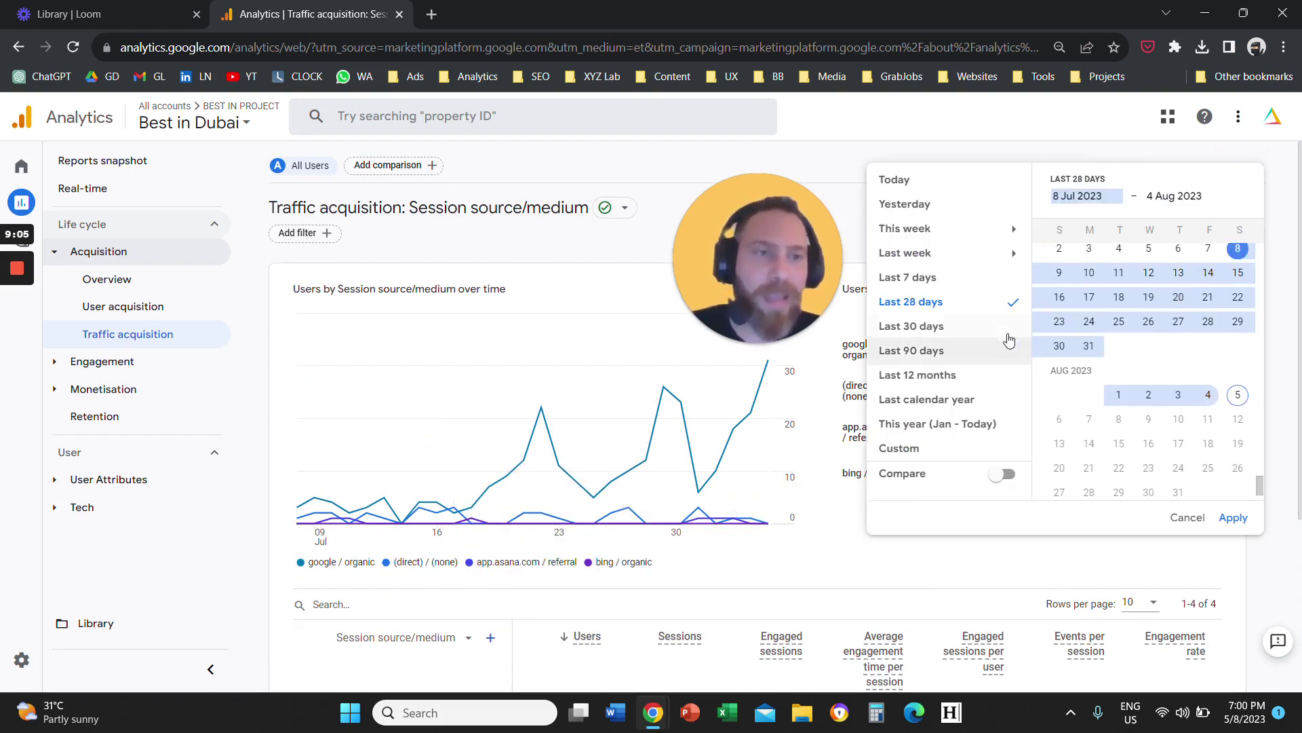
click(1002, 473)
click(1002, 473)
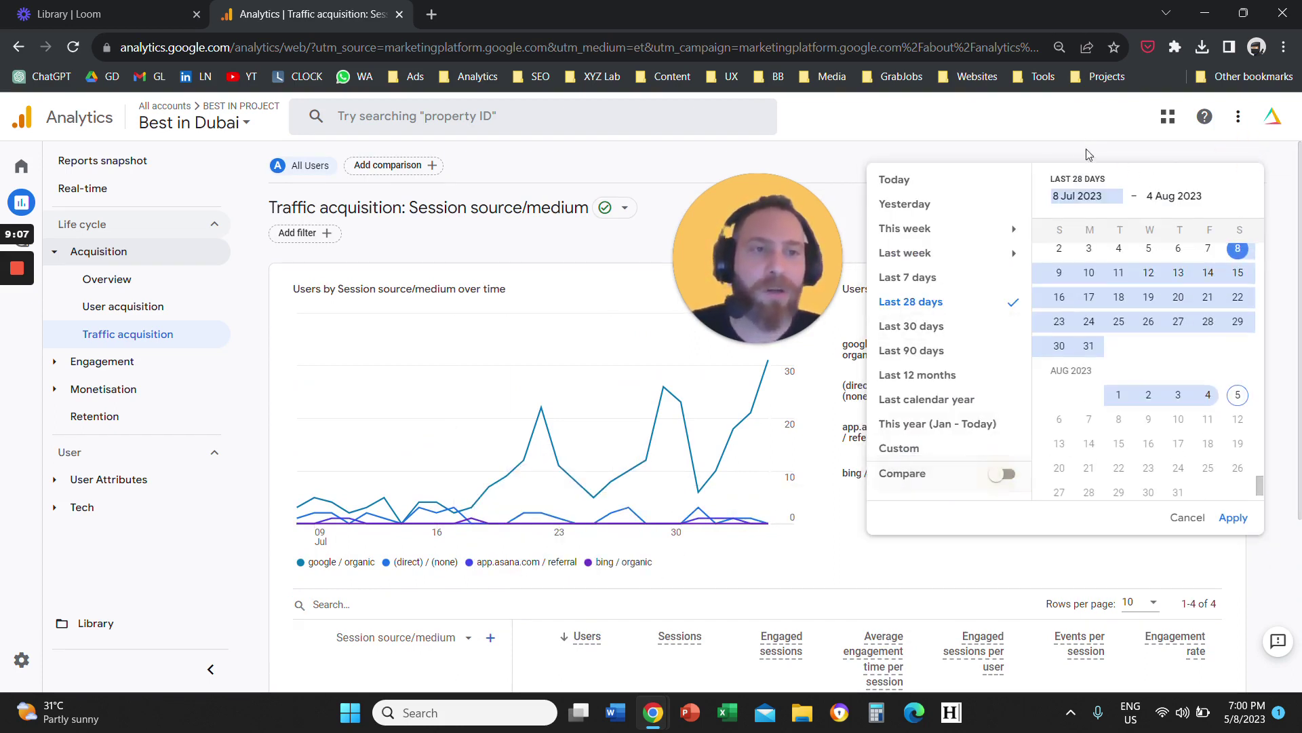
click(1087, 140)
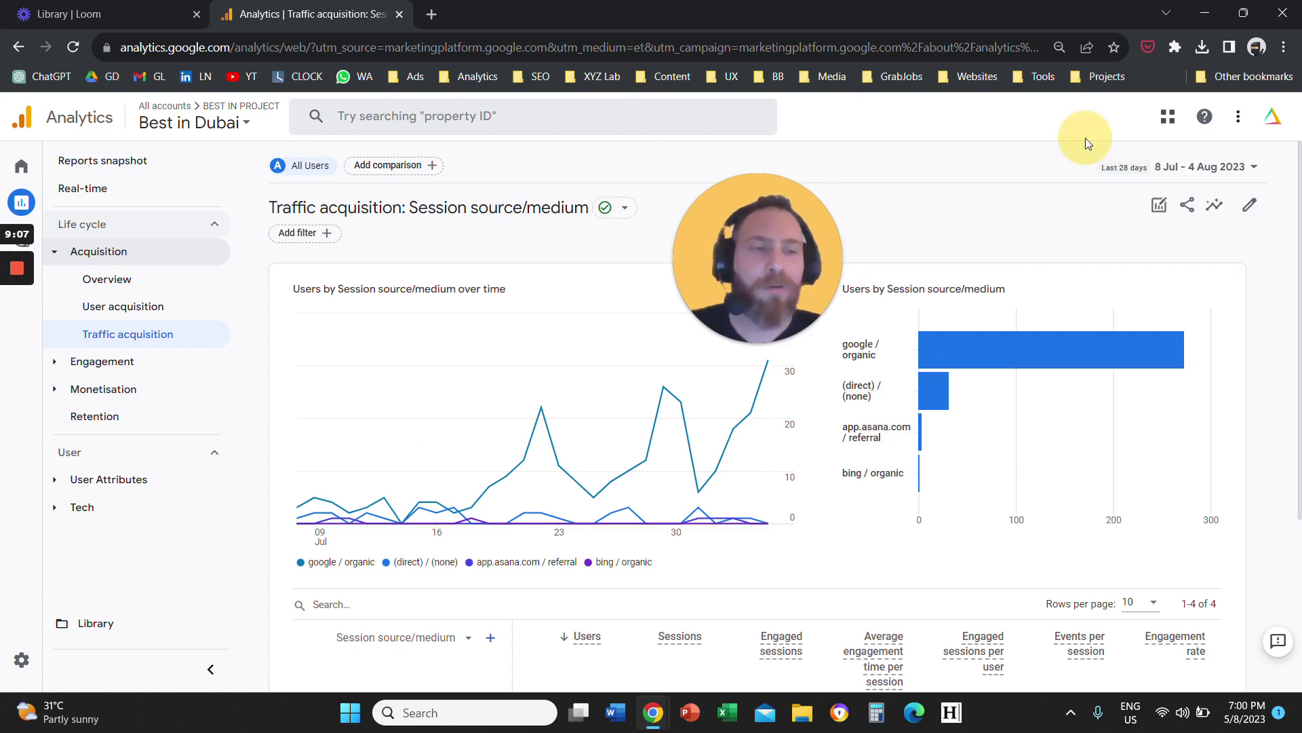
Check the Share options, then bring up the Customise report editor for Traffic acquisition
click(1188, 206)
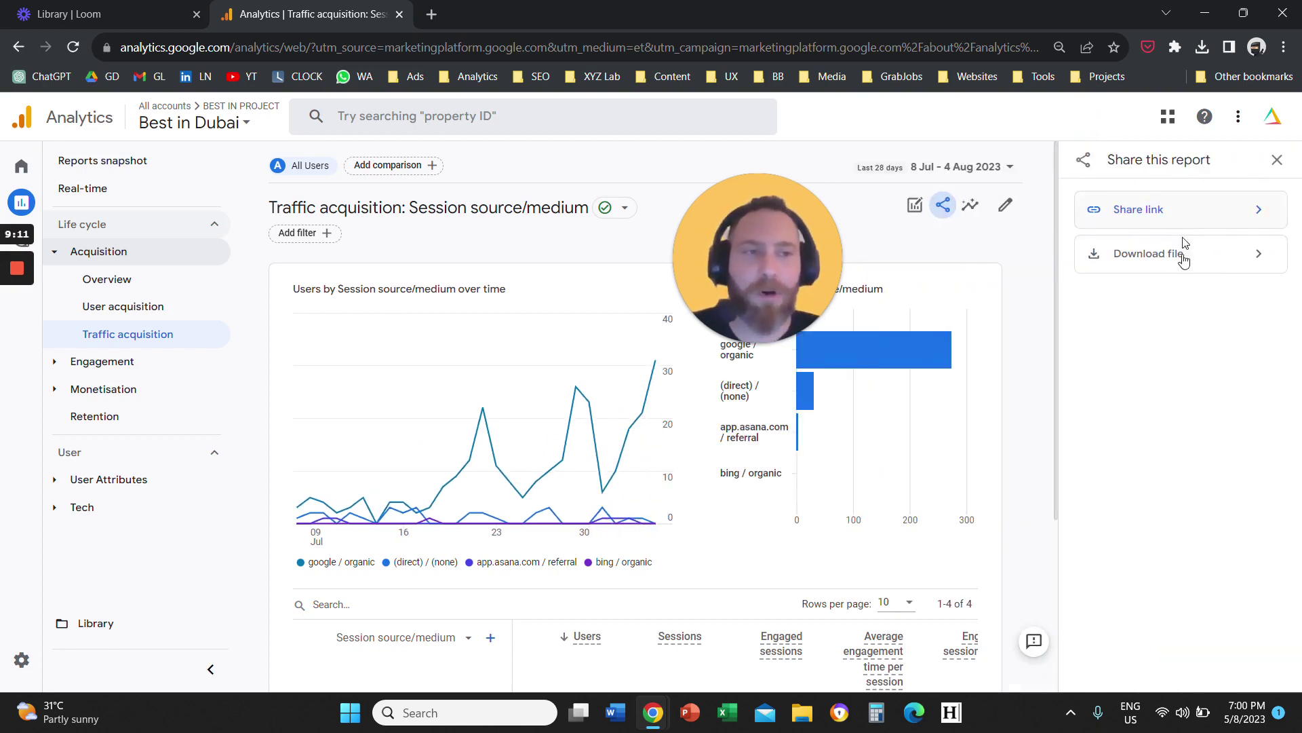
click(1275, 163)
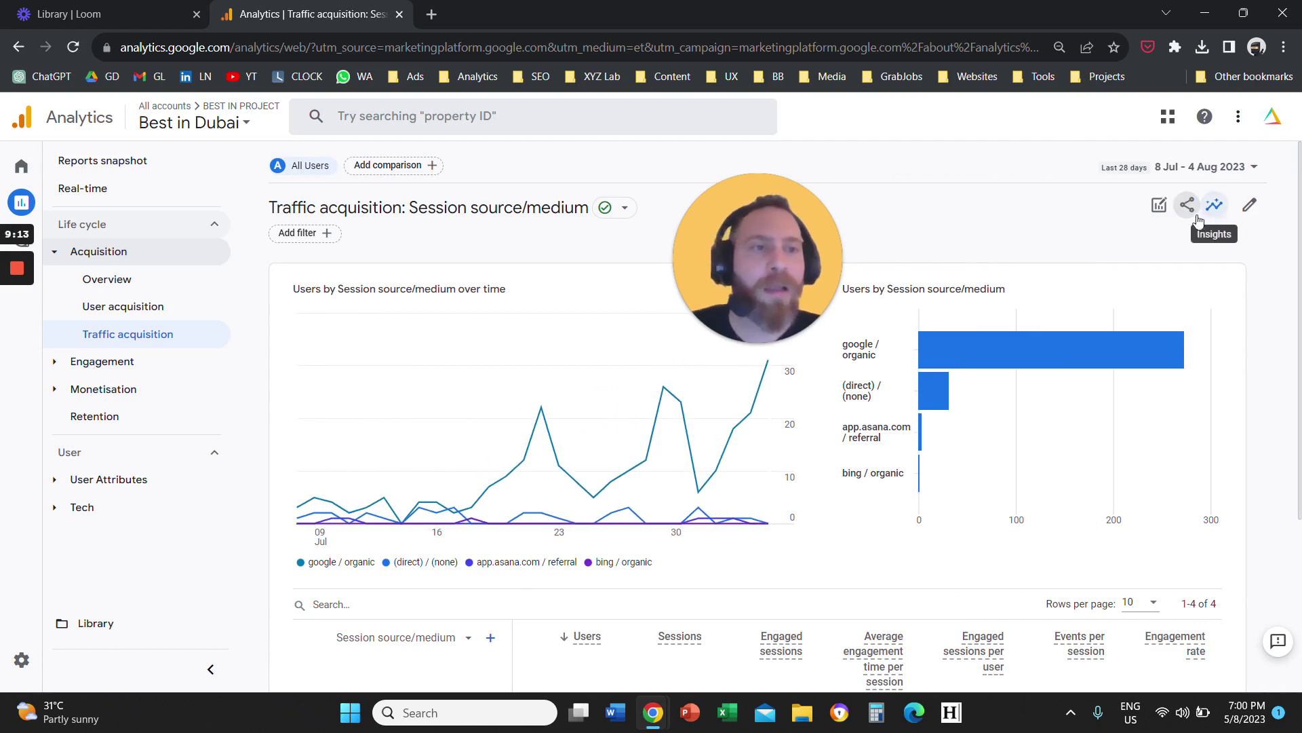
click(1250, 213)
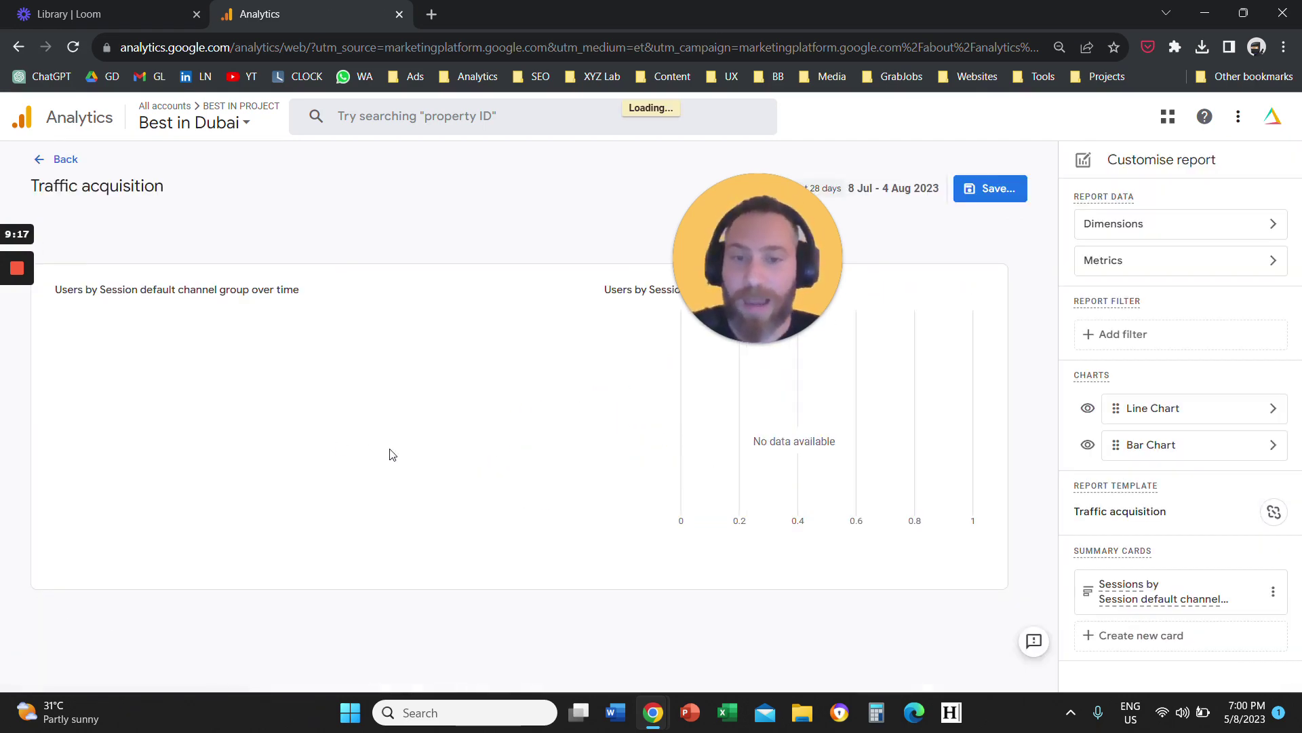
Review the report's Metrics list, then exit Customise report without changes
click(1137, 265)
scroll(1156, 509, down, 1)
scroll(1155, 528, up, 1)
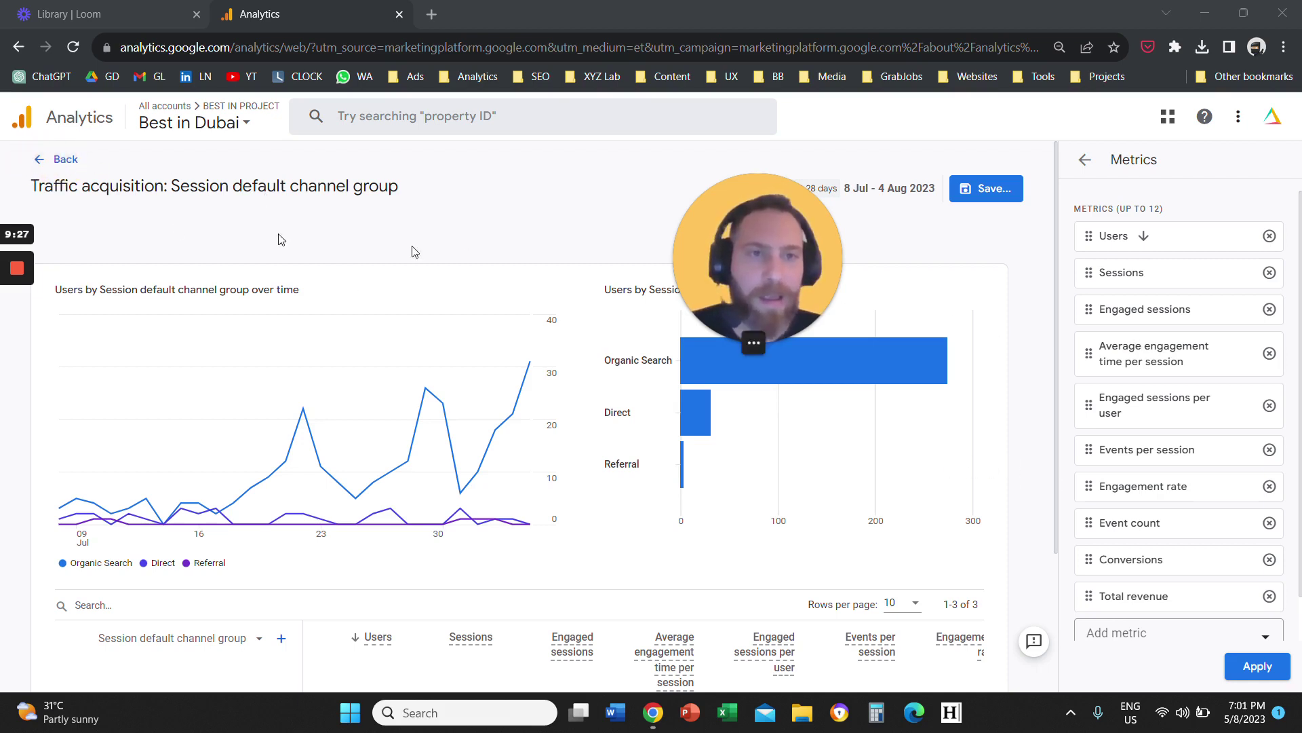
click(40, 161)
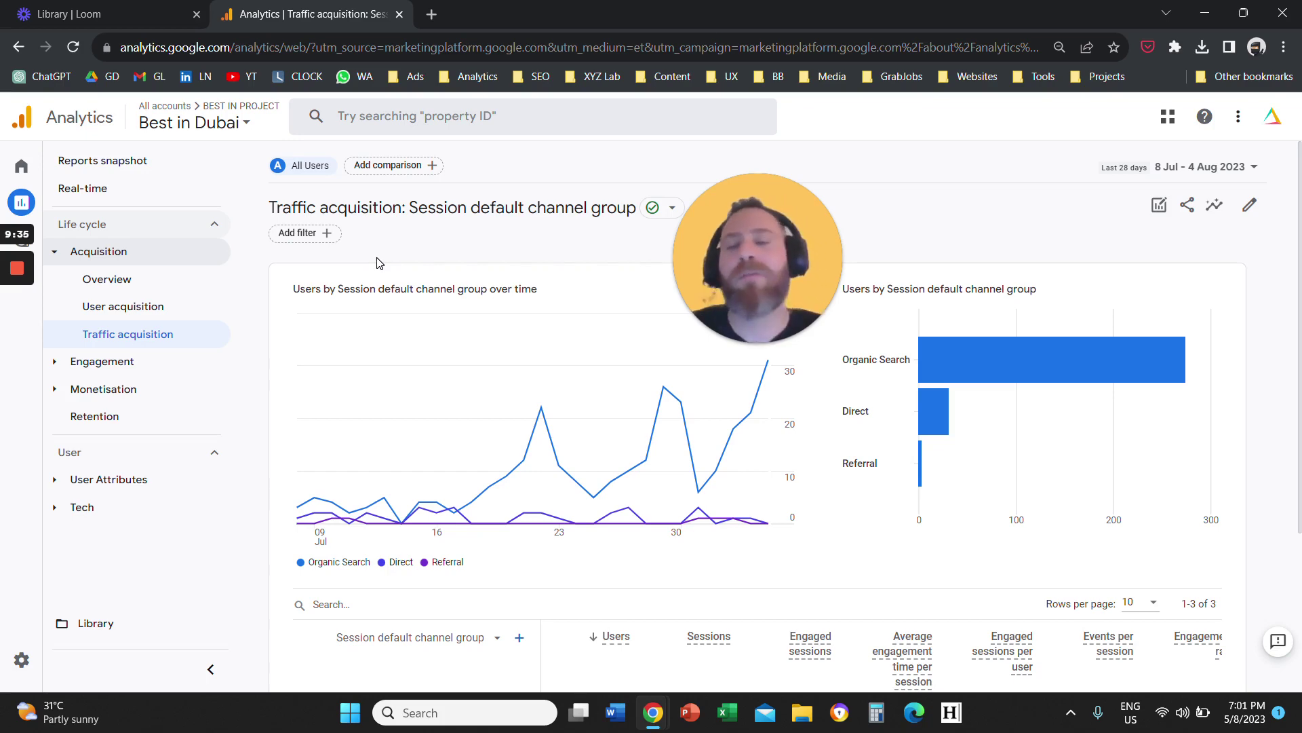
scroll(378, 266, down, 2)
scroll(445, 359, up, 2)
scroll(417, 547, up, 1)
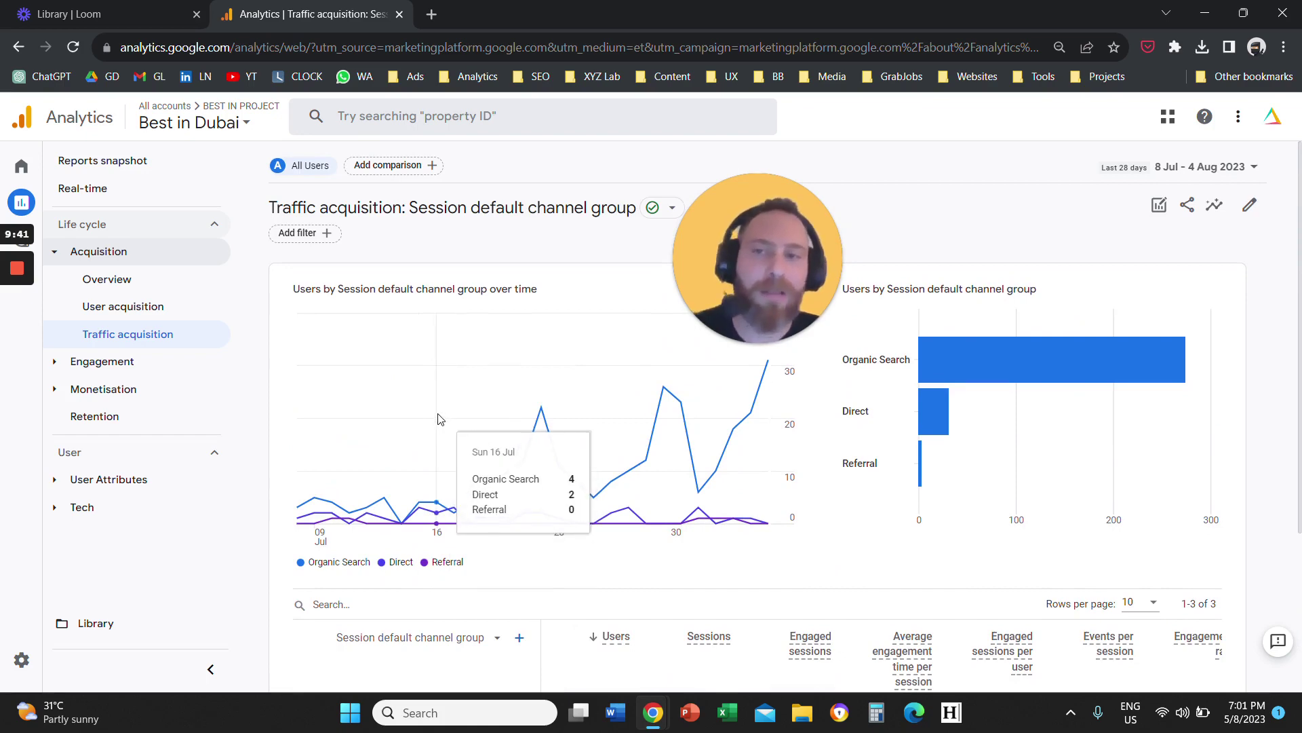
scroll(365, 360, down, 1)
scroll(365, 359, down, 3)
scroll(339, 339, up, 4)
click(295, 235)
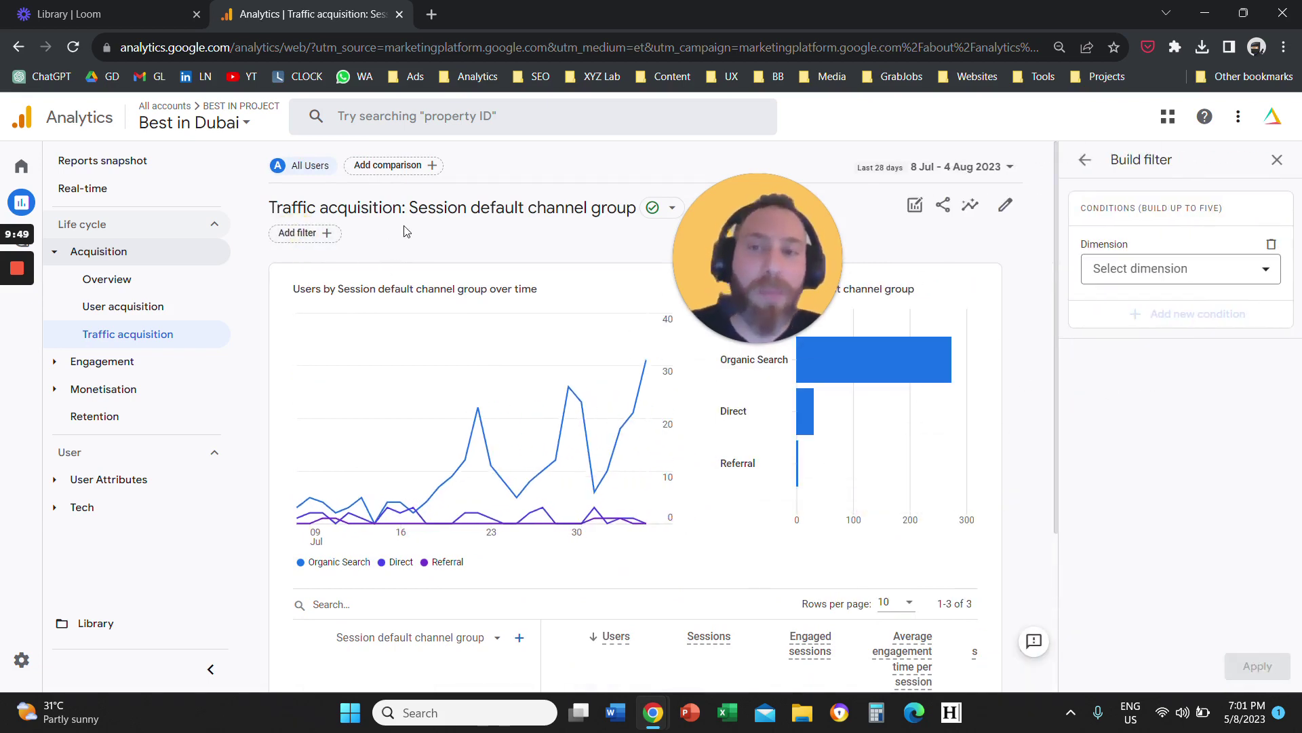
click(390, 166)
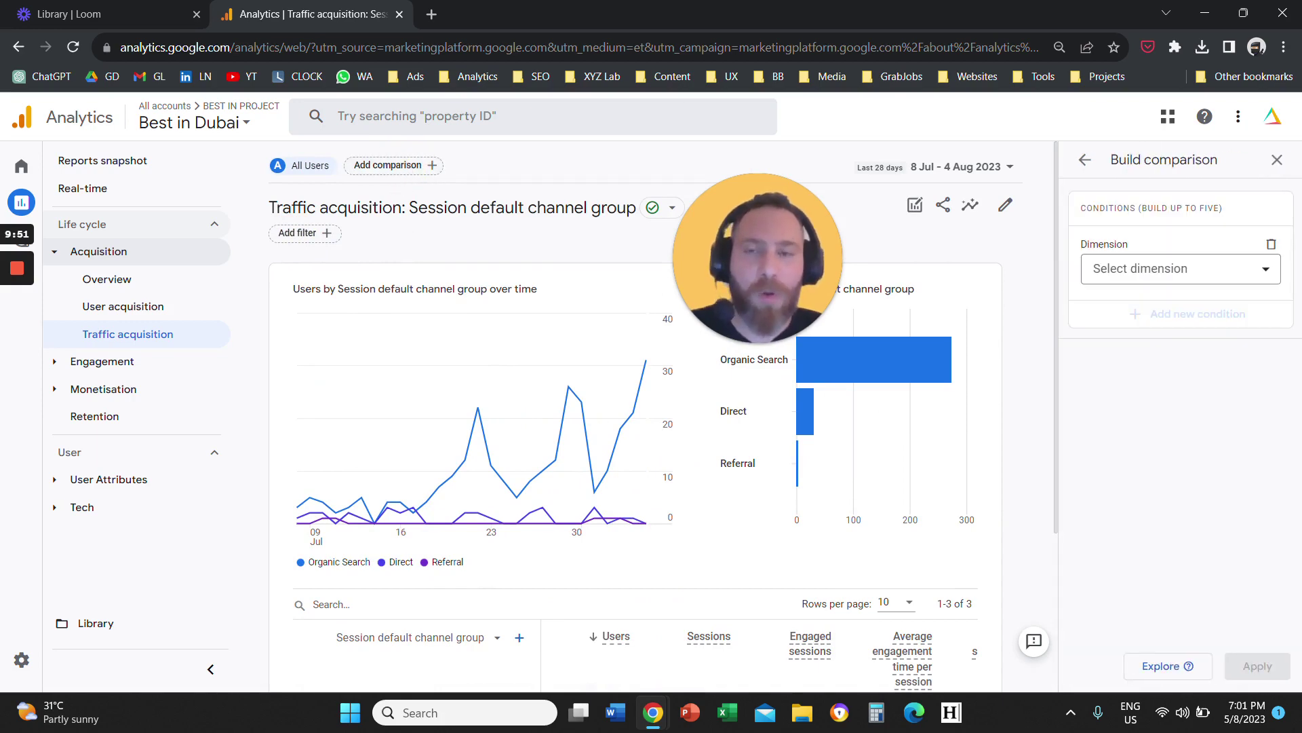
scroll(407, 267, down, 3)
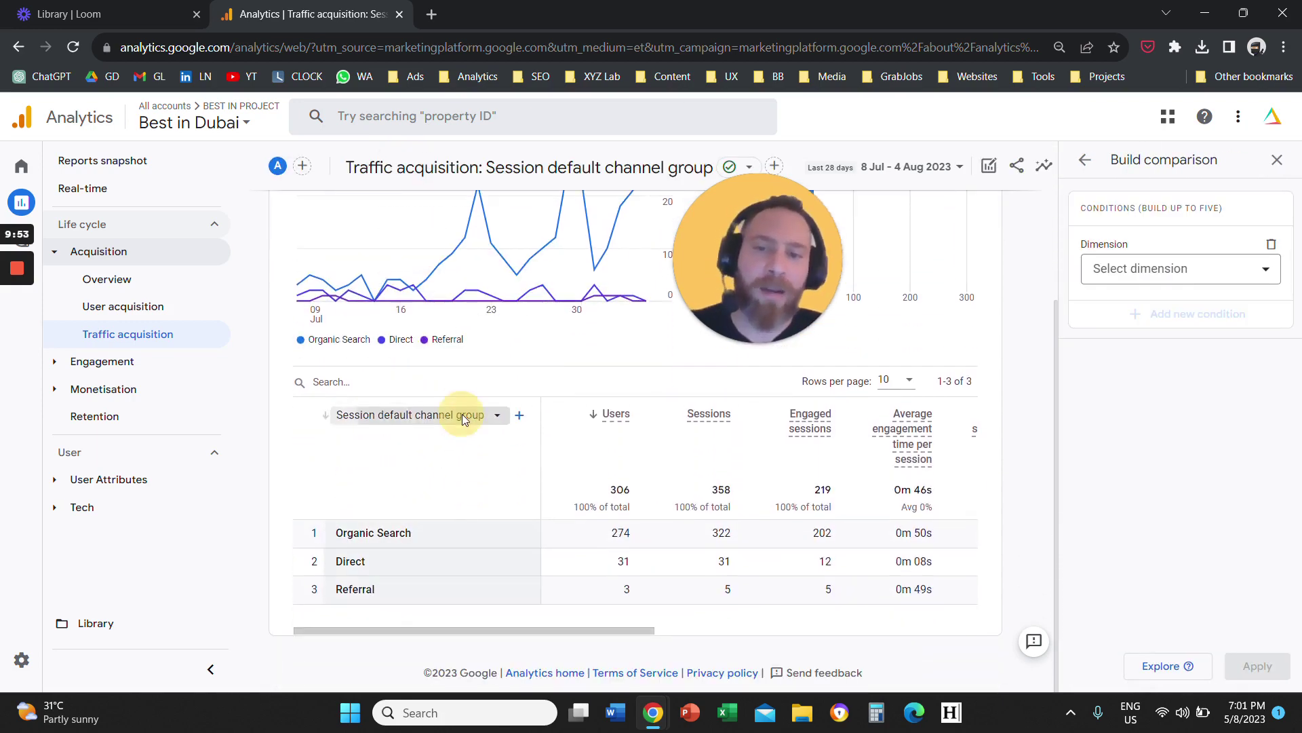
click(463, 420)
click(349, 465)
click(337, 383)
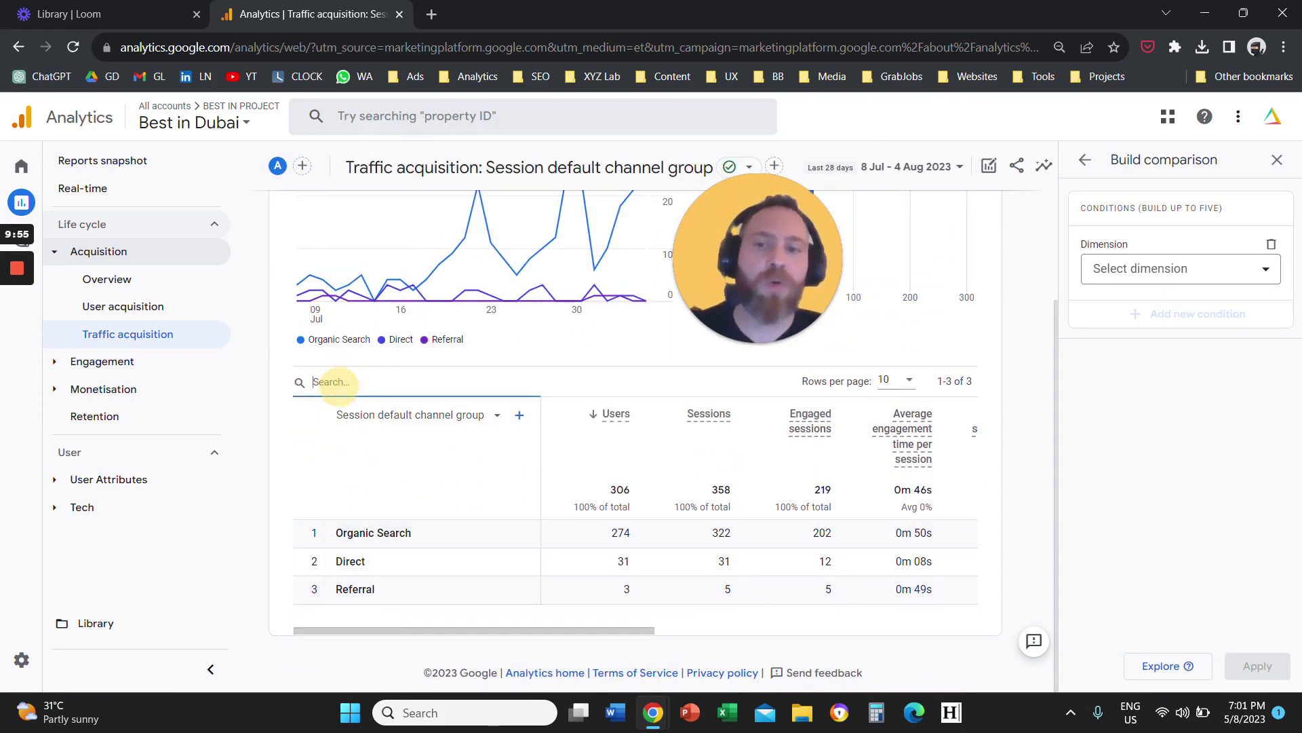
scroll(332, 390, up, 3)
click(1277, 159)
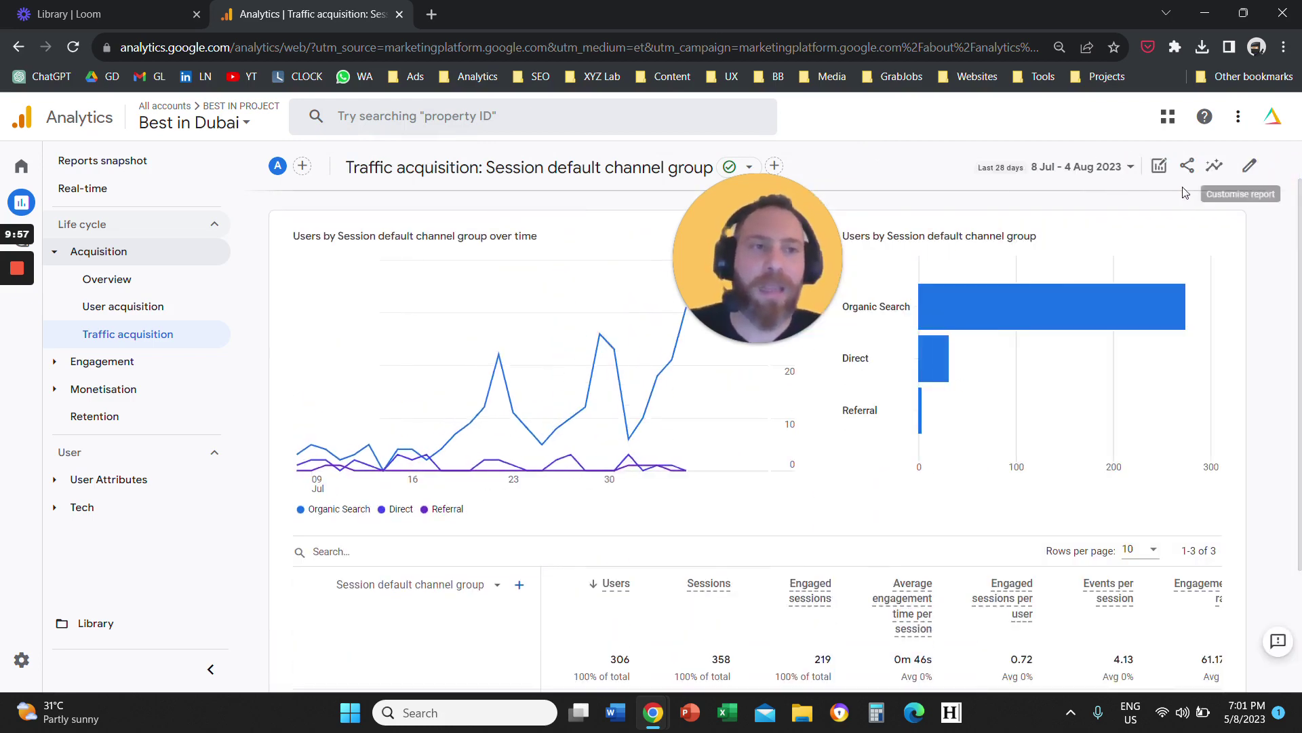
scroll(1153, 196, up, 1)
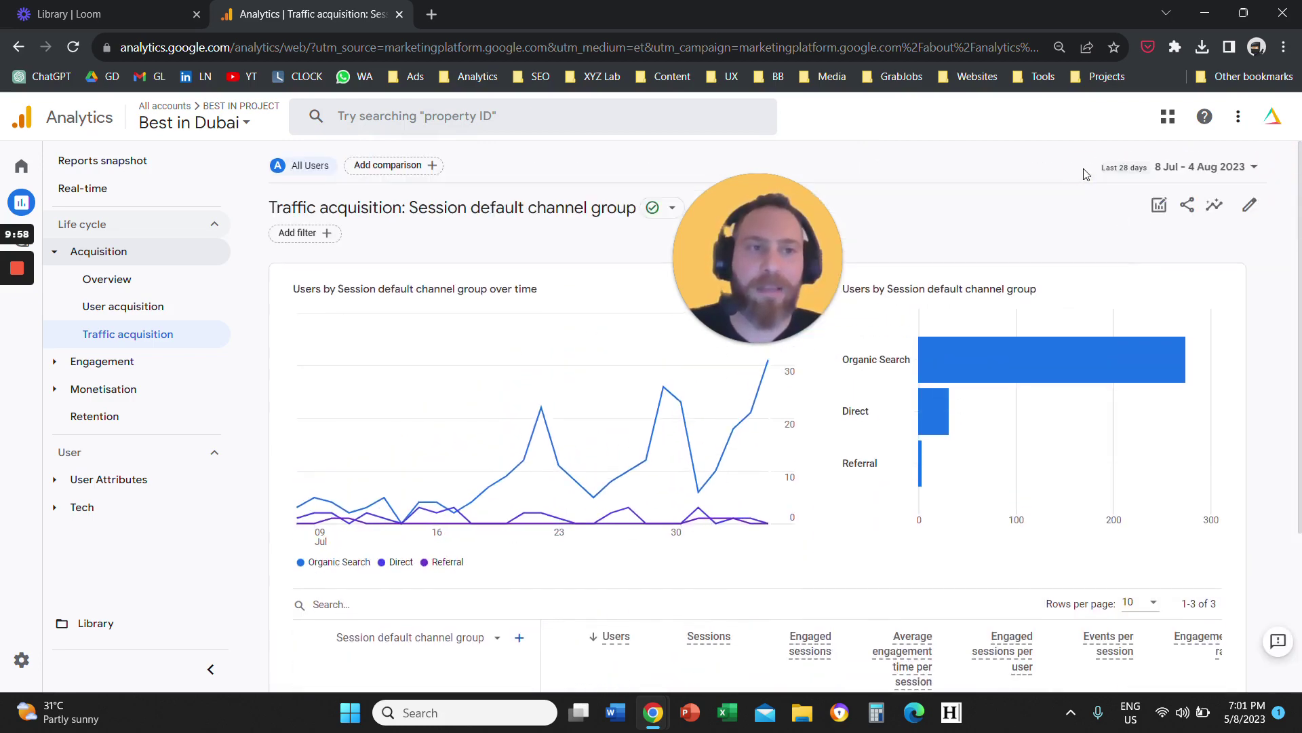
click(1183, 171)
click(1179, 170)
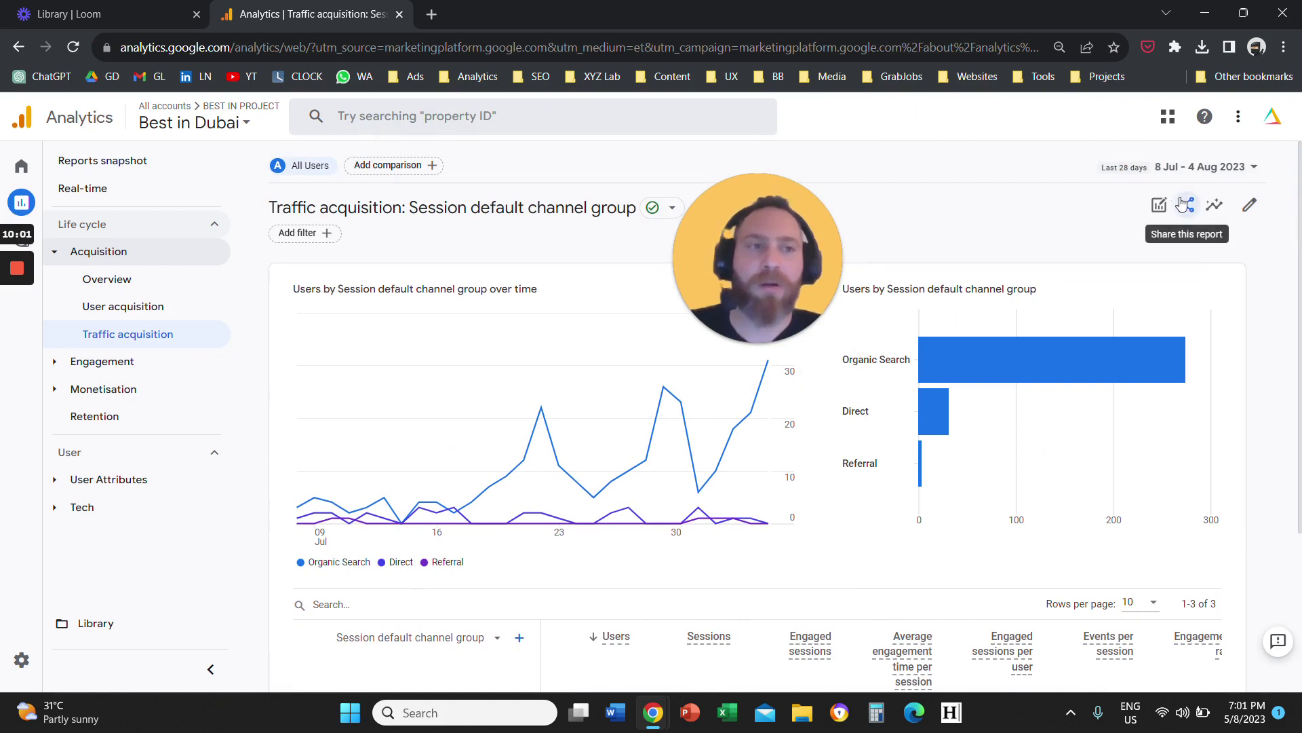